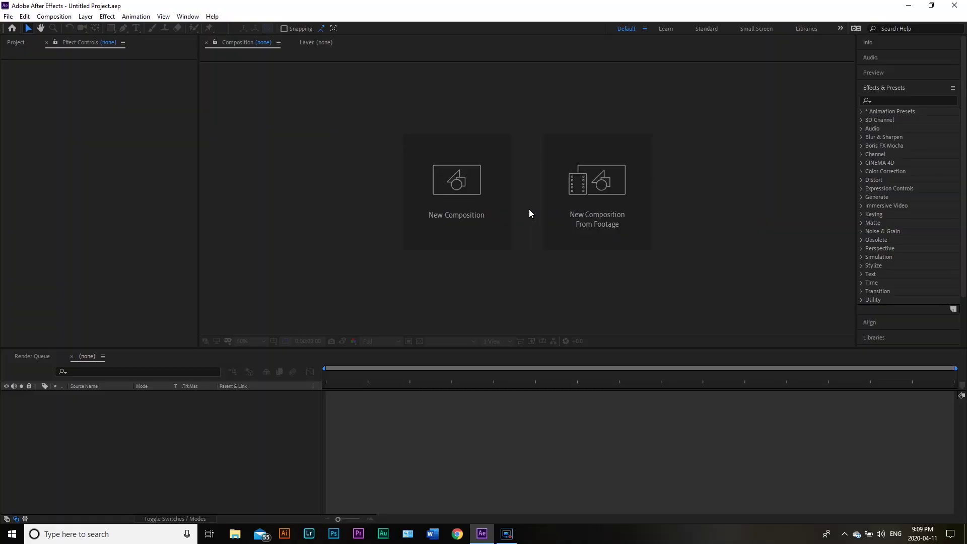
Create a new 1920 × 1080 composition named Tutorial with a frame rate of 18 frames per second
left_click(470, 196)
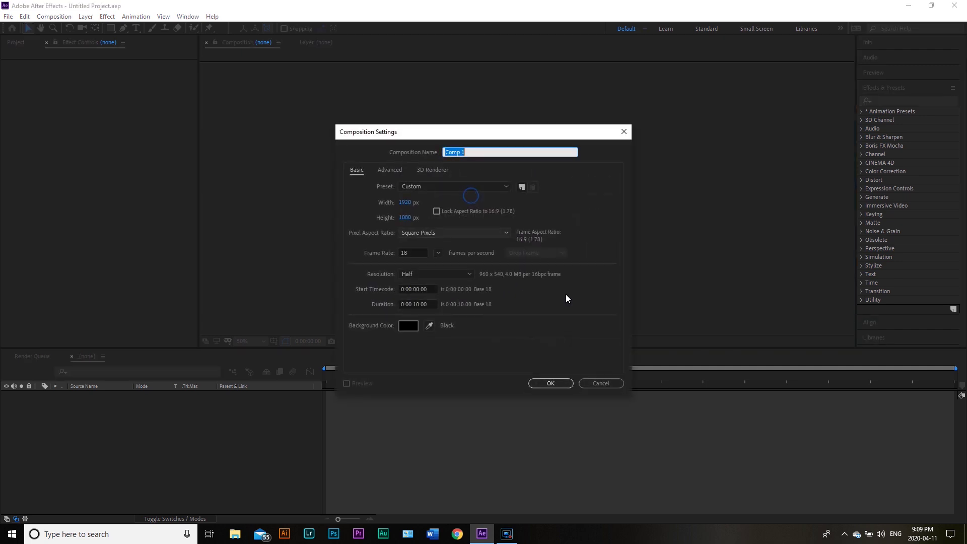
type("Tutorial")
left_click(418, 254)
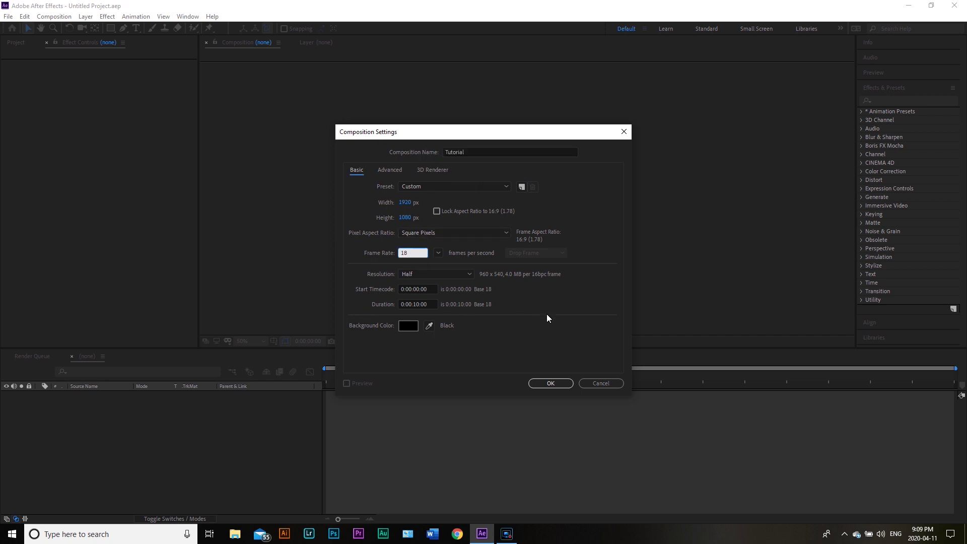
left_click(413, 251)
left_click(550, 382)
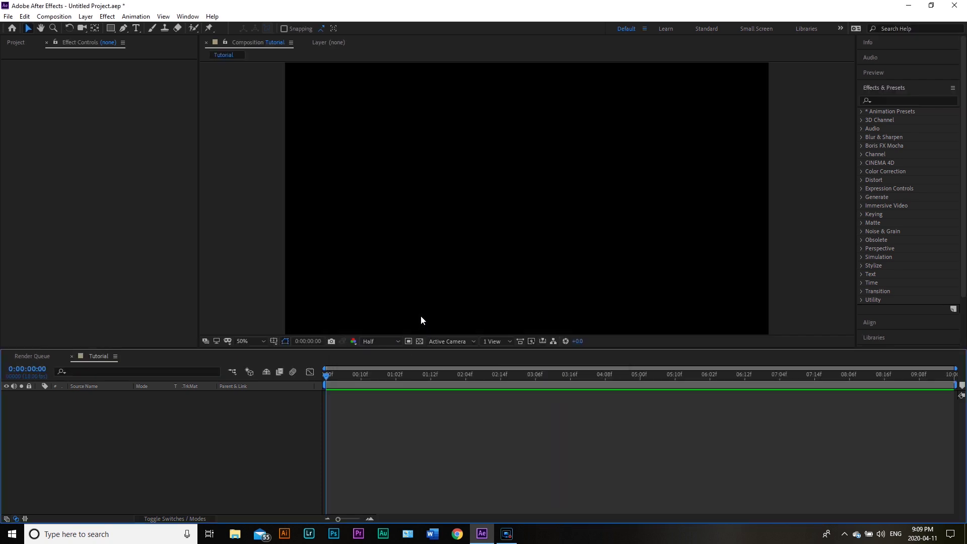
Add a black (000000) solid layer named Lines to the Tutorial composition
right_click(138, 412)
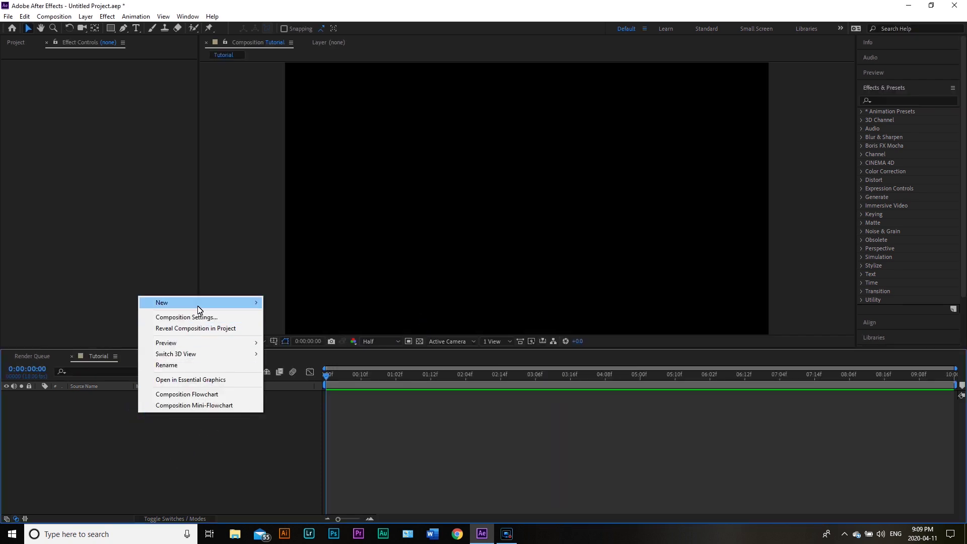
mouse_move(198, 306)
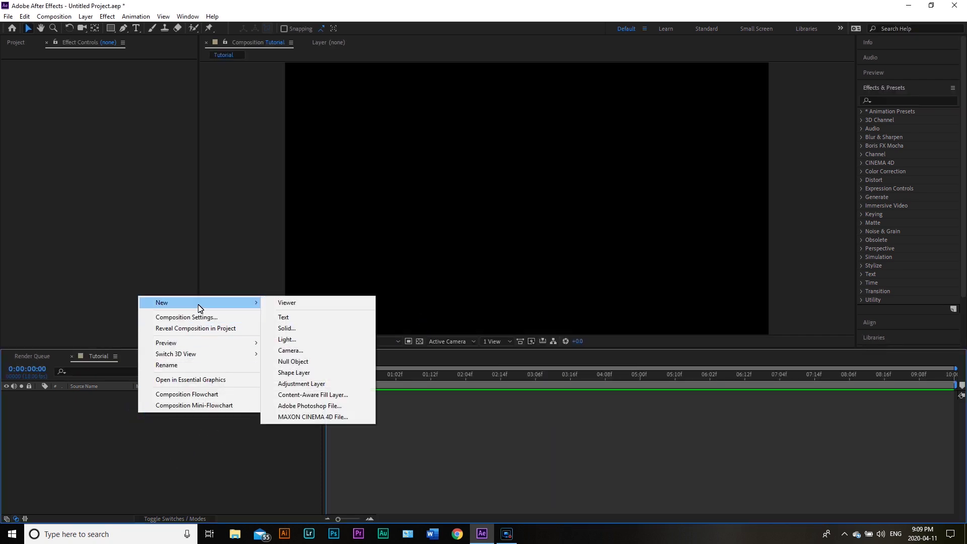
left_click(285, 328)
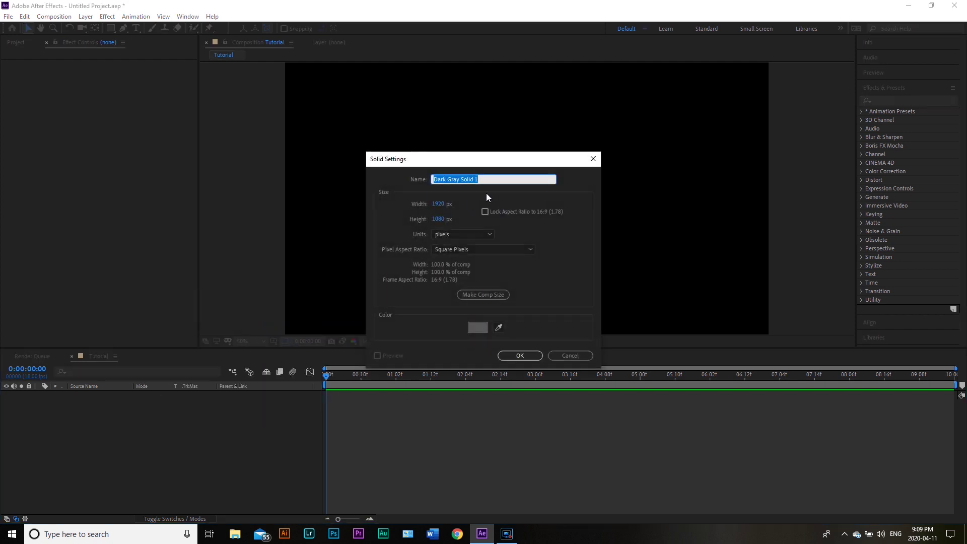
type("Lines")
left_click(478, 328)
left_click_drag(412, 303, 349, 361)
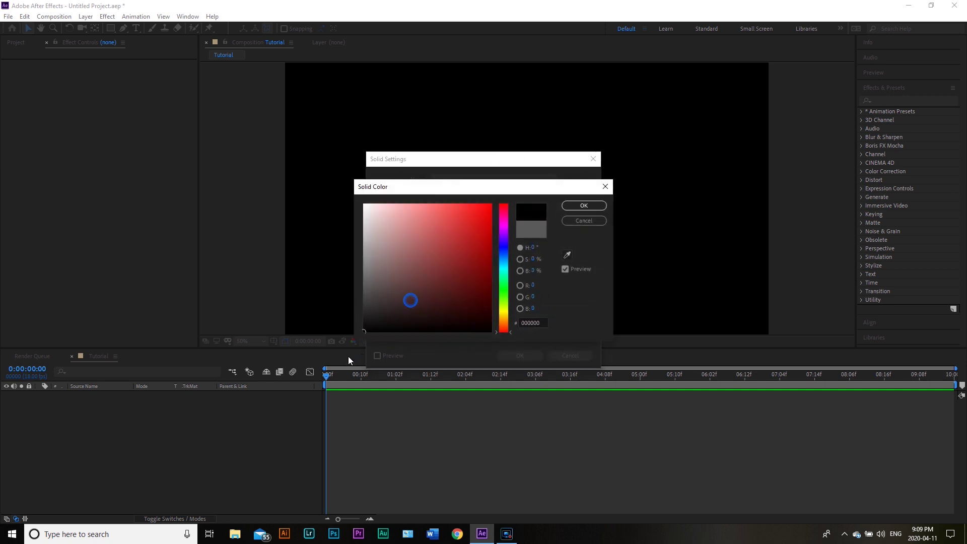
left_click(564, 204)
left_click(521, 355)
left_click(165, 427)
left_click(86, 395)
left_click(132, 451)
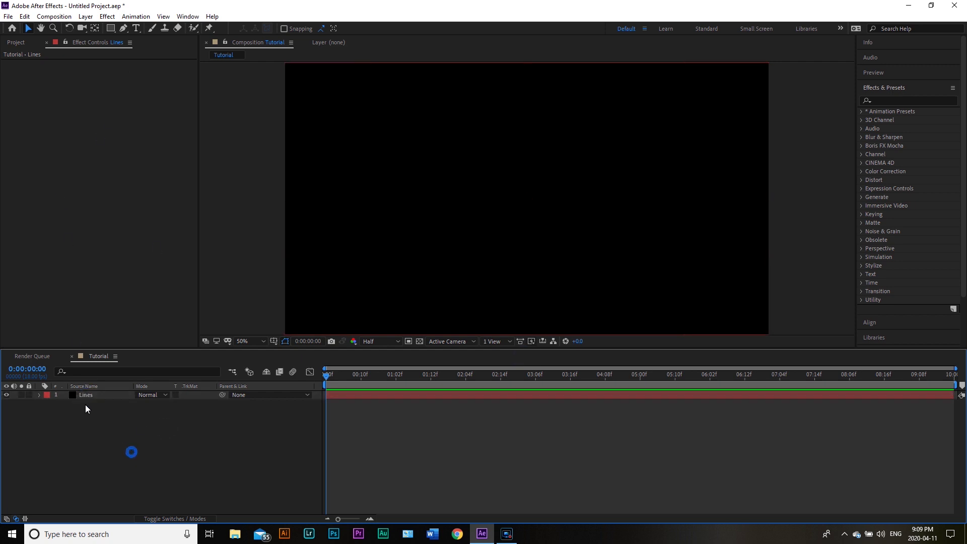
Apply the Fractal Noise effect to the Lines layer and set its fractal type to Dynamic
left_click(83, 395)
left_click(106, 16)
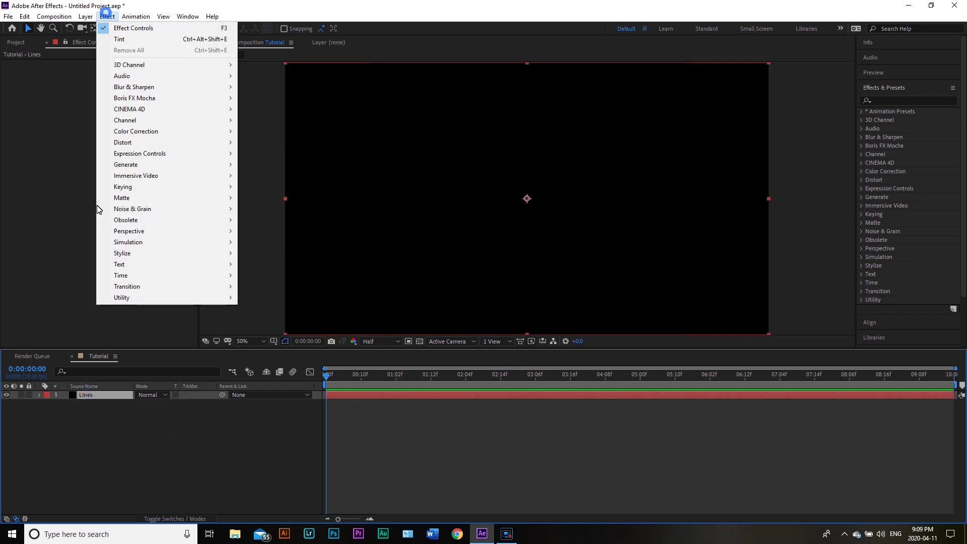
mouse_move(137, 215)
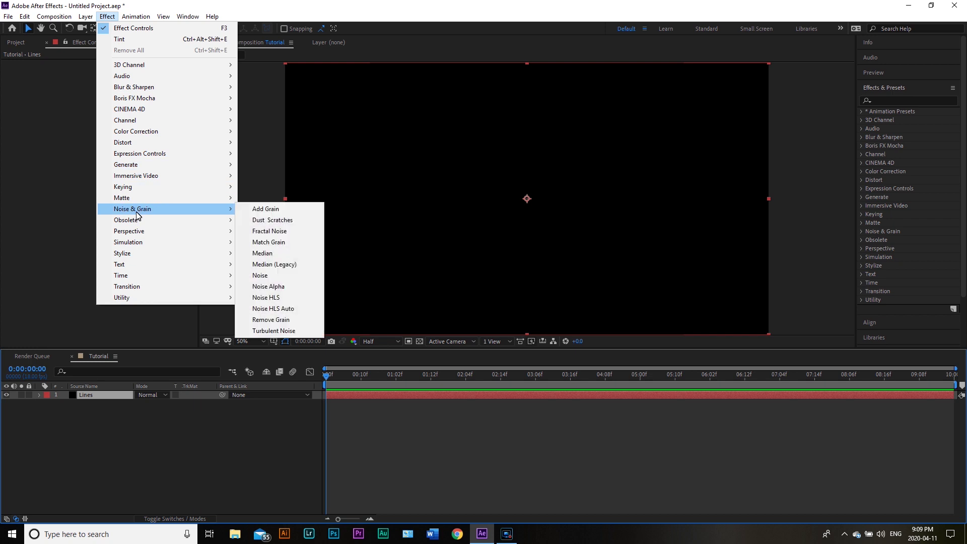
left_click(289, 231)
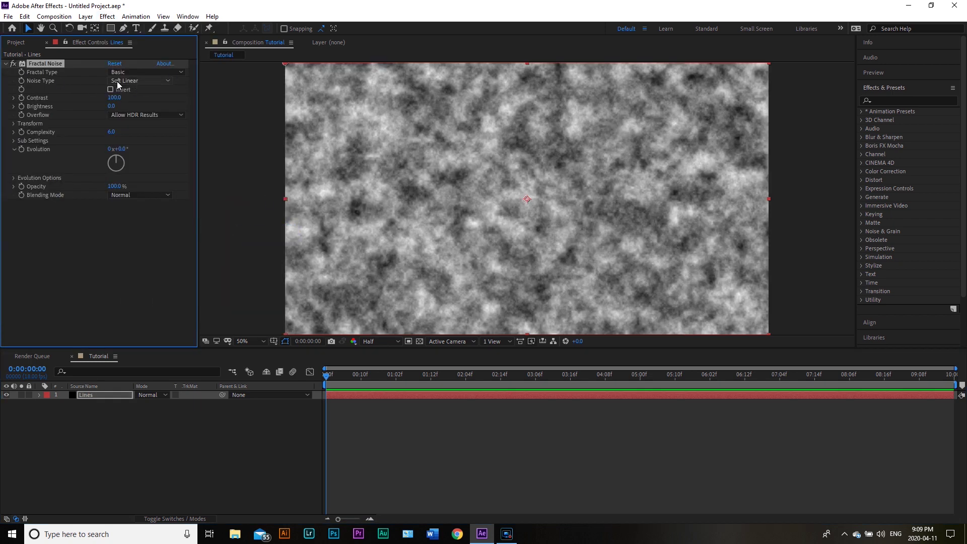
left_click(138, 73)
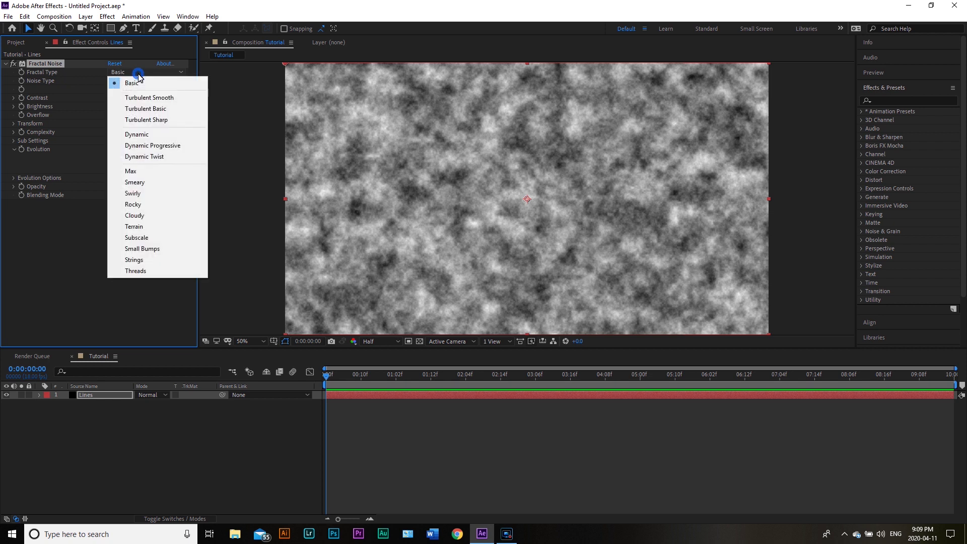
left_click(159, 137)
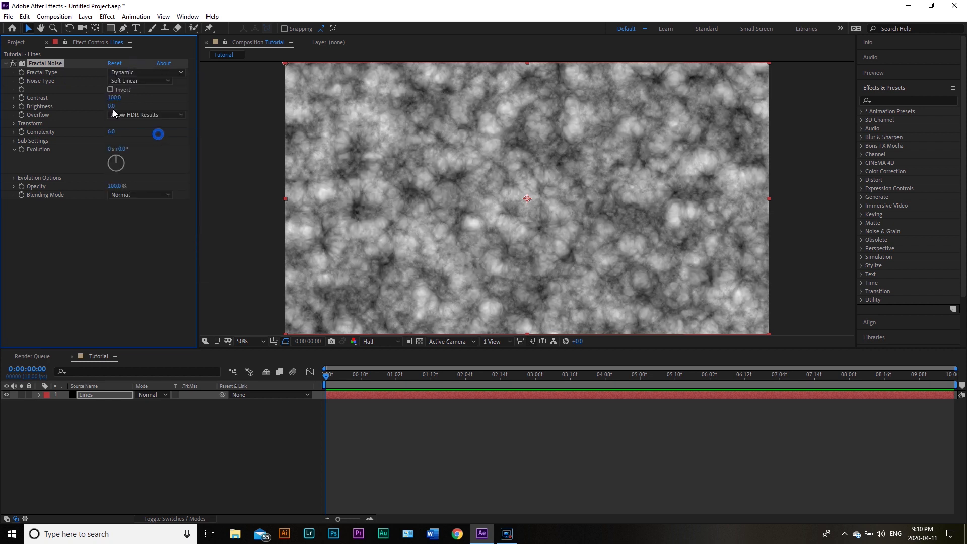
Set the Fractal Noise contrast to 400 and its brightness to -150 on the Lines layer
left_click(112, 97)
type("400")
key("Return")
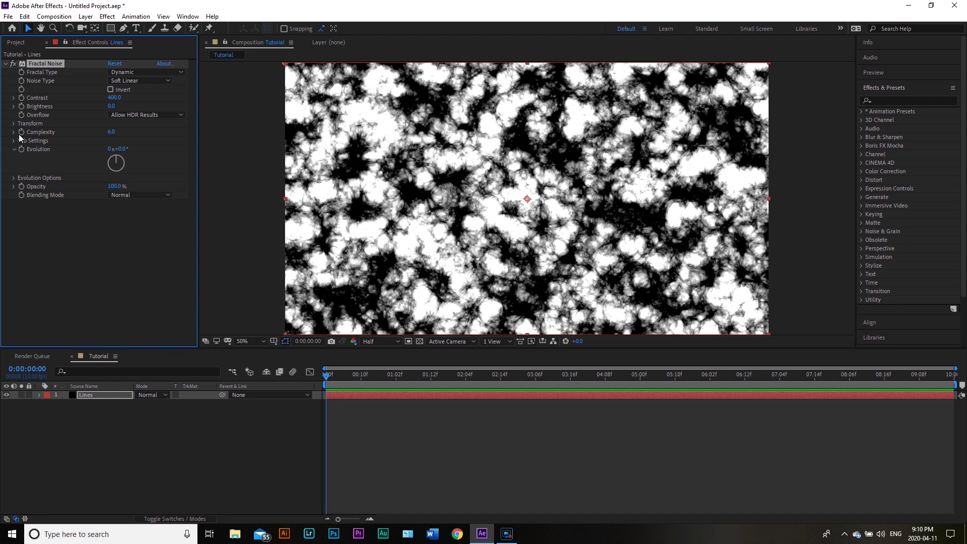
left_click(111, 106)
key("Return")
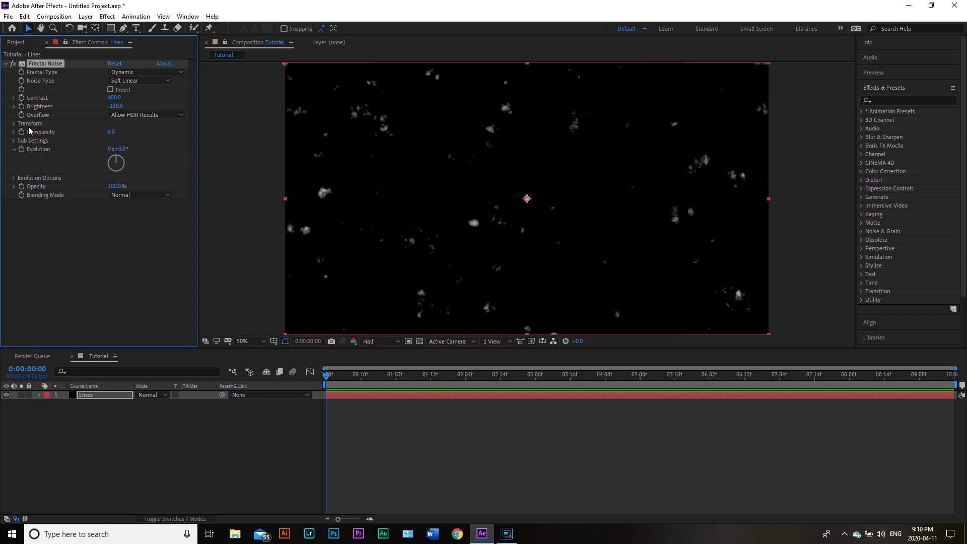
Turn off uniform scaling in the Fractal Noise transform, then set the scale width to 1 and the scale height to 10000
left_click(14, 123)
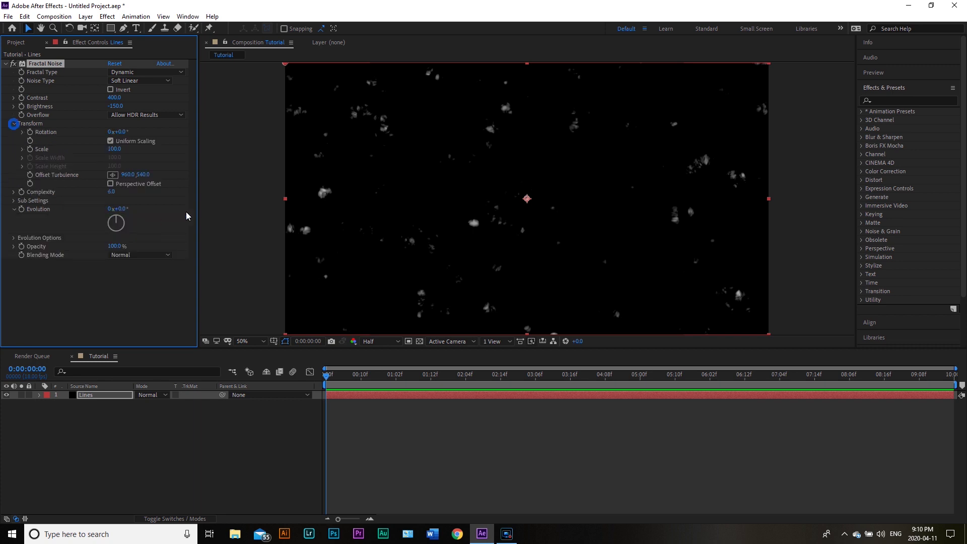
left_click(127, 143)
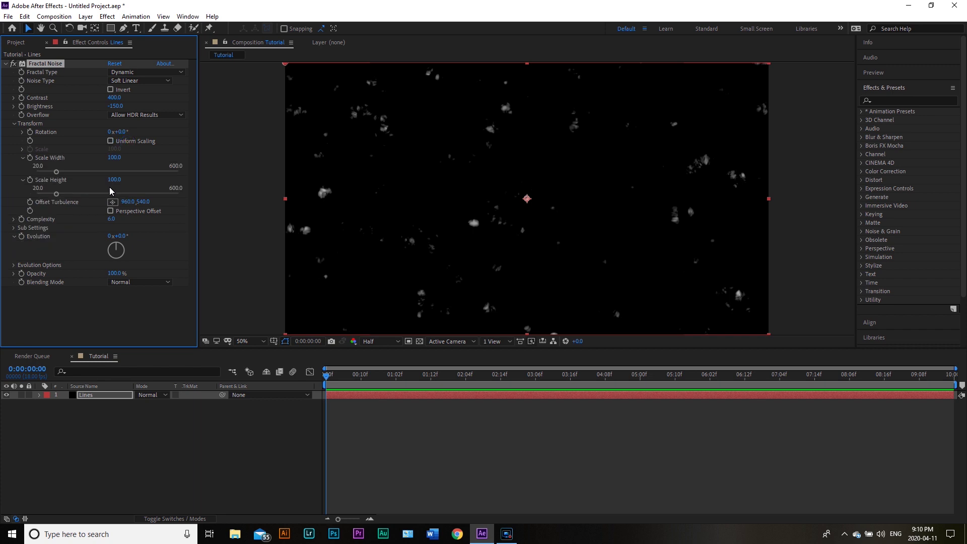
left_click(114, 157)
type("1")
key("Return")
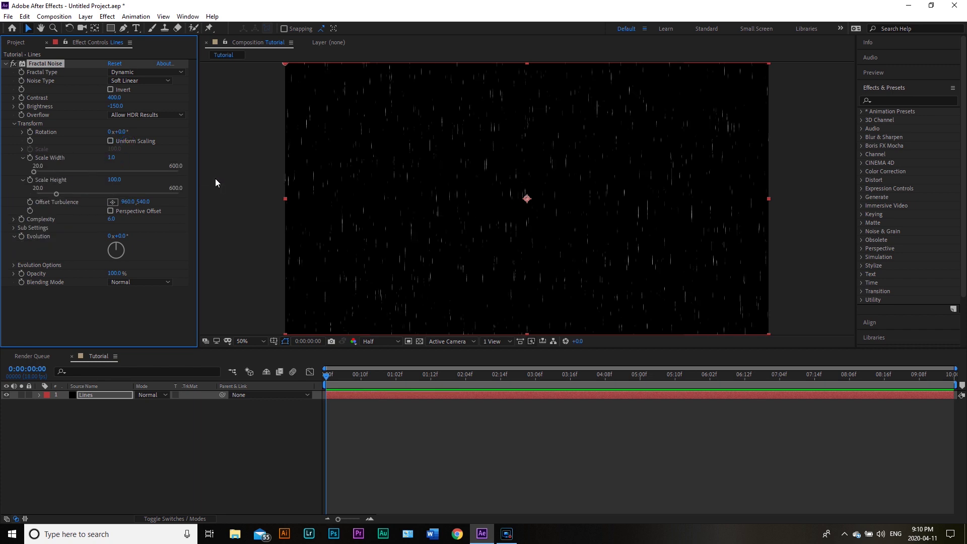
left_click(113, 180)
type("20000")
key("Return")
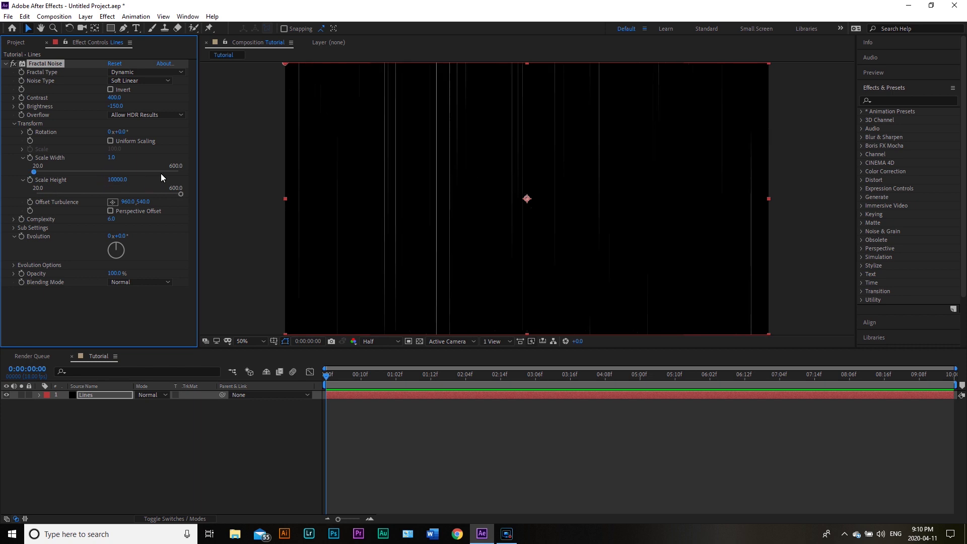
left_click(216, 447)
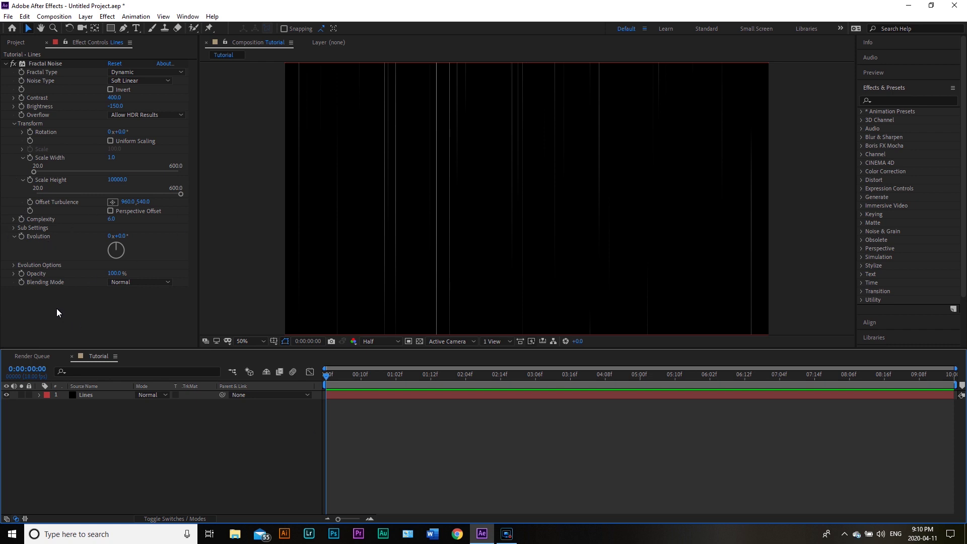
Animate the Fractal Noise evolution on the Lines layer with the expression time*400 and preview the motion
left_click(21, 236, "alt")
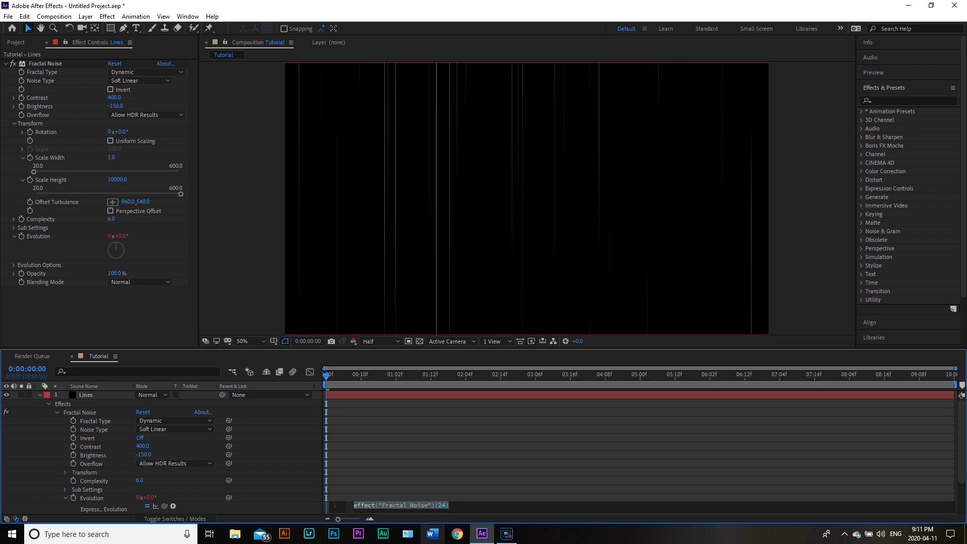
key("BackSpace")
type("time*400")
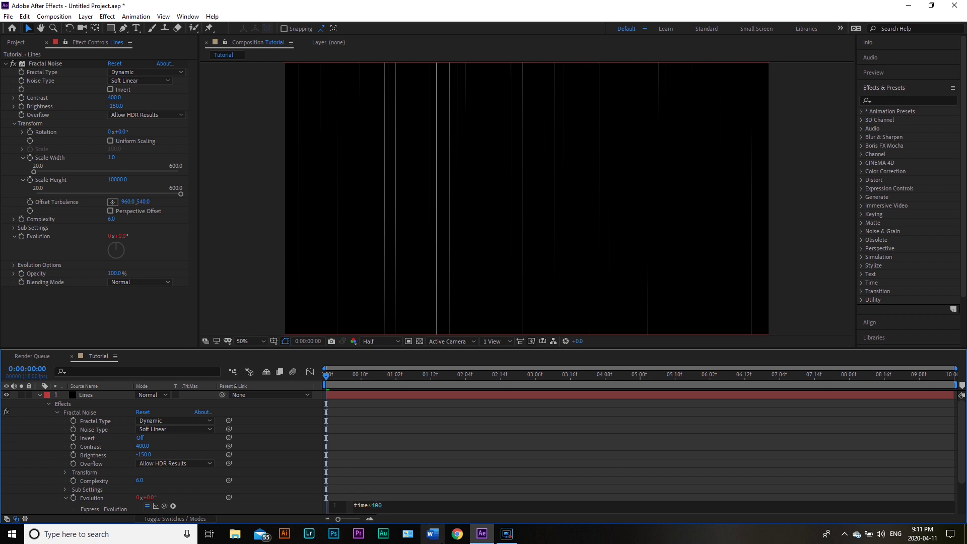
left_click(564, 429)
key("space")
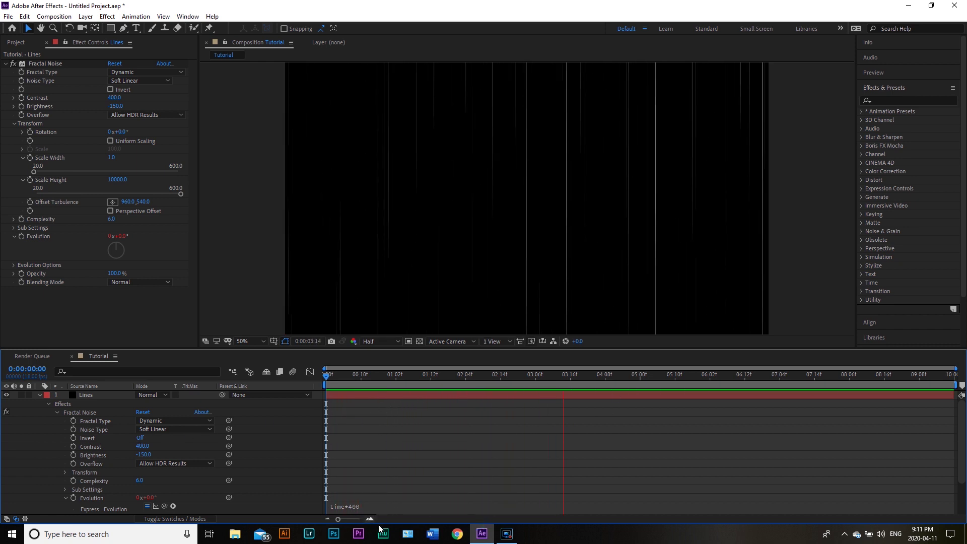
Change the evolution expression to time*300 and preview the animation from the start of the timeline
left_click(355, 505)
double_click(375, 506)
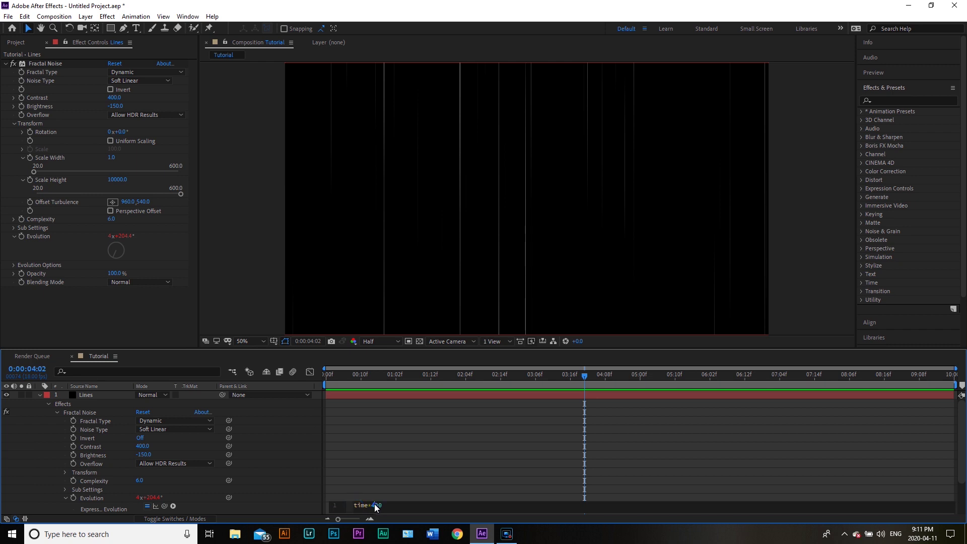
key("BackSpace")
type("3")
left_click(509, 454)
key("Page_Up")
key("Home")
key("space")
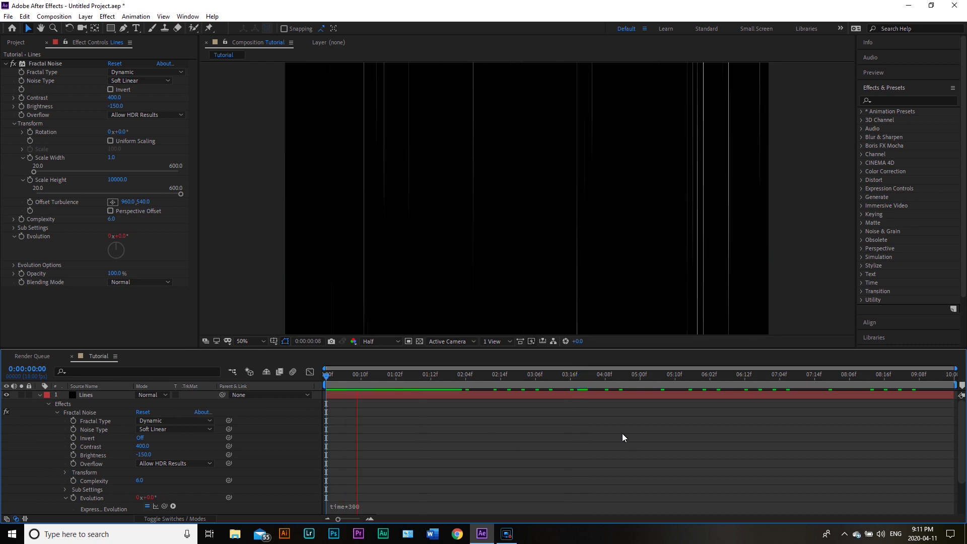
Duplicate the Lines layer and rename the upper copy Fragments
left_click(39, 394)
left_click(88, 396)
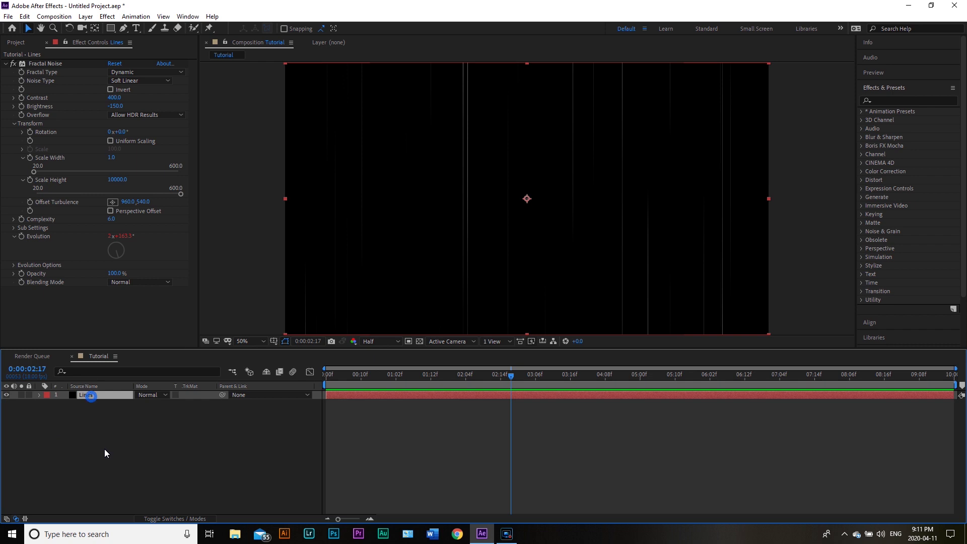
left_click(102, 429)
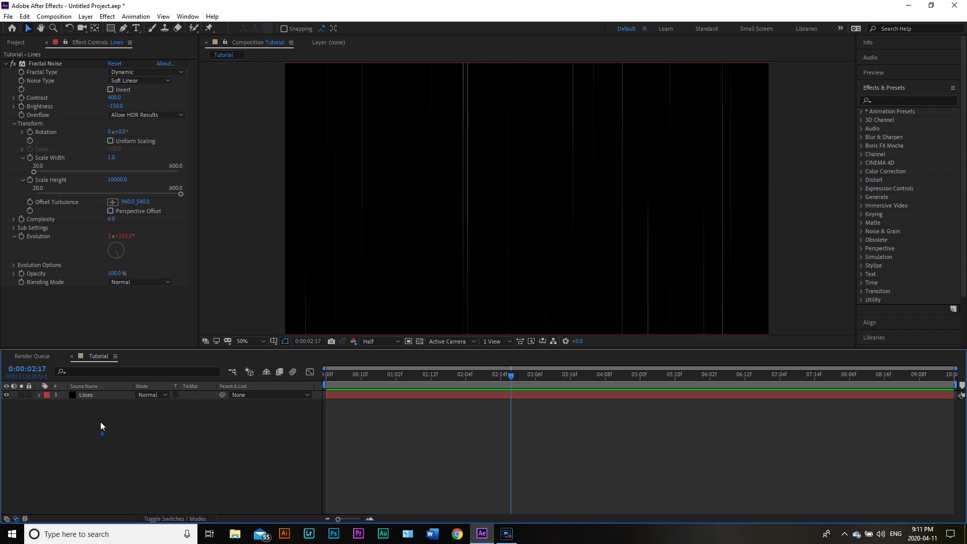
left_click(93, 395)
key("ctrl+d")
left_click(120, 448)
right_click(94, 394)
left_click(125, 391)
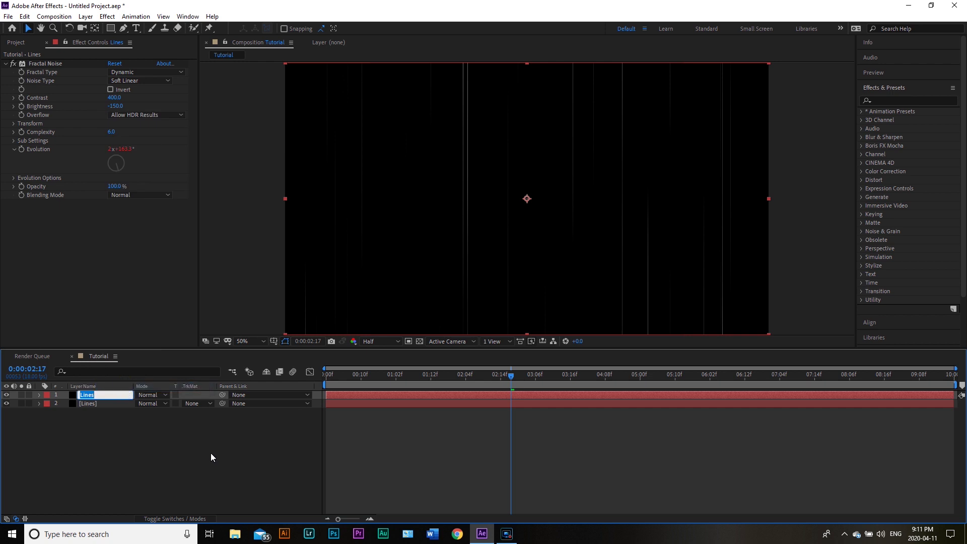
type("Fragments")
left_click(234, 442)
Turn on uniform scaling in the Fractal Noise transform of the Fragments layer
left_click(97, 393)
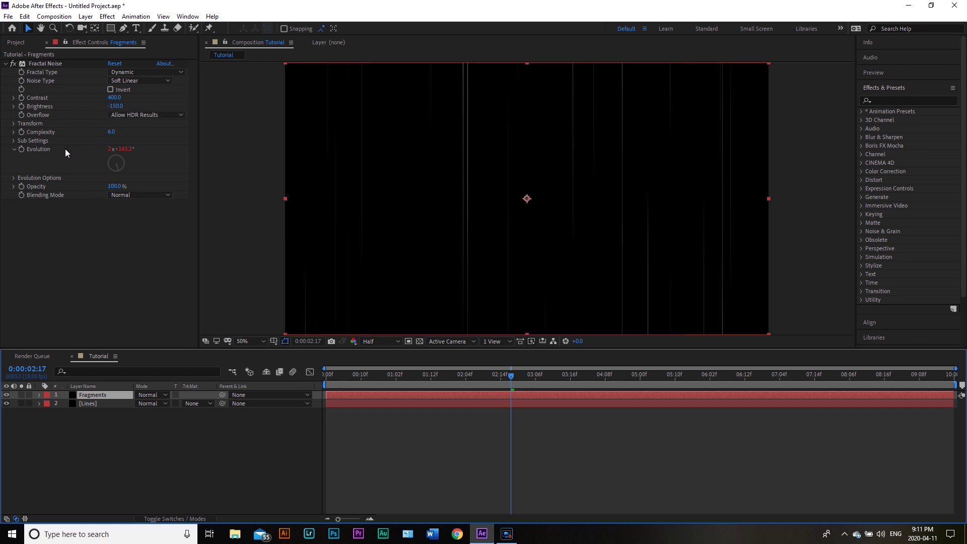
left_click(32, 126)
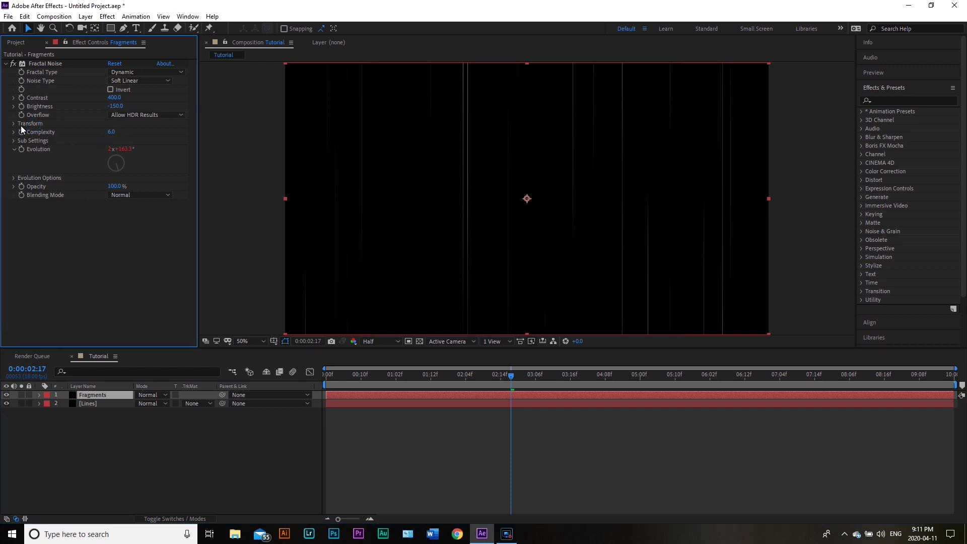
left_click(13, 124)
left_click(111, 141)
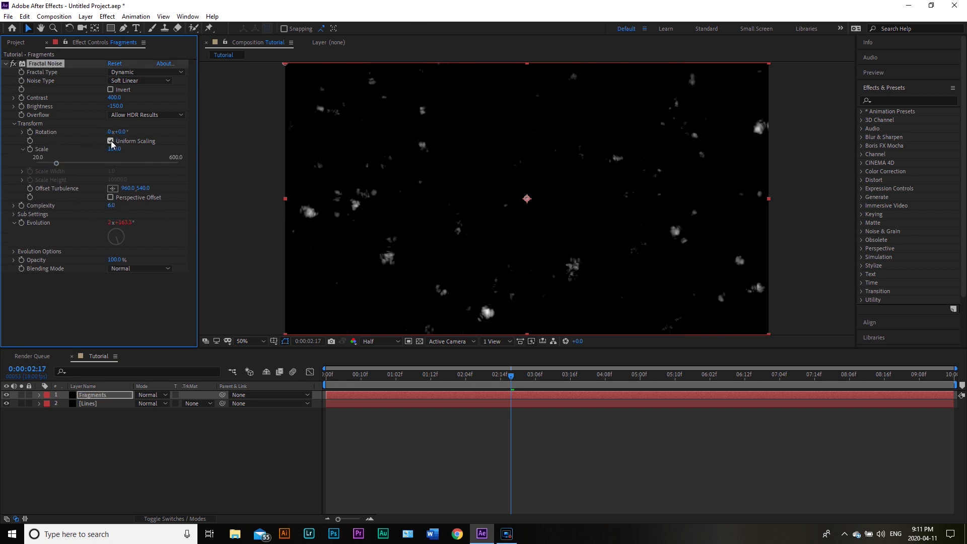
Lower the Fractal Noise contrast to 346 and the effect opacity to 29% on the Fragments layer
left_click_drag(115, 98, 86, 105)
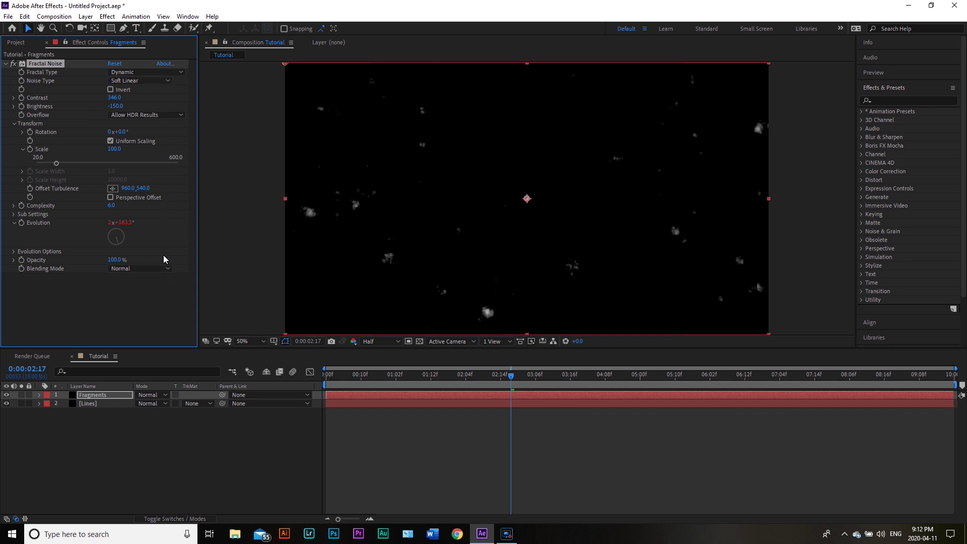
left_click(115, 260)
type("21")
key("Return")
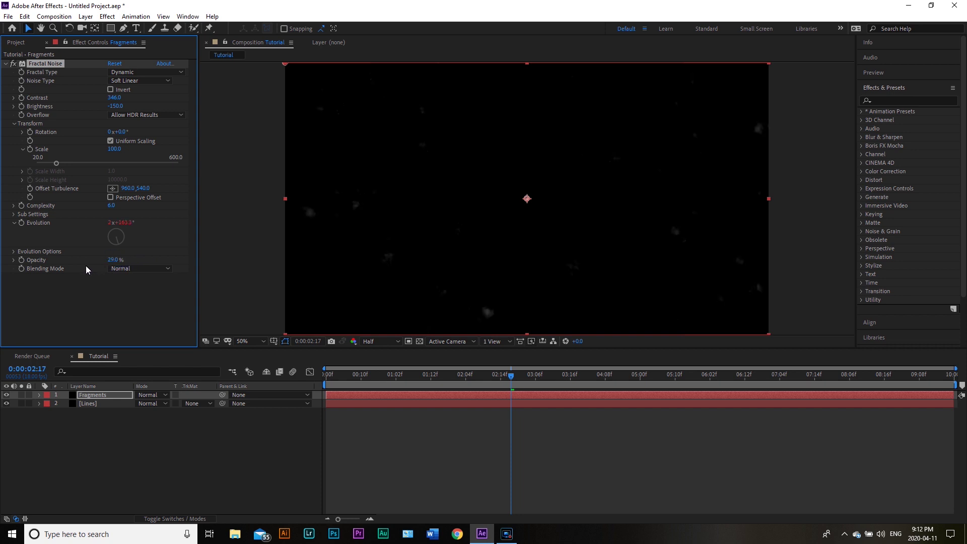
Reduce the Fractal Noise opacity on the Lines layer to about 22%
left_click(101, 403)
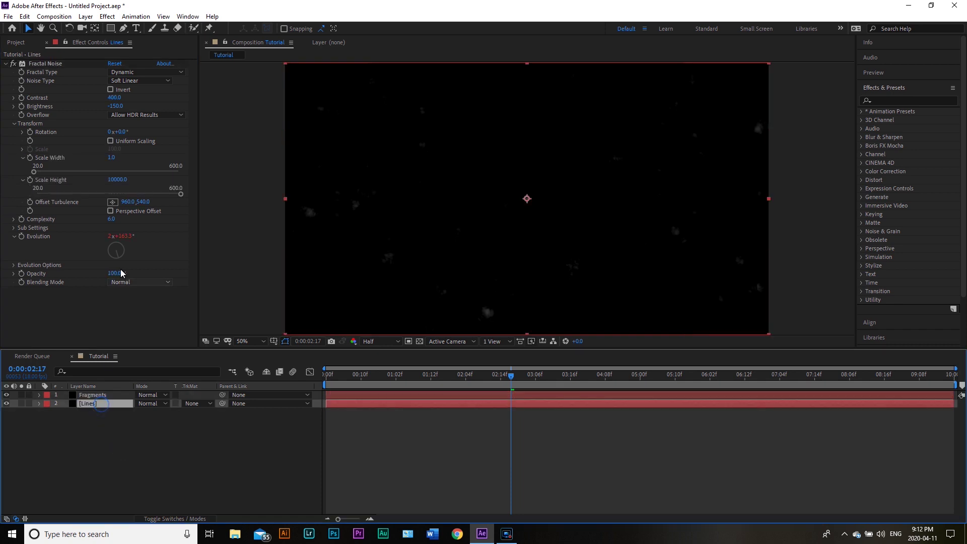
left_click_drag(112, 276, 75, 281)
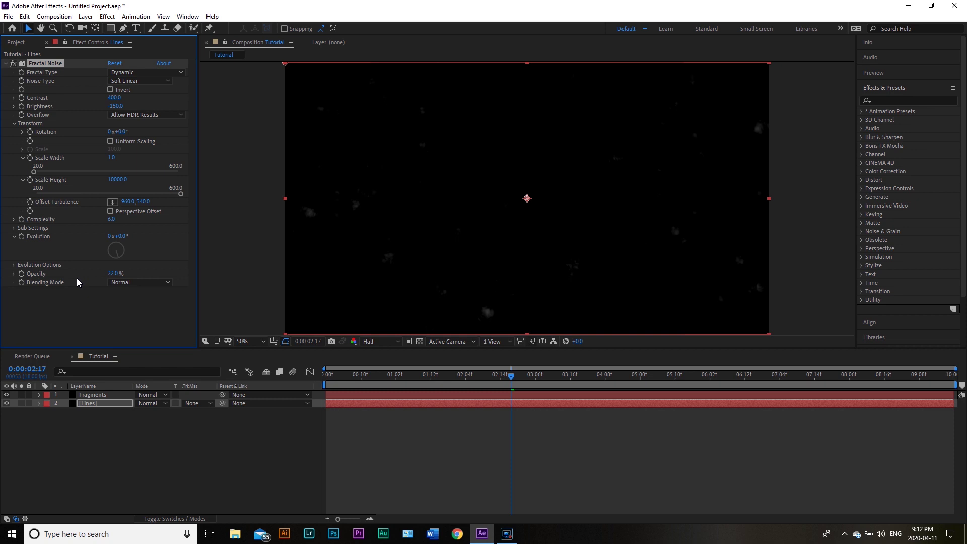
Preview the lines and fragments animation from the start of the composition
left_click(216, 462)
key("Home")
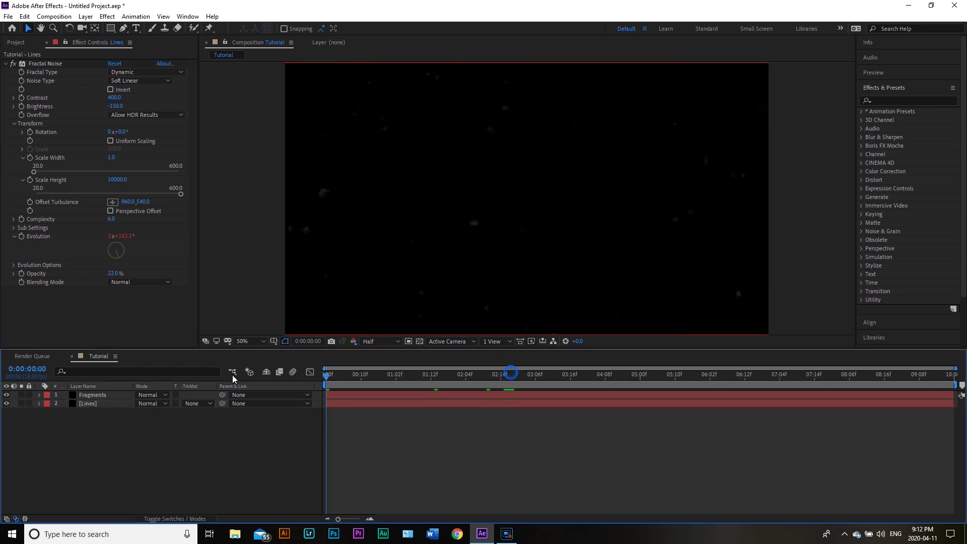
key("space")
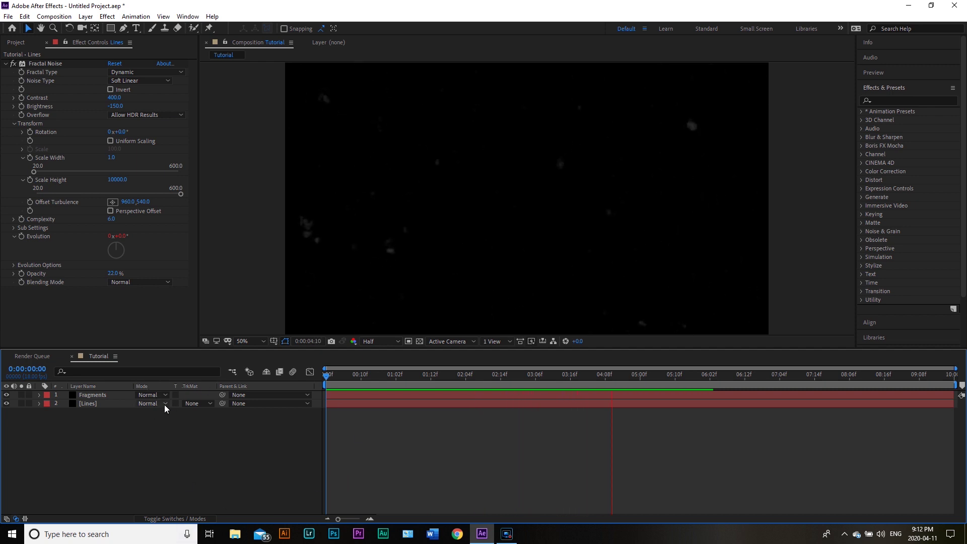
Set the blending mode of both the Fragments and Lines layers to Add
left_click(161, 395)
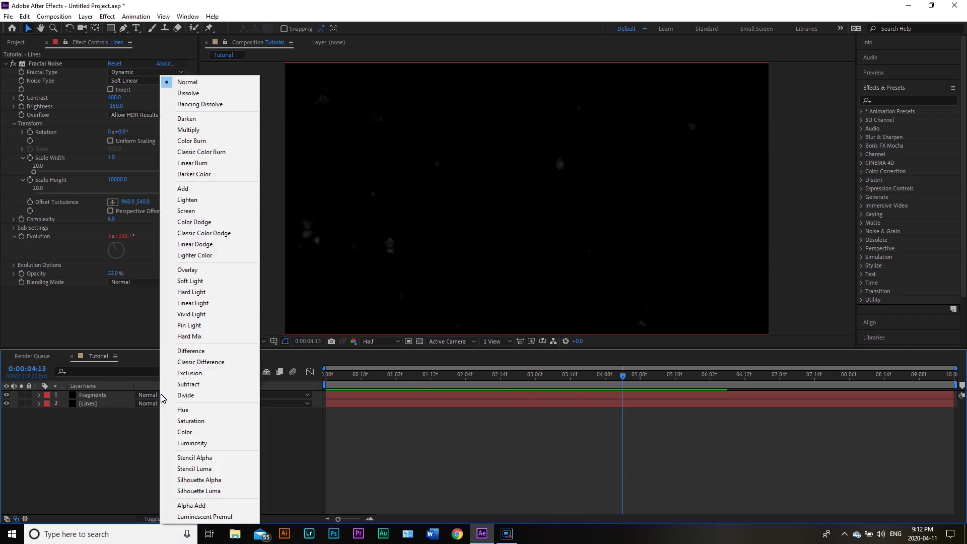
left_click(218, 188)
left_click(148, 403)
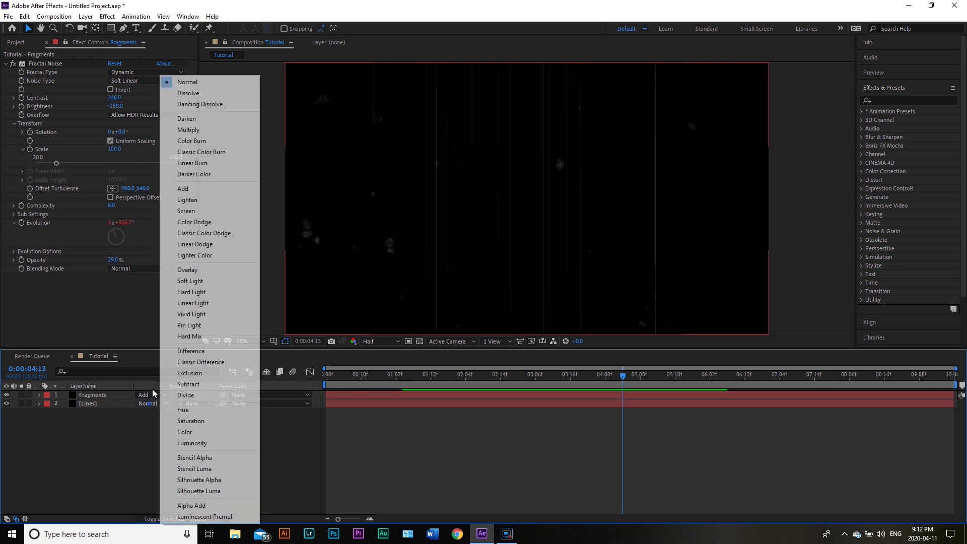
left_click(235, 188)
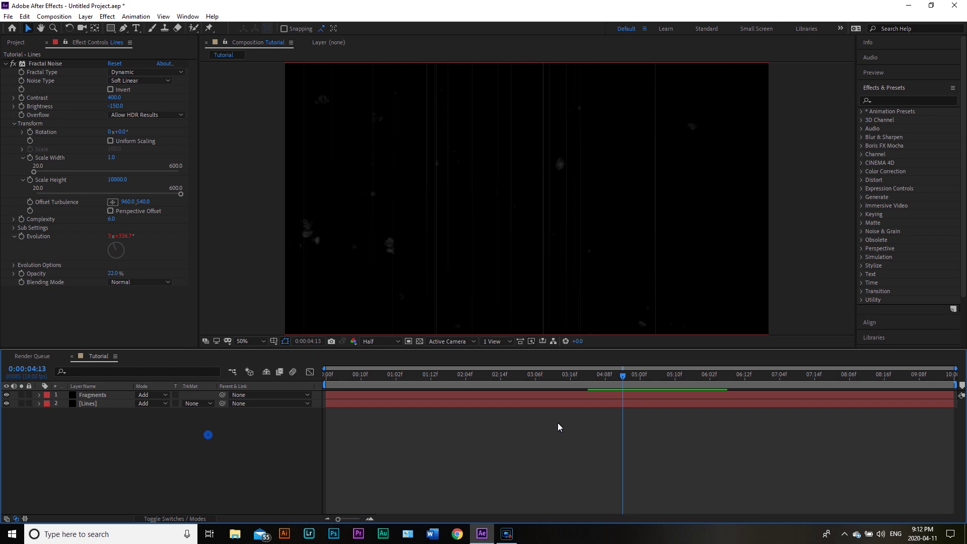
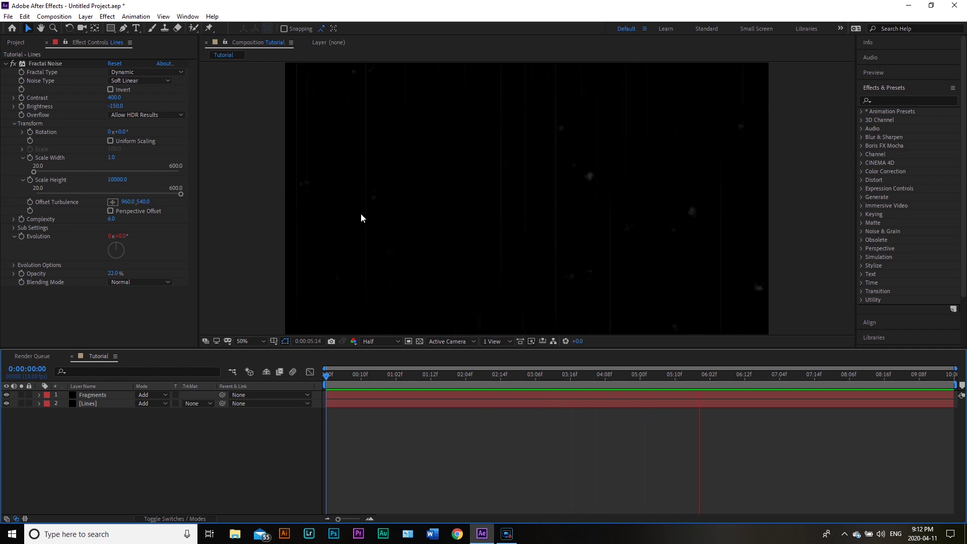
Create an adjustment layer above the other layers and apply the CC Vignette effect to it
left_click(145, 467)
right_click(120, 422)
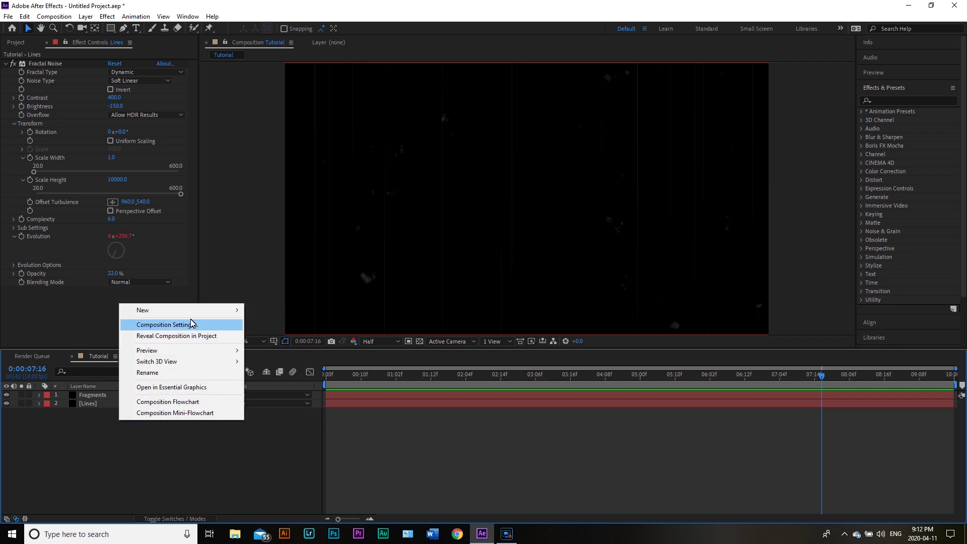
mouse_move(195, 312)
left_click(329, 392)
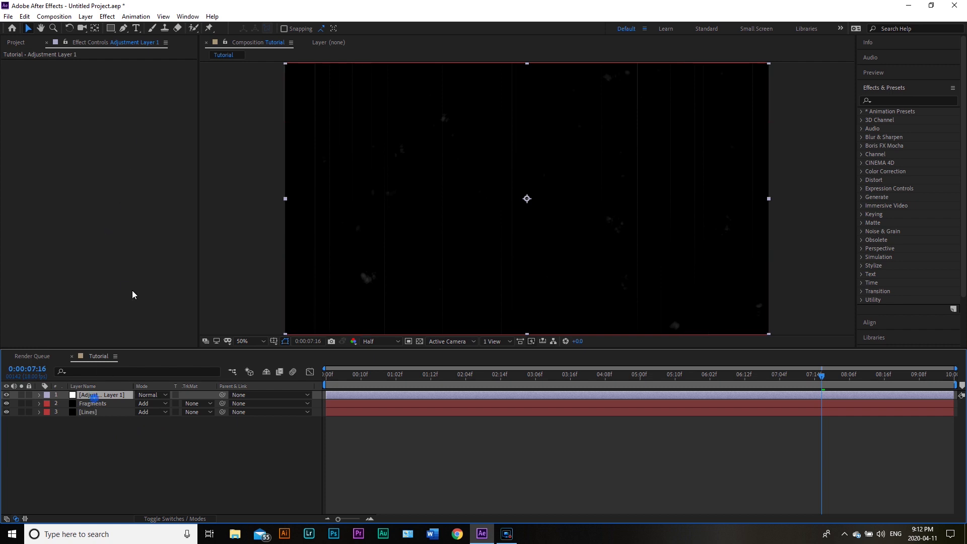
left_click(107, 16)
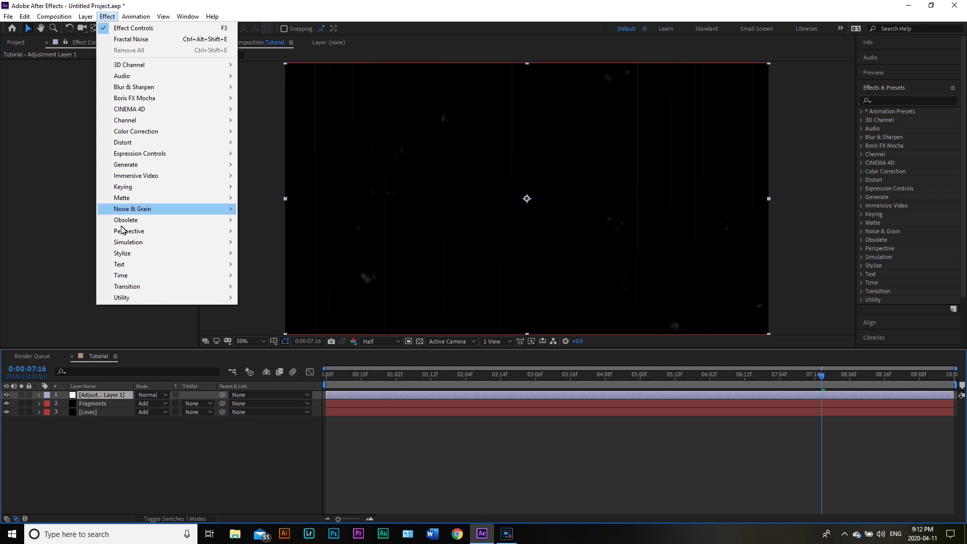
mouse_move(144, 253)
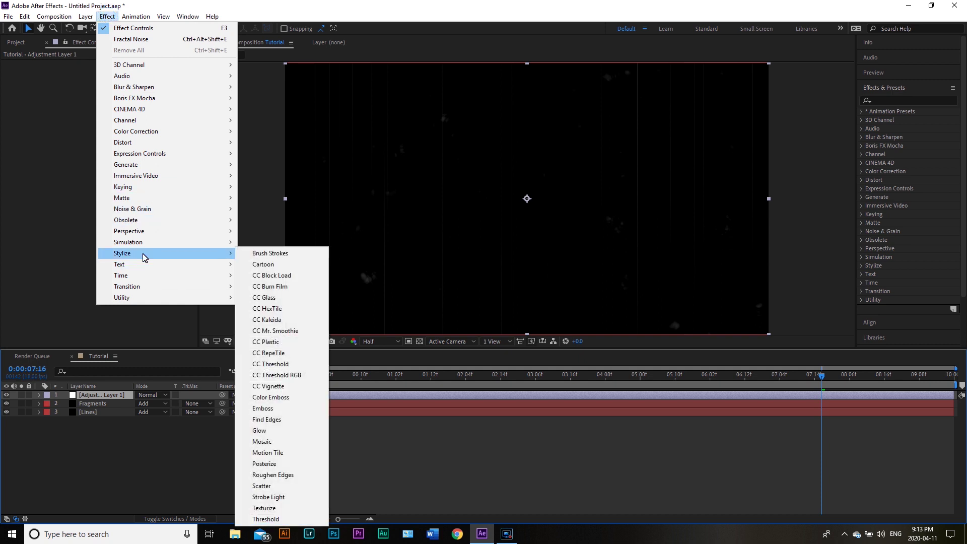
left_click(268, 386)
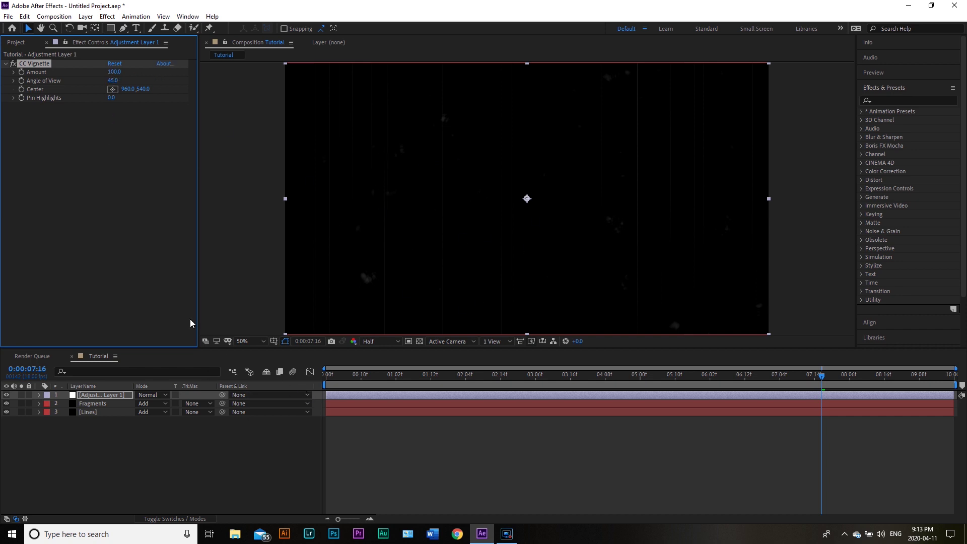
Create a black 1920 × 1080 px solid named Place Holder and move it below all other layers
right_click(120, 449)
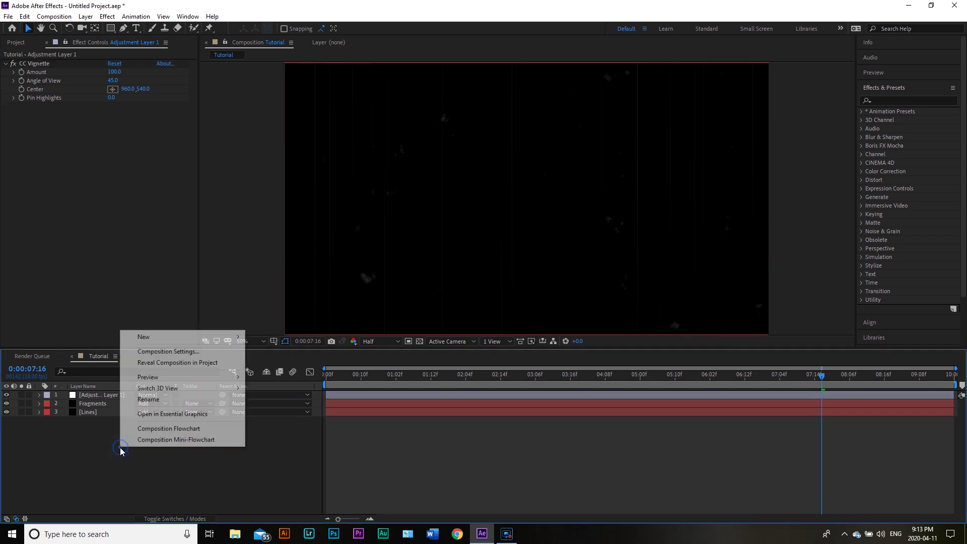
mouse_move(212, 337)
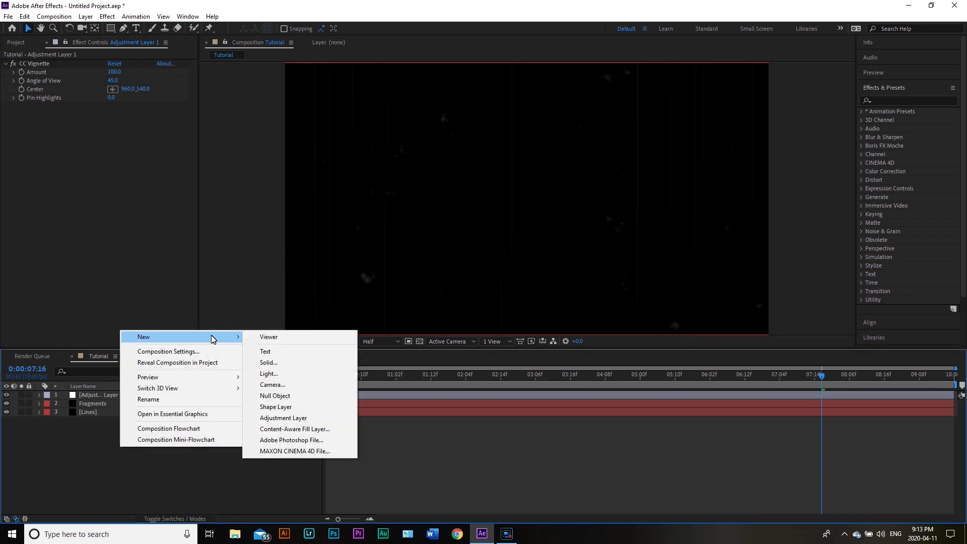
left_click(293, 363)
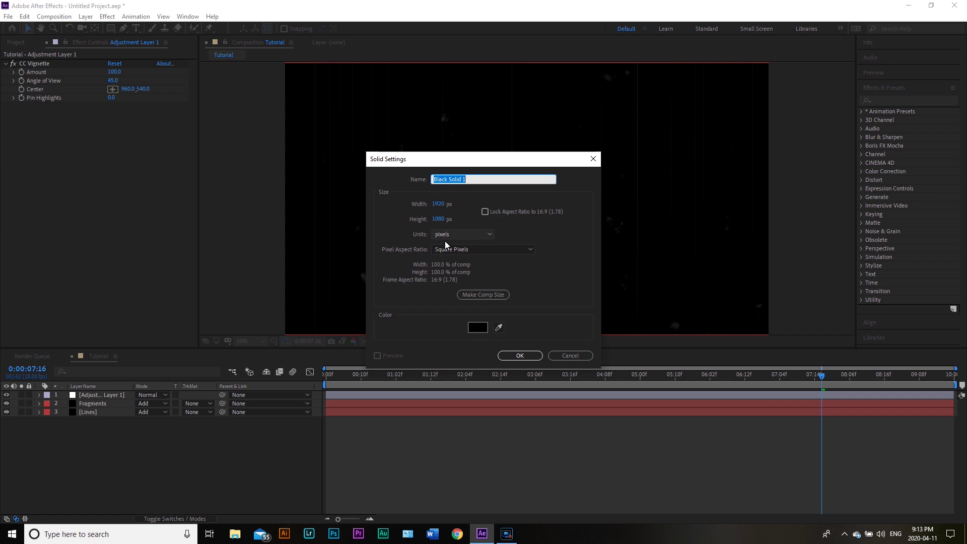
type("Pl")
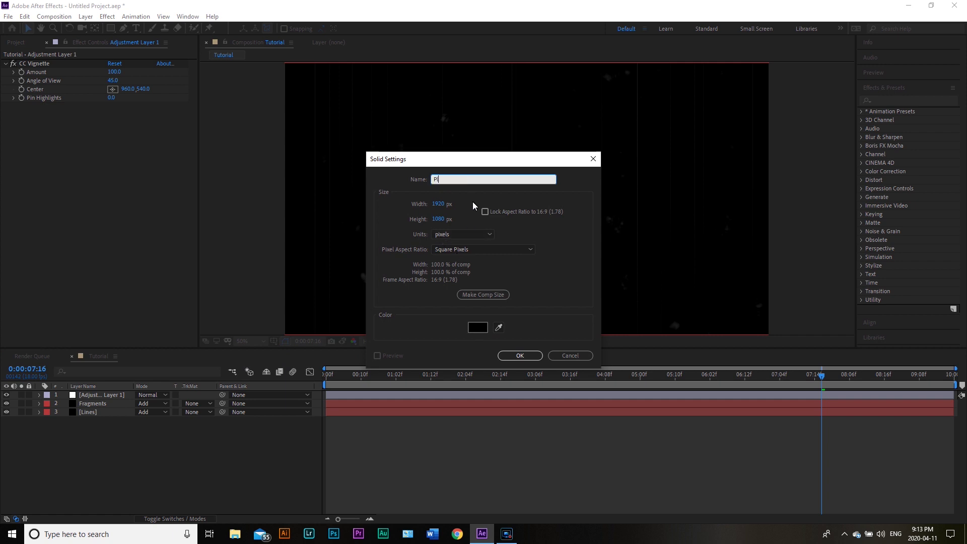
type("ace Holder")
left_click(519, 356)
left_click_drag(87, 393, 92, 424)
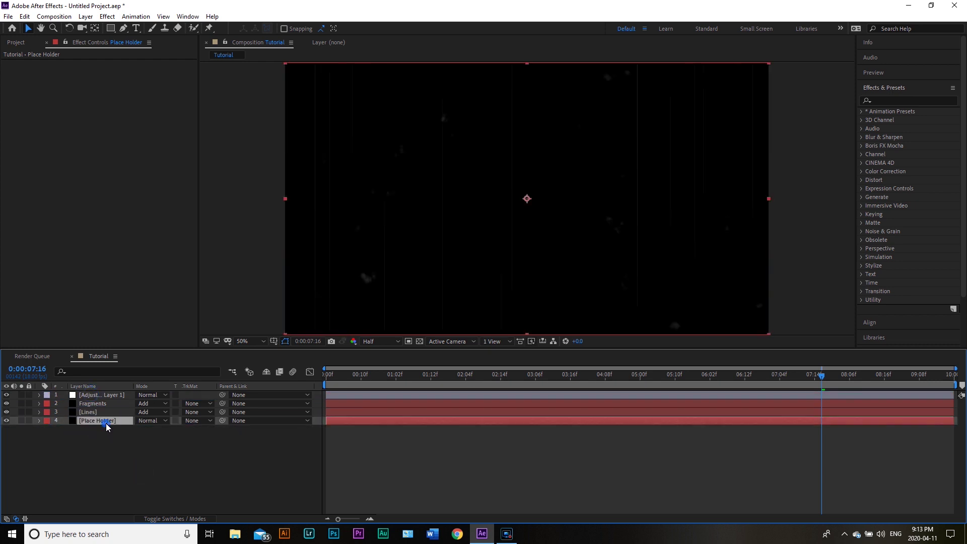
left_click(169, 484)
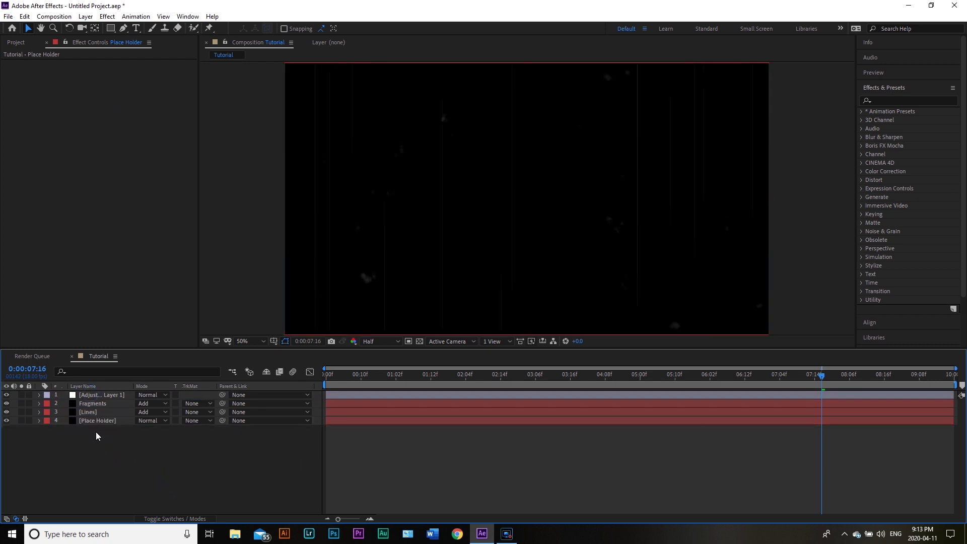
Change the Place Holder solid's color to dark gray 565656 and preview the overlay on it
left_click(95, 421)
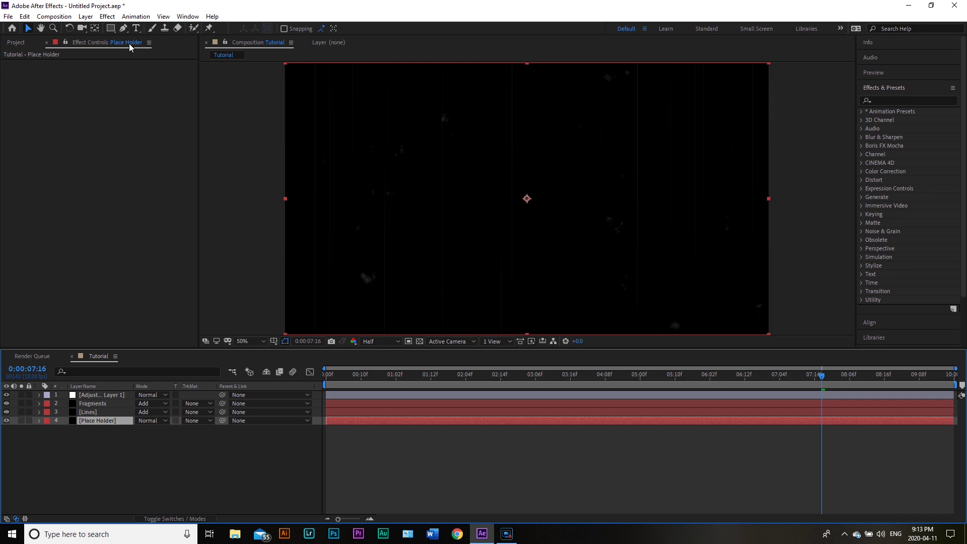
left_click(88, 16)
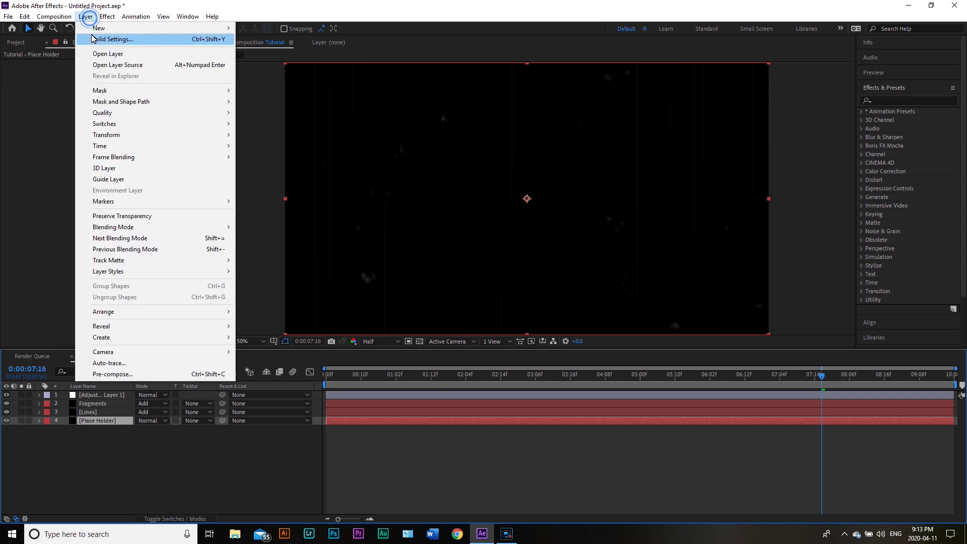
left_click(94, 38)
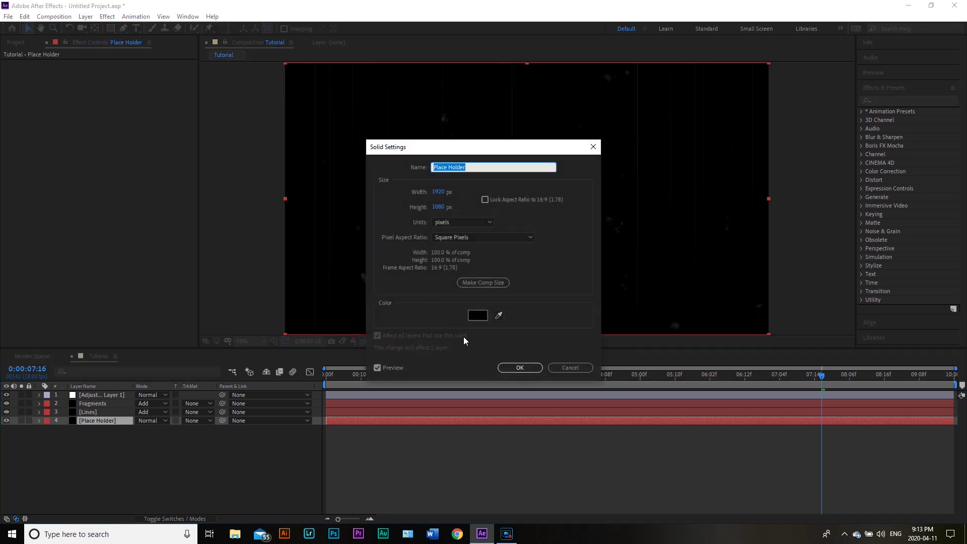
left_click(481, 313)
mouse_move(410, 287)
left_mouse_down()
mouse_move(358, 313)
mouse_move(345, 292)
left_mouse_up()
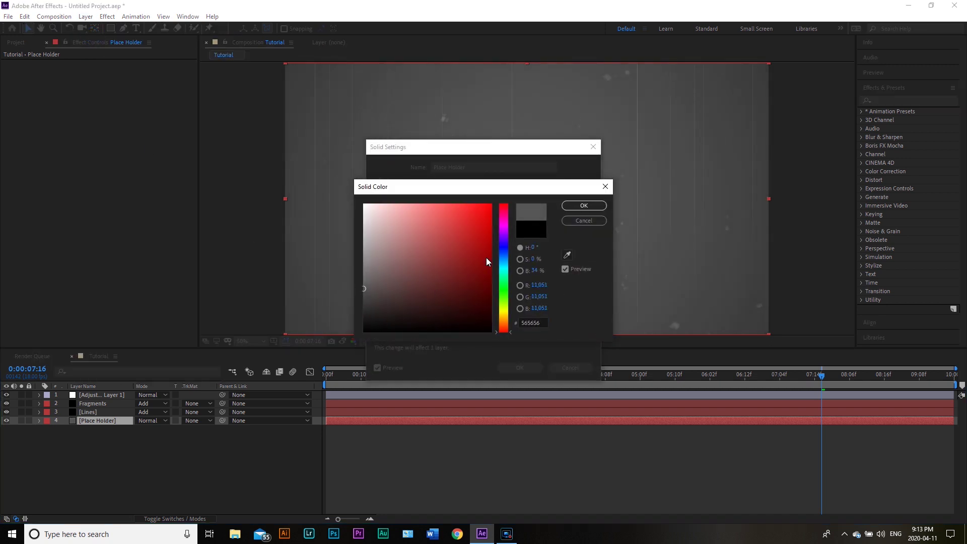
left_click(597, 209)
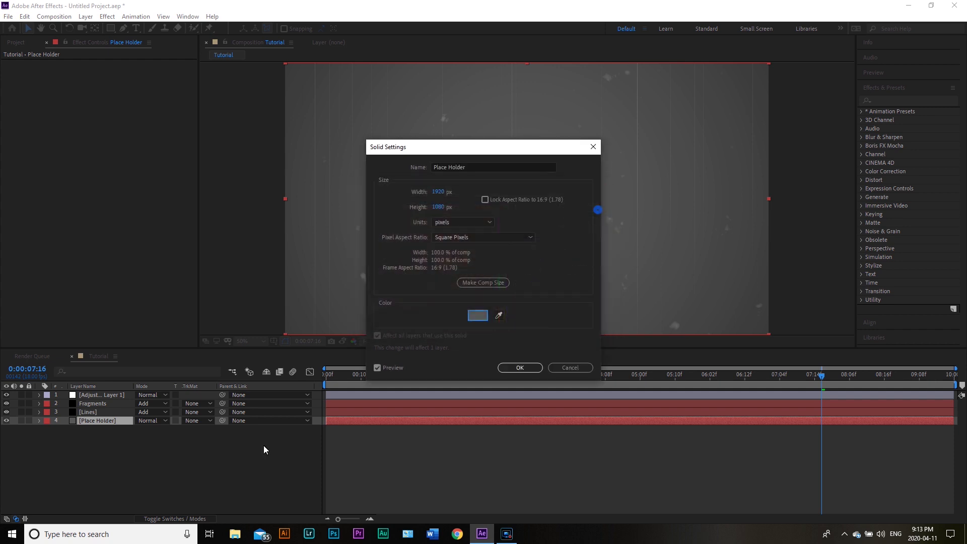
left_click(519, 367)
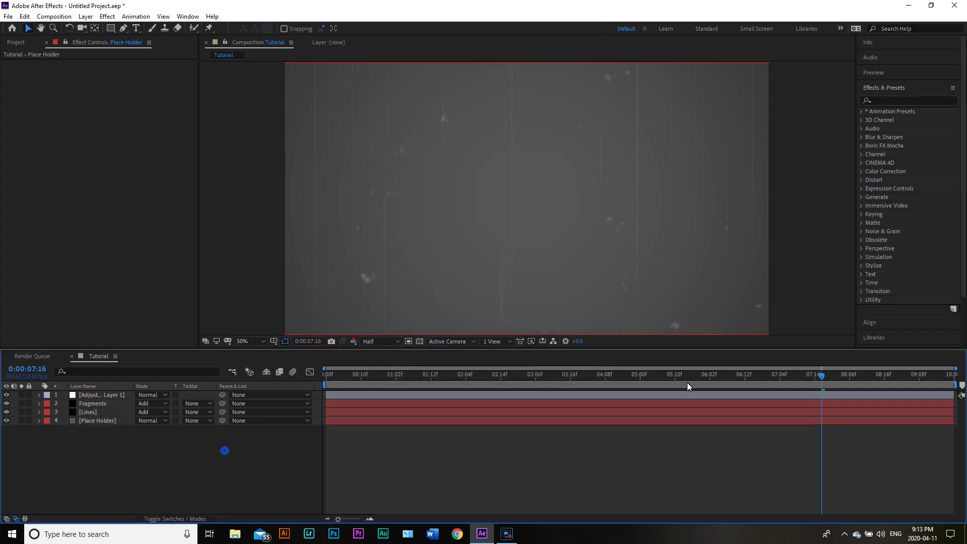
key("space")
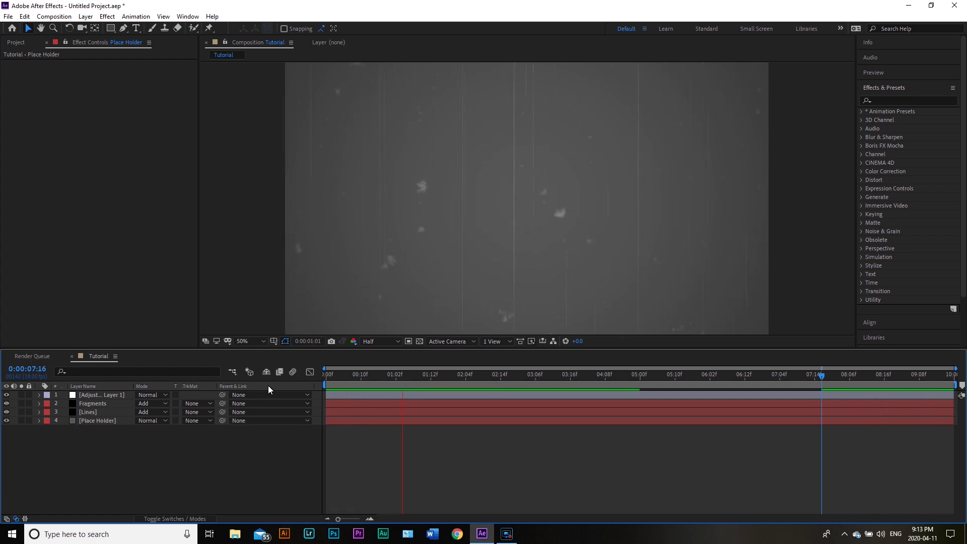
key("space")
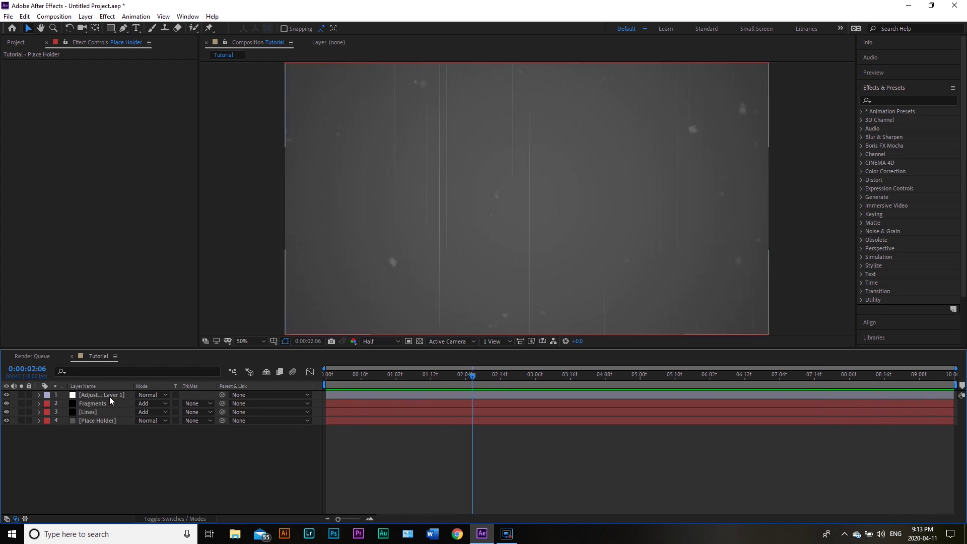
Raise the CC Vignette amount on the adjustment layer to 267 and preview the composition from the start
left_click(110, 396)
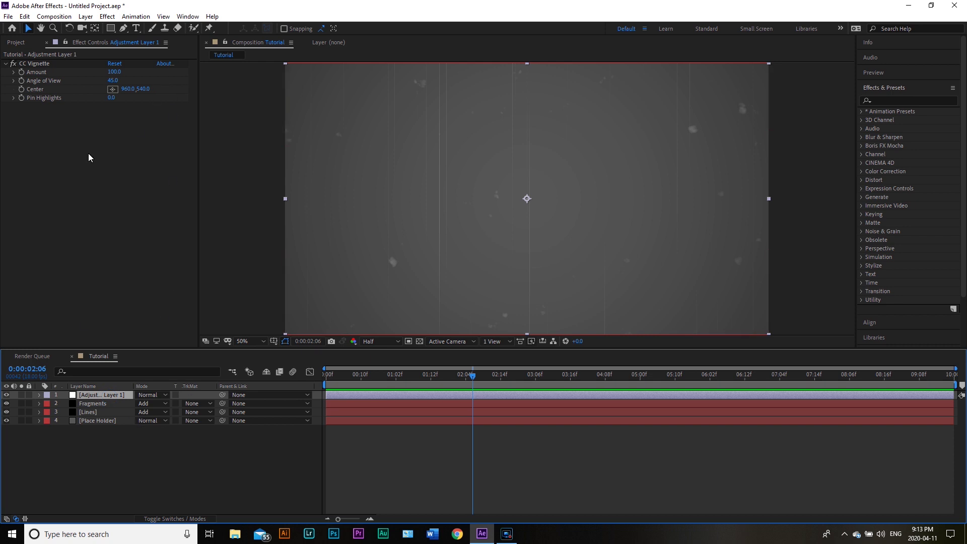
left_click_drag(112, 75, 212, 93)
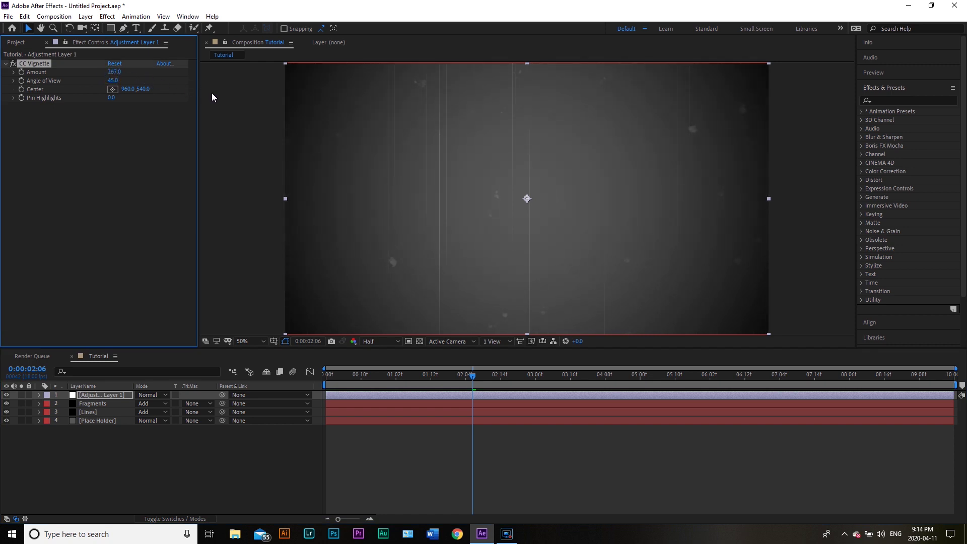
left_click(272, 481)
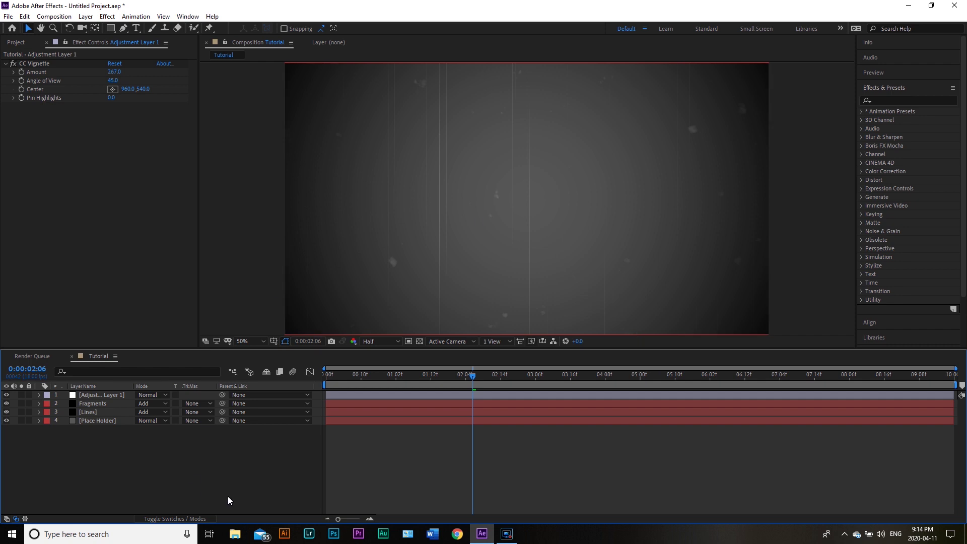
left_click_drag(469, 379, 190, 397)
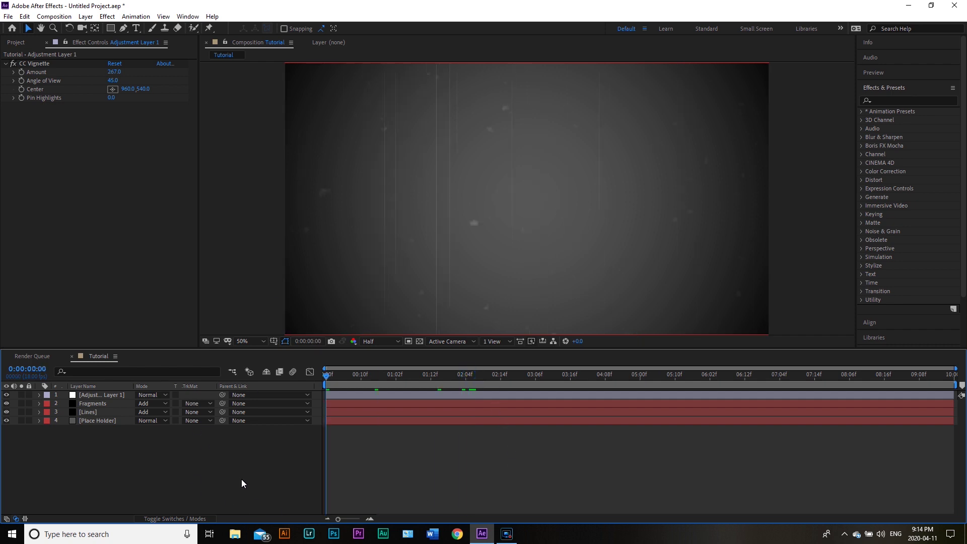
key("space")
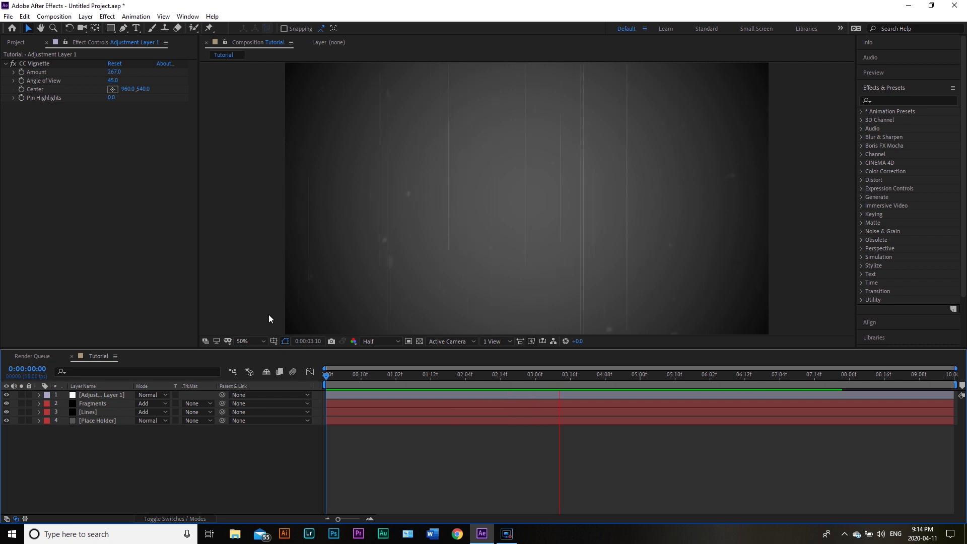
key("space")
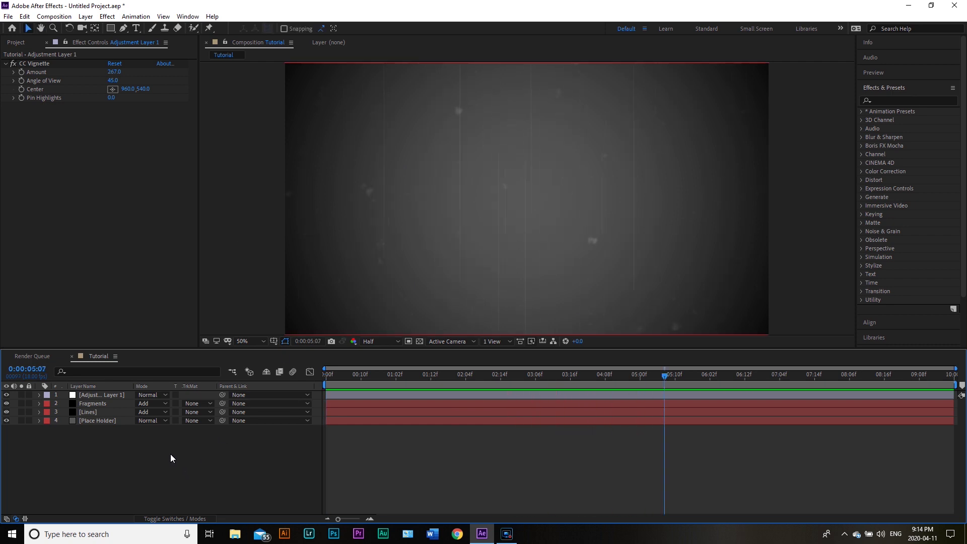
Add a second adjustment layer at the top of the layer stack
right_click(116, 443)
mouse_move(171, 332)
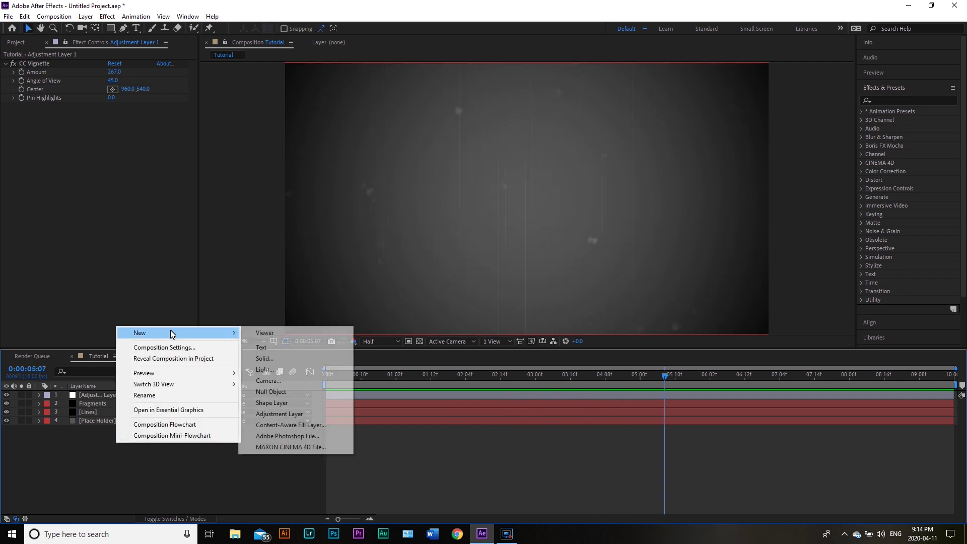
left_click(318, 414)
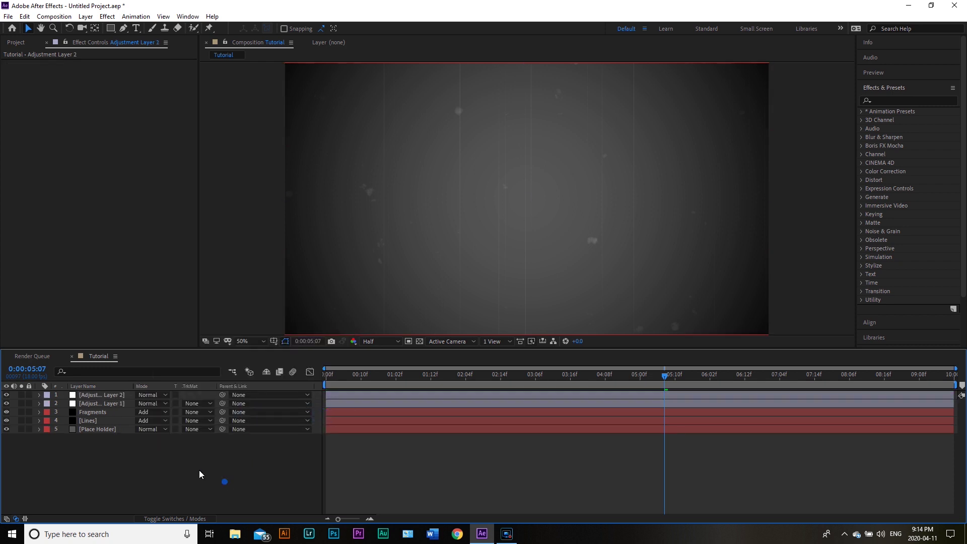
Rename Adjustment Layer 1, which carries the CC Vignette effect, to Vignette
right_click(104, 406)
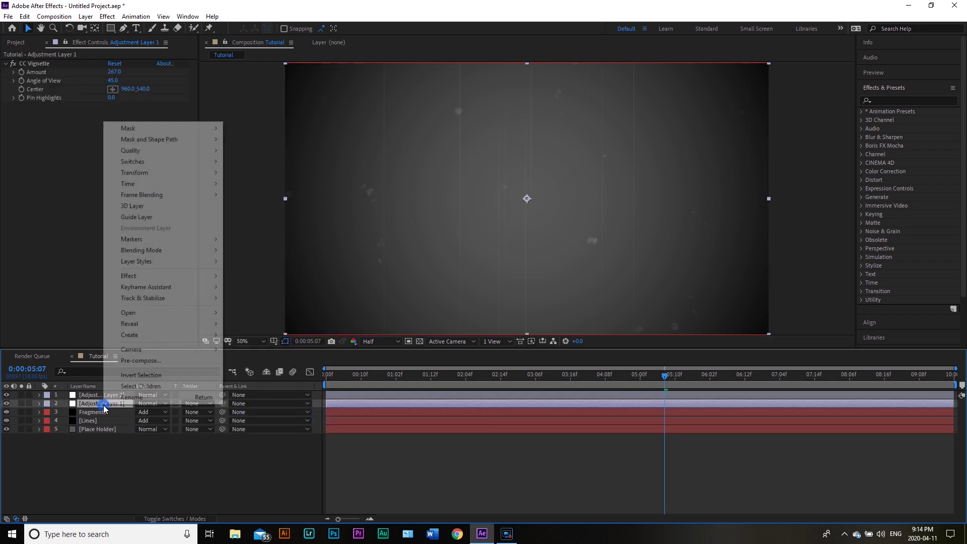
left_click(153, 397)
type("Vigne")
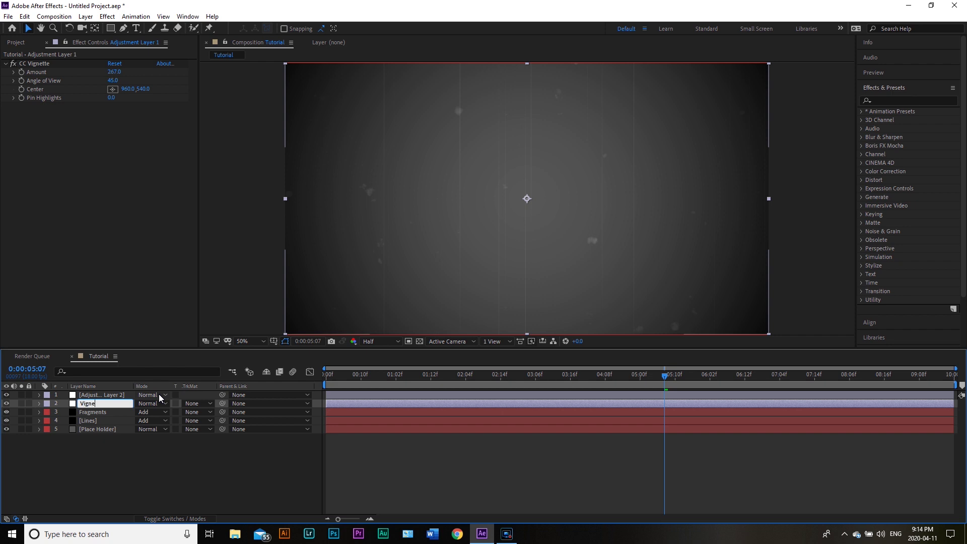
left_click(79, 458)
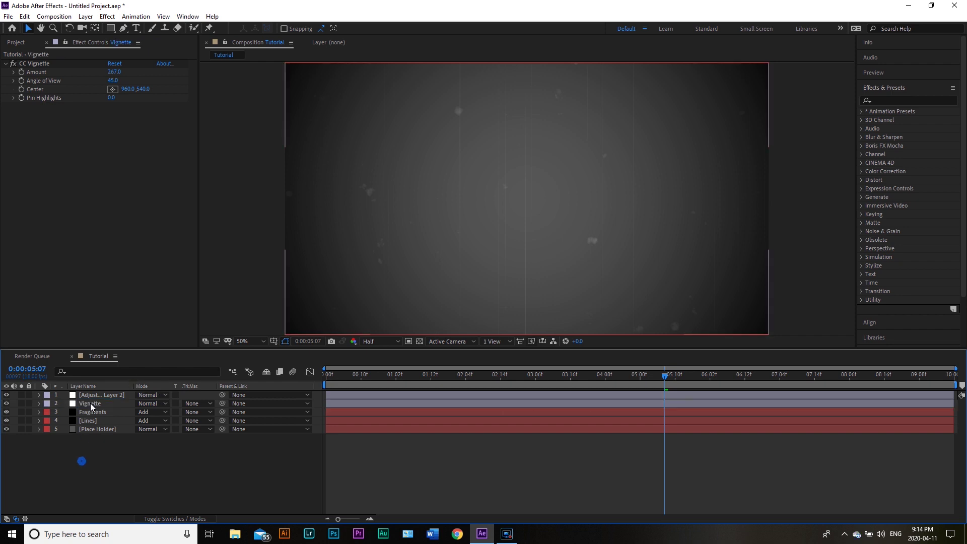
Rename the topmost adjustment layer to Color Change
left_click(93, 395)
right_click(94, 395)
left_click(127, 387)
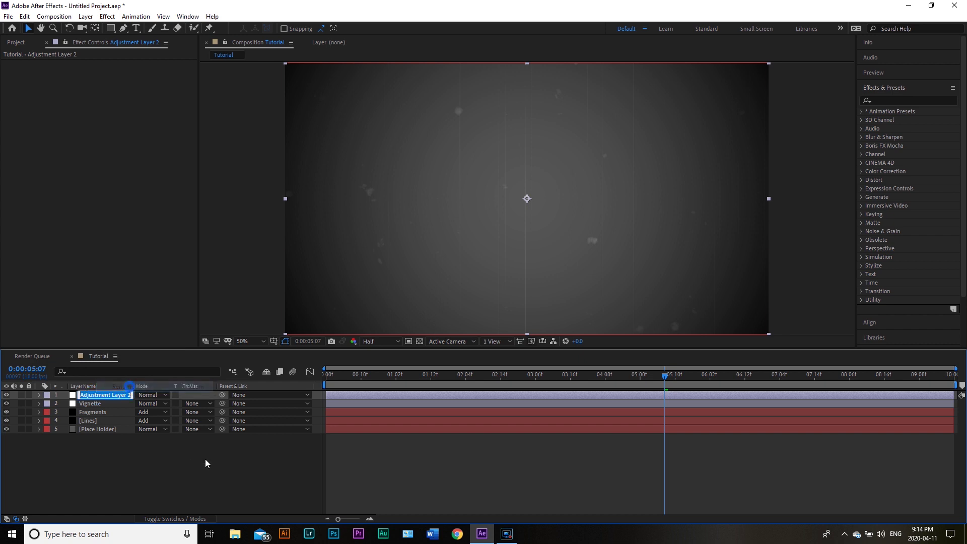
type("Color Change")
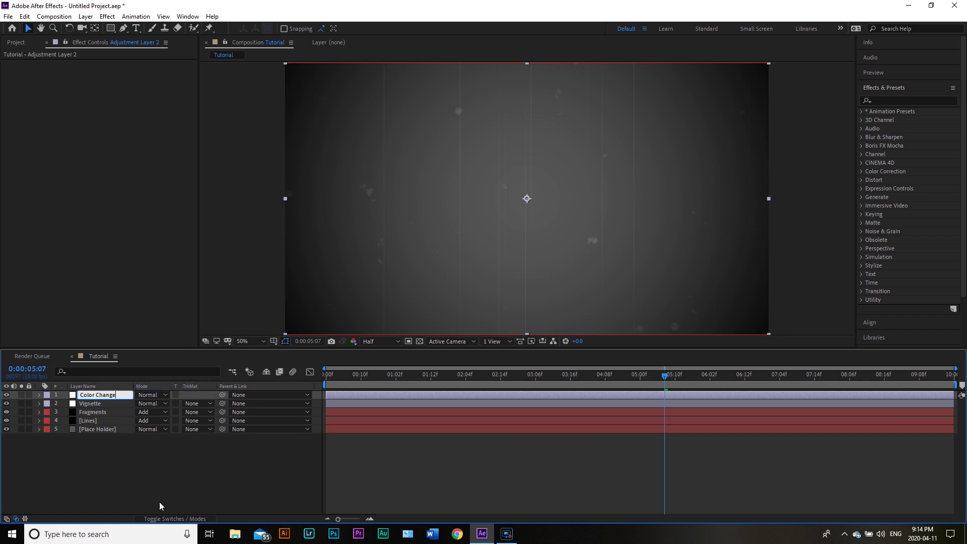
left_click(158, 506)
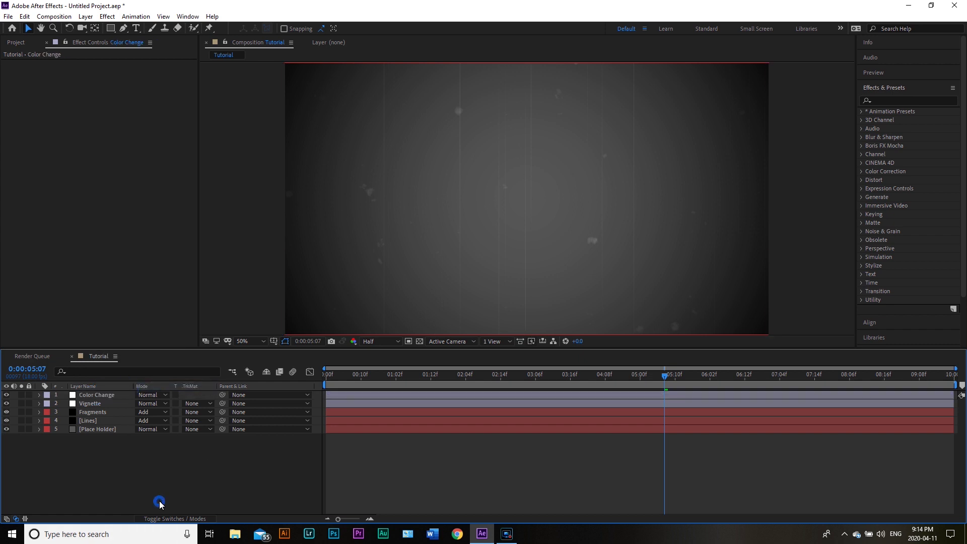
Apply the Color Balance effect to the Color Change adjustment layer
left_click(103, 394)
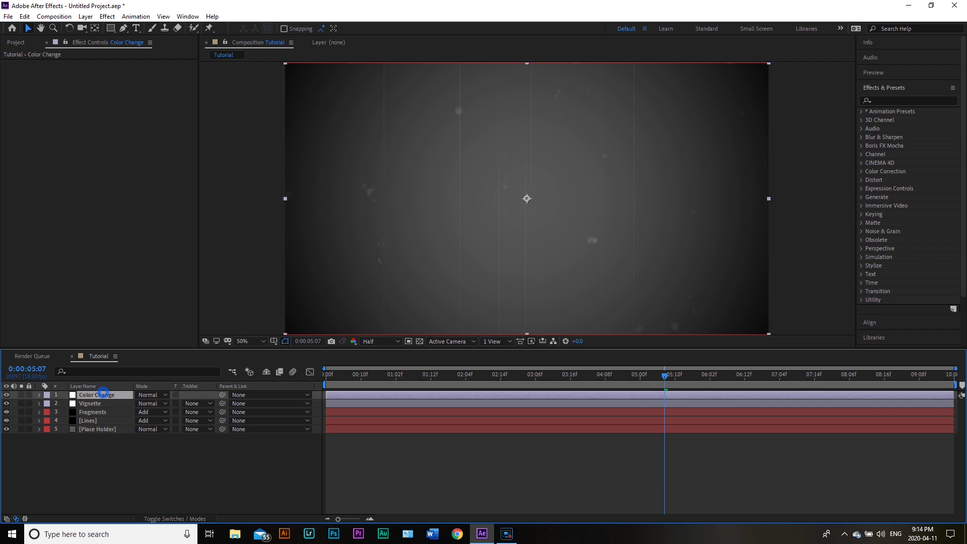
left_click(107, 17)
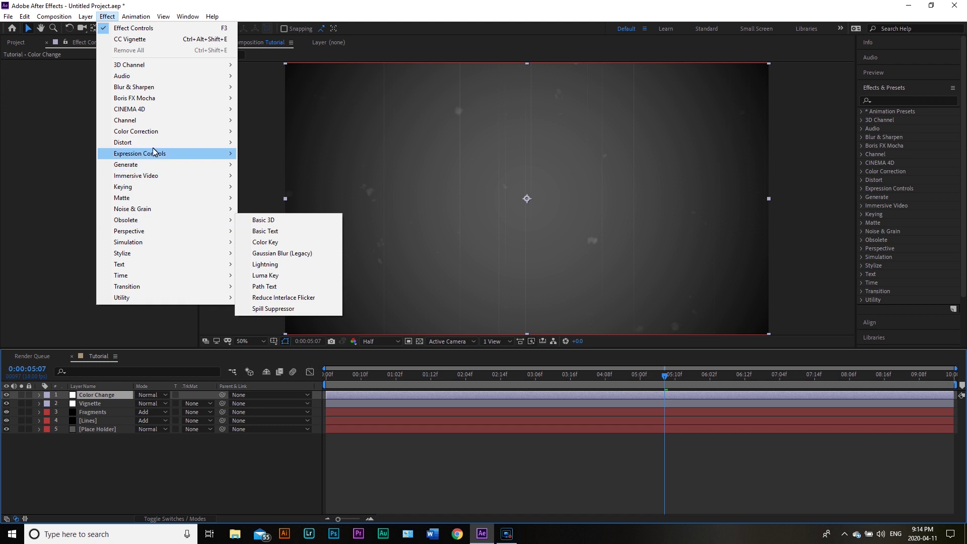
mouse_move(179, 131)
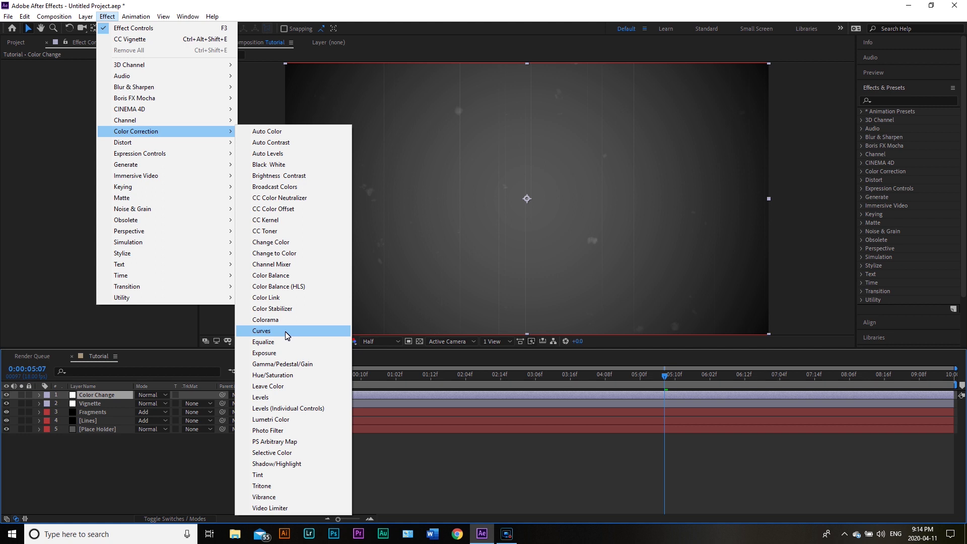
left_click(297, 277)
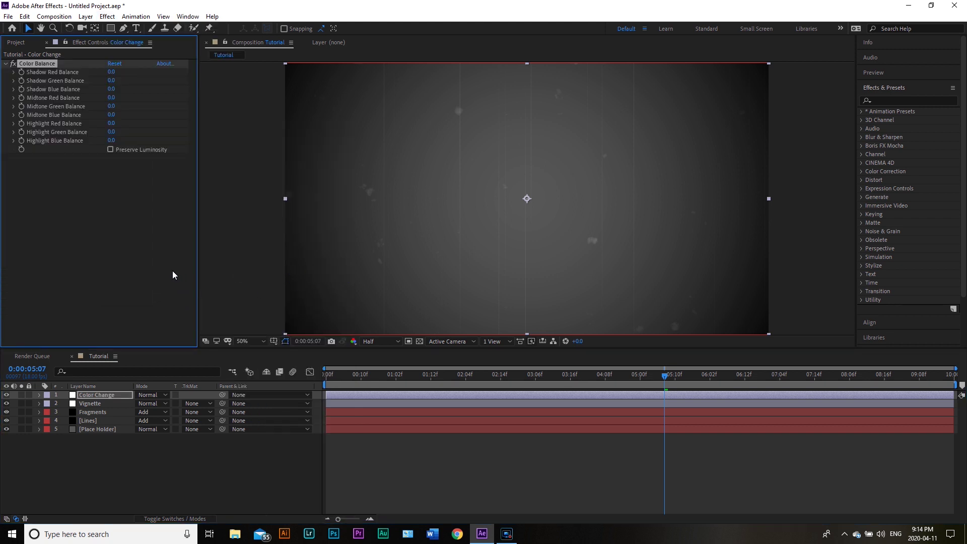
Set Color Balance to Shadow Red 47, Shadow Green -6, Shadow Blue -11, Midtone Red -7 and Highlight Blue -5
left_click_drag(111, 71, 145, 75)
mouse_move(111, 84)
left_mouse_down()
mouse_move(95, 83)
mouse_move(108, 83)
left_mouse_up()
left_click_drag(113, 89, 109, 92)
left_click_drag(112, 98, 111, 104)
left_click_drag(115, 145, 114, 149)
left_click(247, 496)
Preview the color-tinted composition from the start and at several points along the timeline
left_click(648, 372)
key("Home")
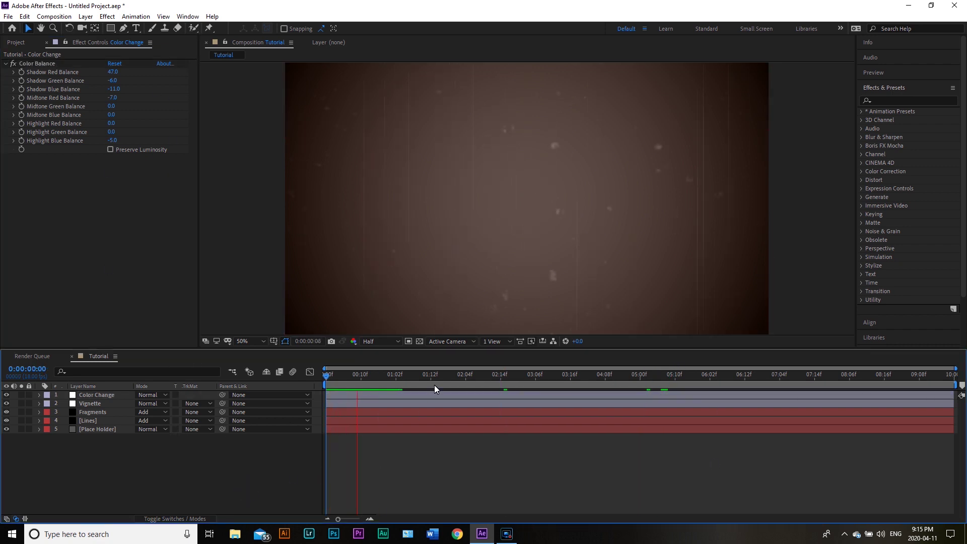
key("space")
key("space")
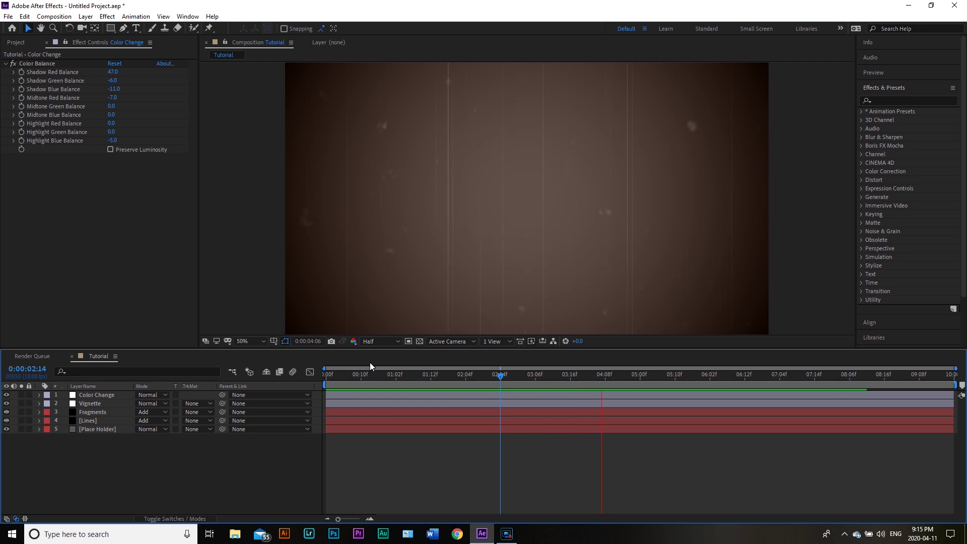
key("space")
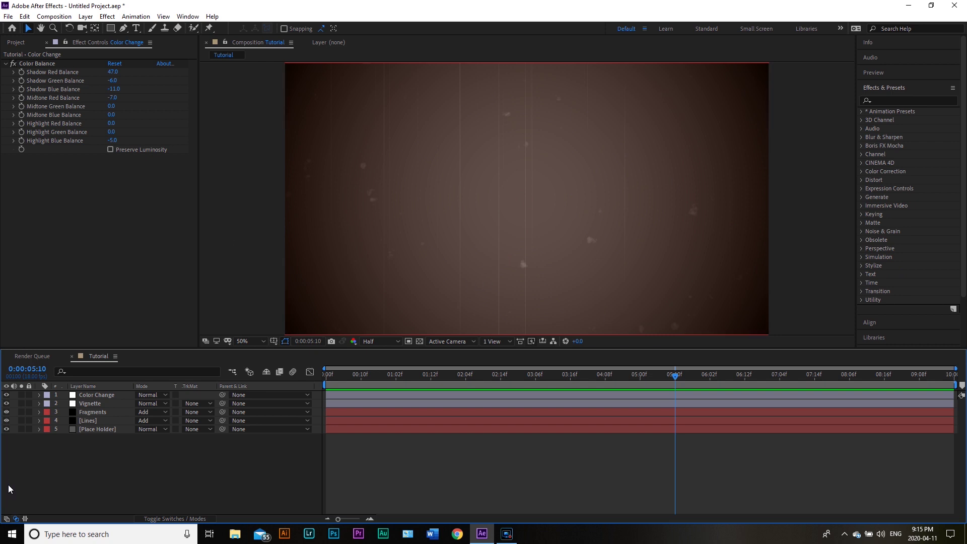
Add a new shape layer at the top of the layer stack and switch the timeline to show source names
right_click(109, 452)
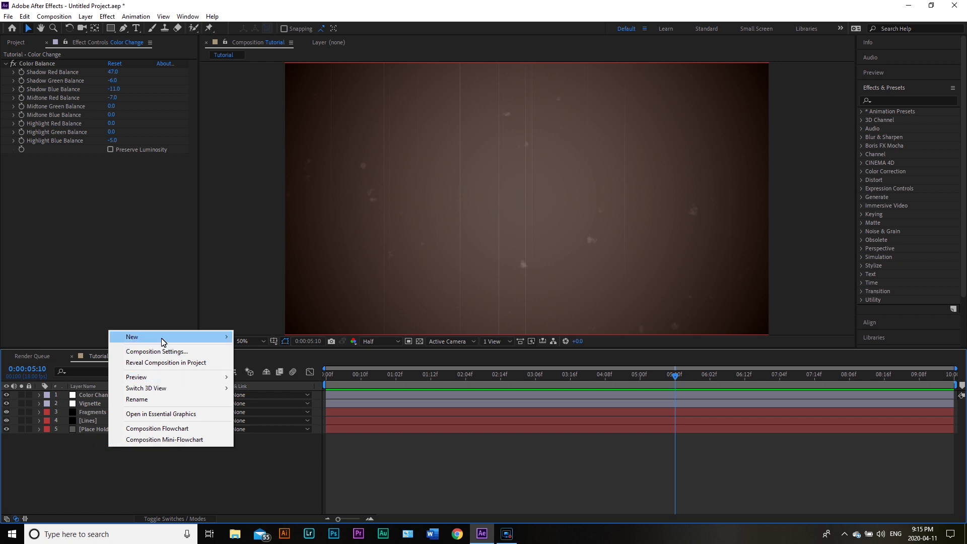
mouse_move(163, 343)
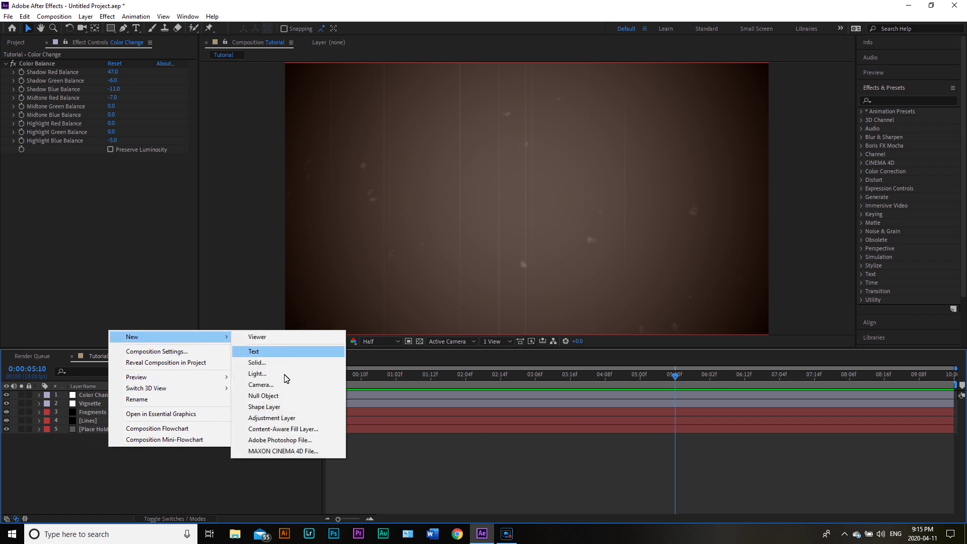
left_click(264, 407)
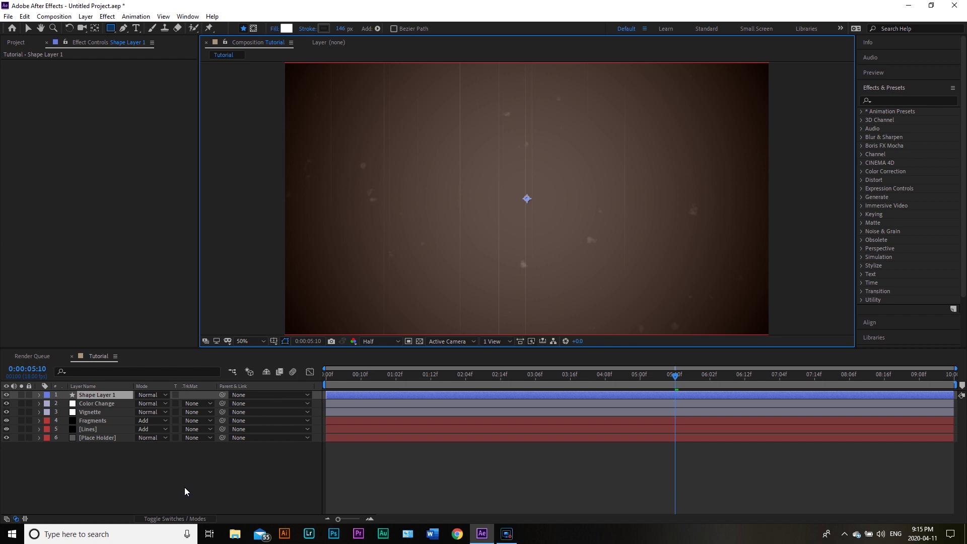
left_click(107, 386)
left_click(107, 397)
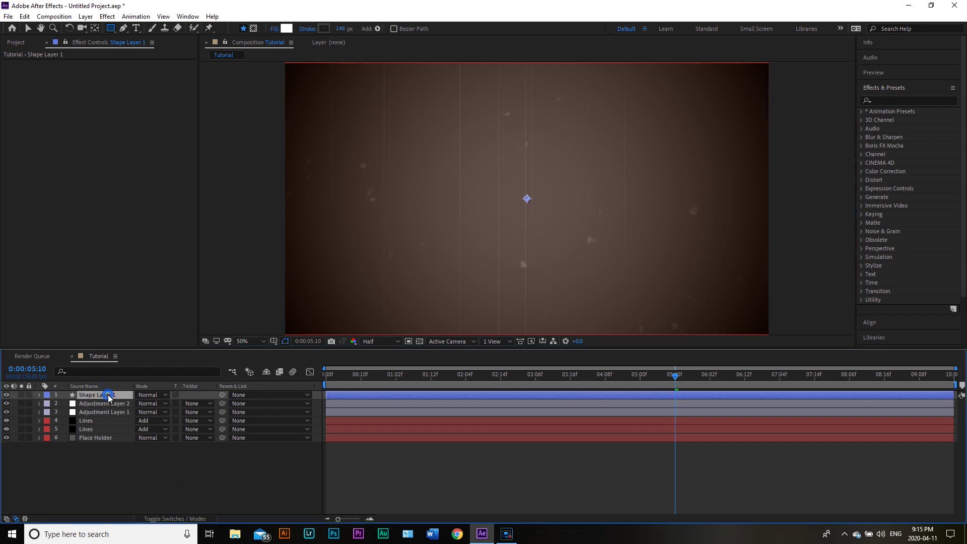
Draw a small three-point angled open path on the shape layer in the upper-left area of the frame with the Pen tool
left_click(124, 29)
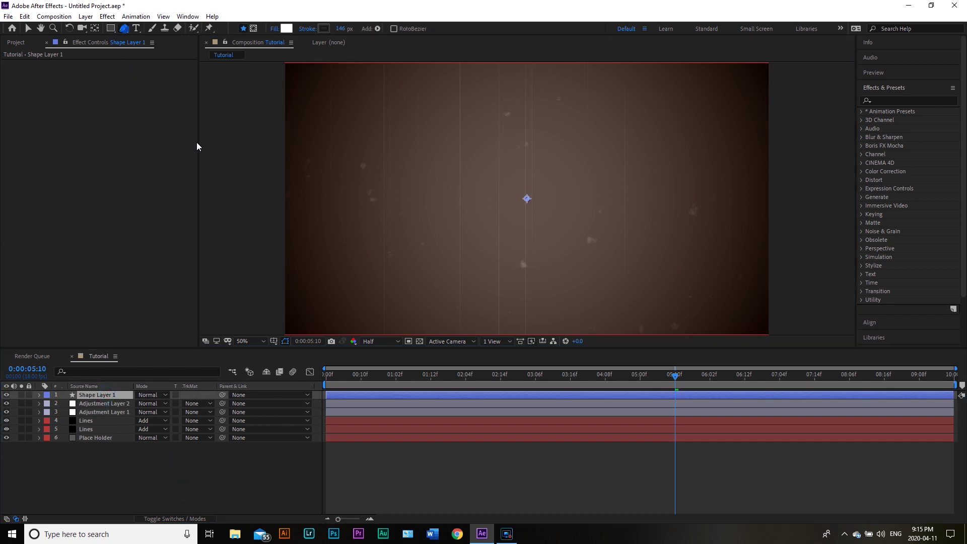
left_click(370, 107)
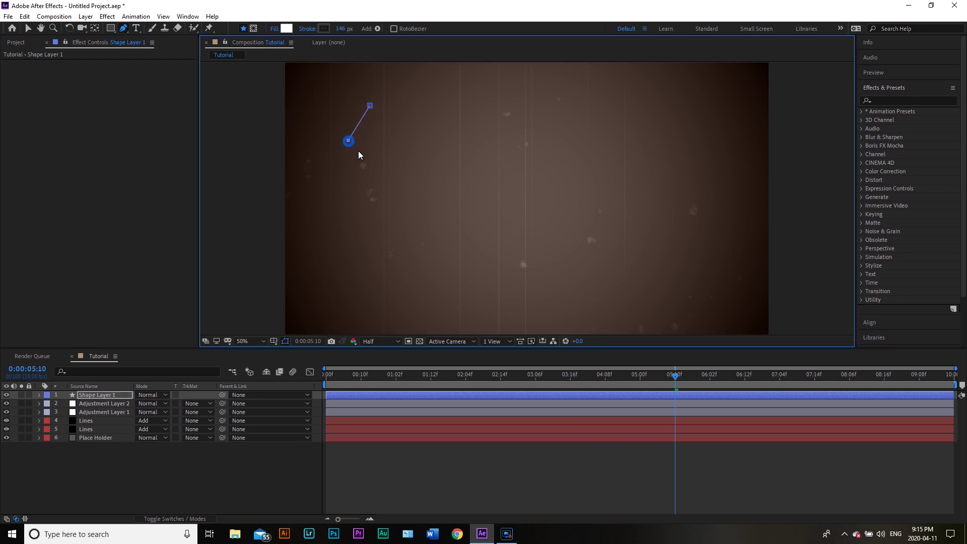
left_click(366, 152)
Cycle the angled path's fill type through the gradients until the fill is none
left_click(285, 29, "alt")
left_click(286, 29, "alt")
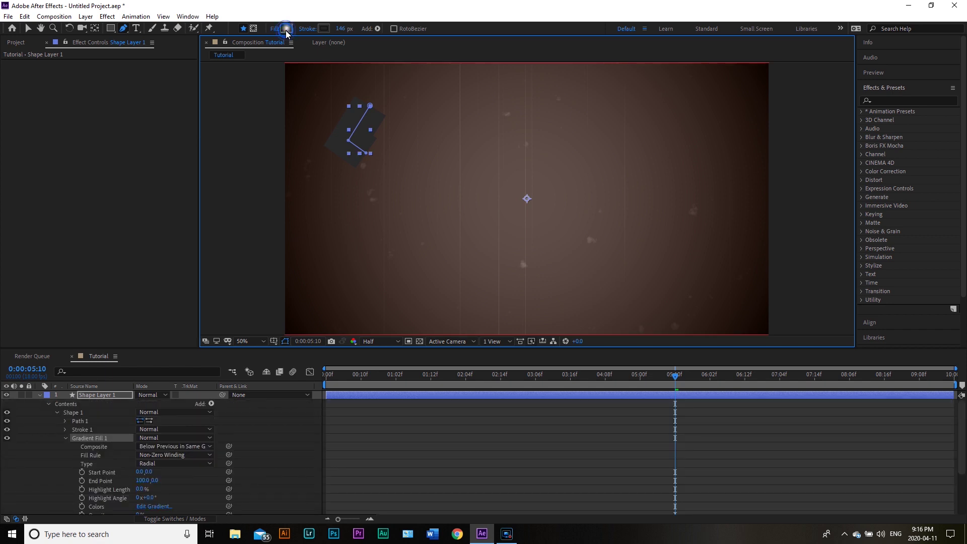
left_click(286, 30, "alt")
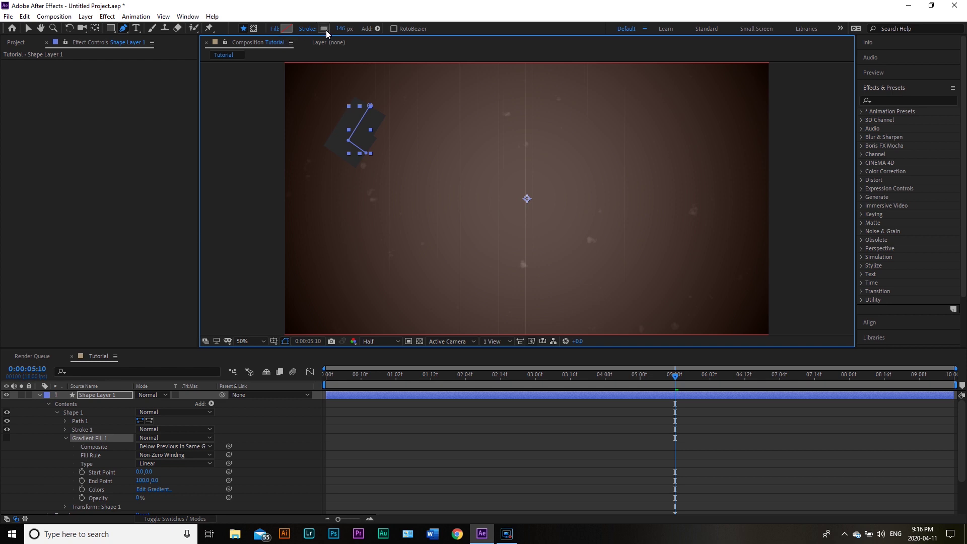
Set the angled path's stroke color to light gray DFDFDF and its stroke width to 16 px
left_click_drag(345, 28, 301, 41)
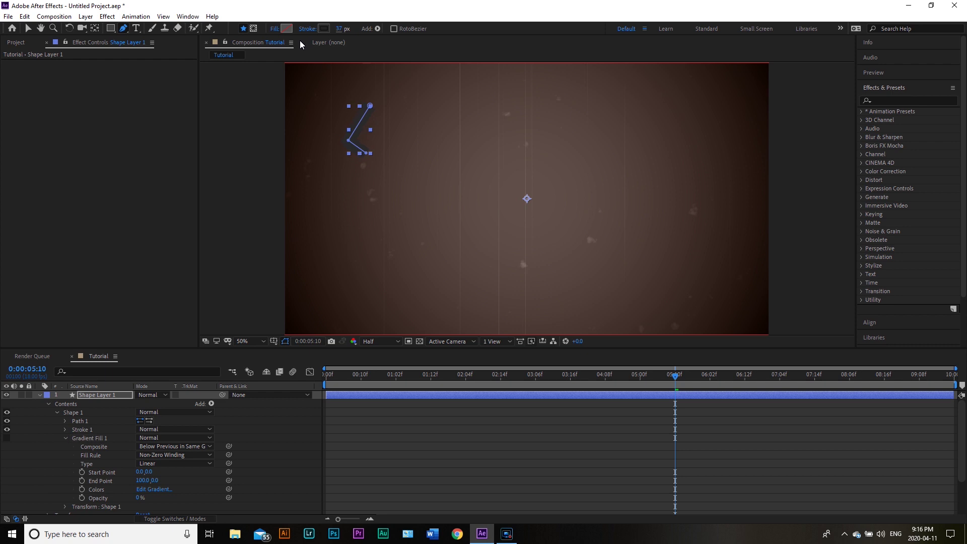
left_click(328, 30)
mouse_move(376, 262)
left_mouse_down()
mouse_move(351, 240)
mouse_move(353, 219)
left_mouse_up()
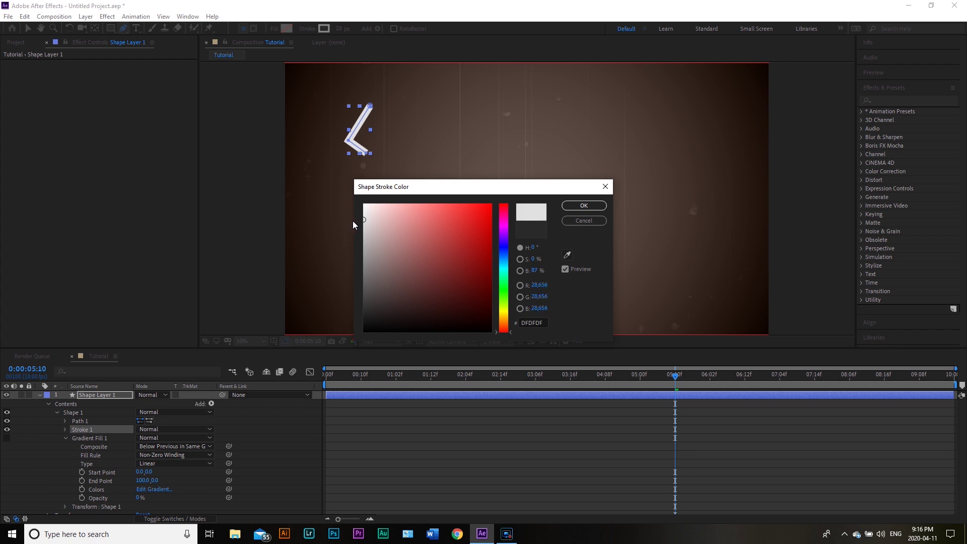
left_click(584, 206)
left_click_drag(340, 32, 337, 35)
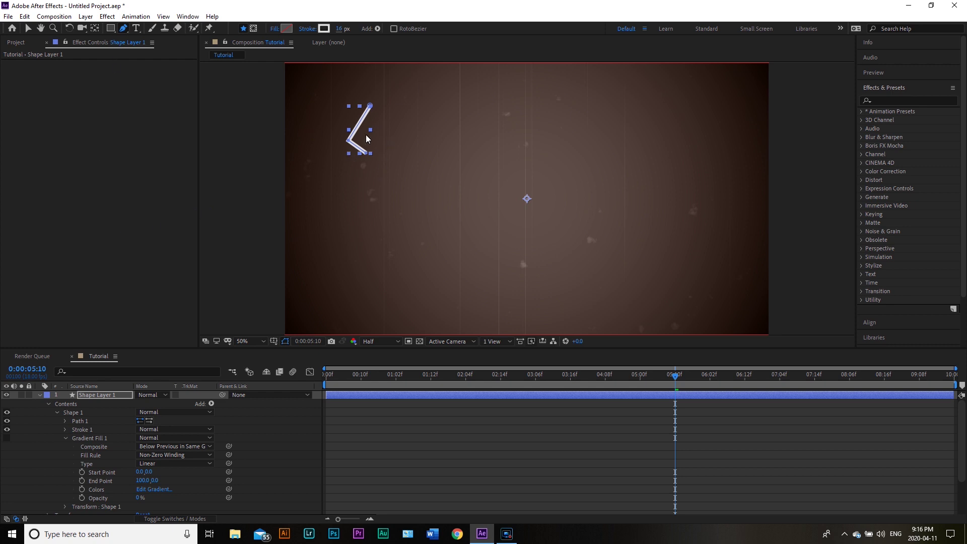
Preview the composition from the start with the stroked angled path in place
key("Home")
key("space")
left_click(393, 375)
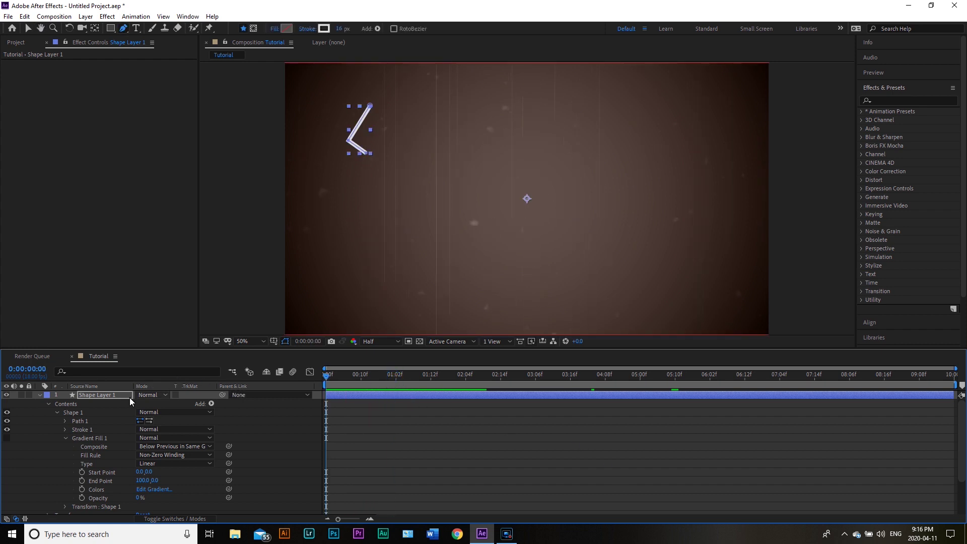
Apply Camera Lens Blur to Shape Layer 1 and set its Blur Radius to 20
left_click(29, 28)
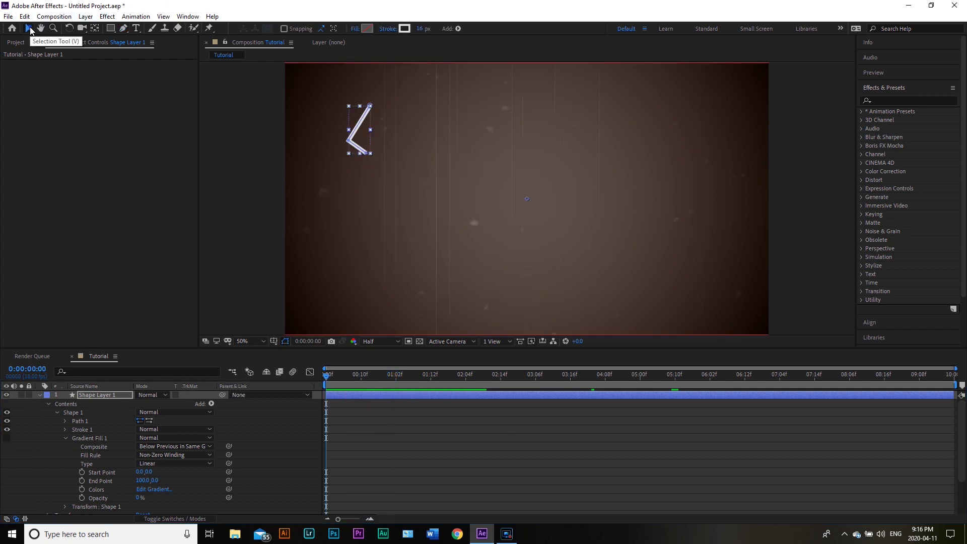
left_click(39, 394)
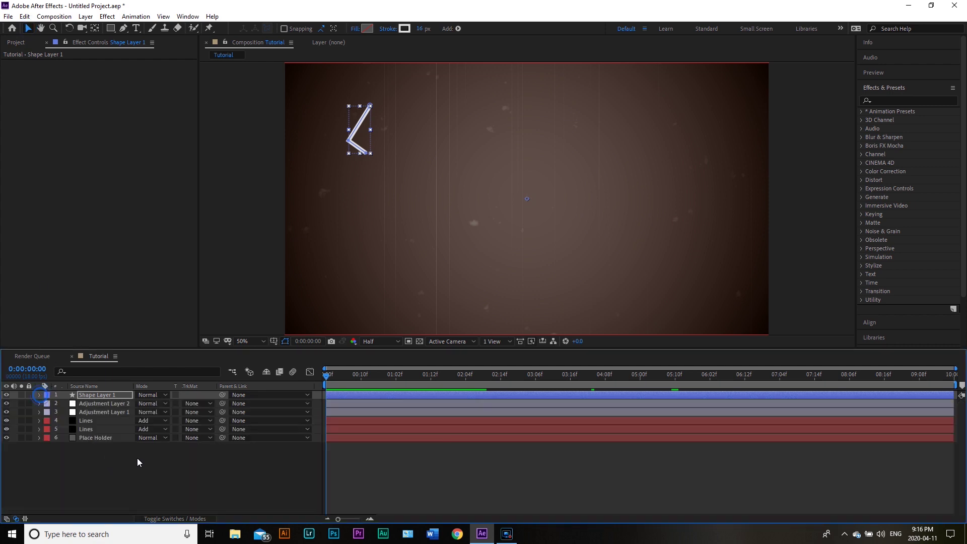
left_click(179, 483)
left_click(103, 395)
left_click(107, 17)
mouse_move(136, 89)
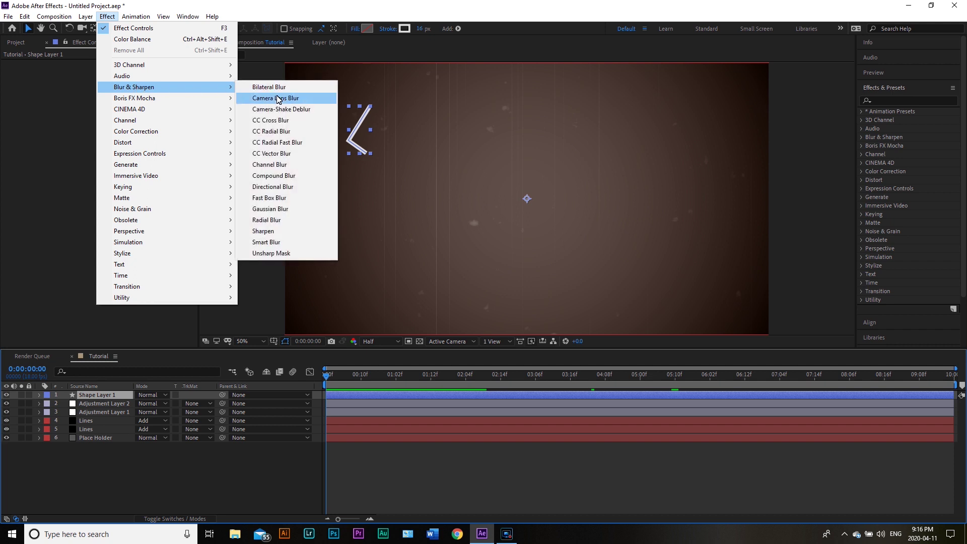
left_click(278, 99)
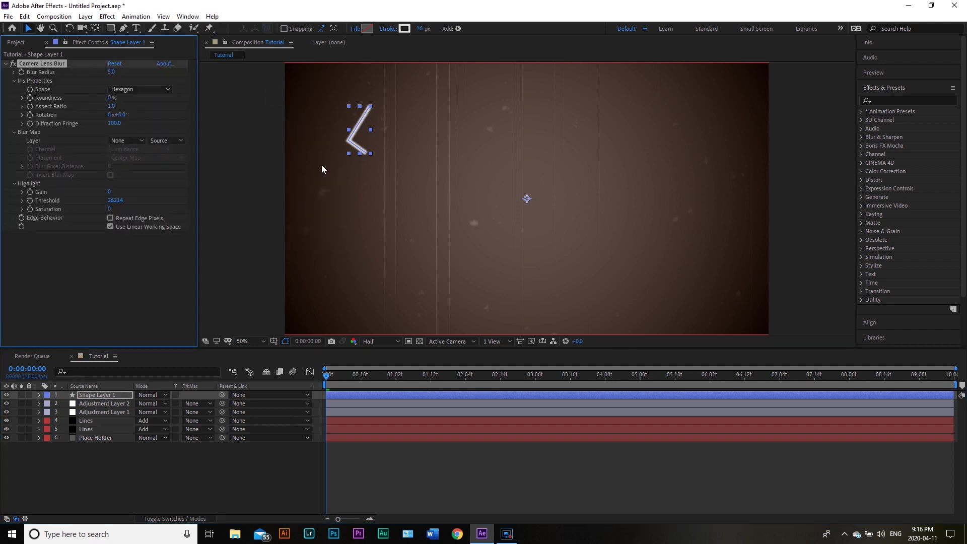
left_click(109, 72)
type("22")
key("Return")
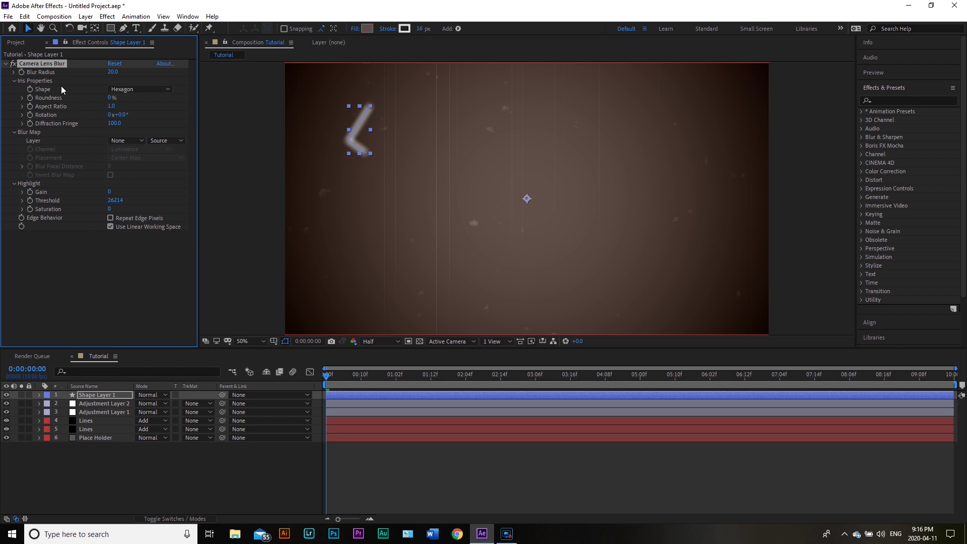
left_click(118, 444)
Reveal the Opacity property of Shape Layer 1 and set it to 67%
left_click(102, 394)
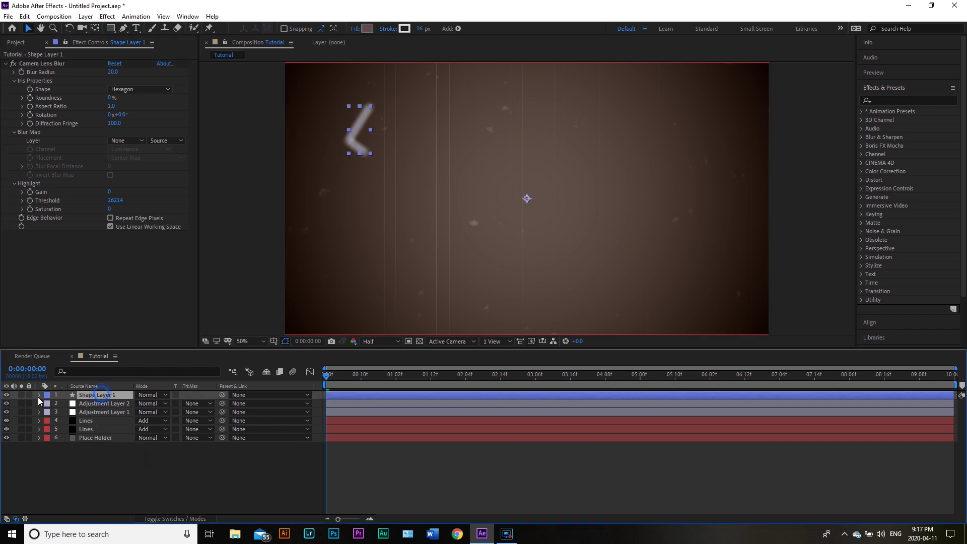
left_click(39, 396)
left_click(40, 394)
left_click(92, 395)
key("t")
left_click_drag(140, 403, 126, 409)
left_click(227, 491)
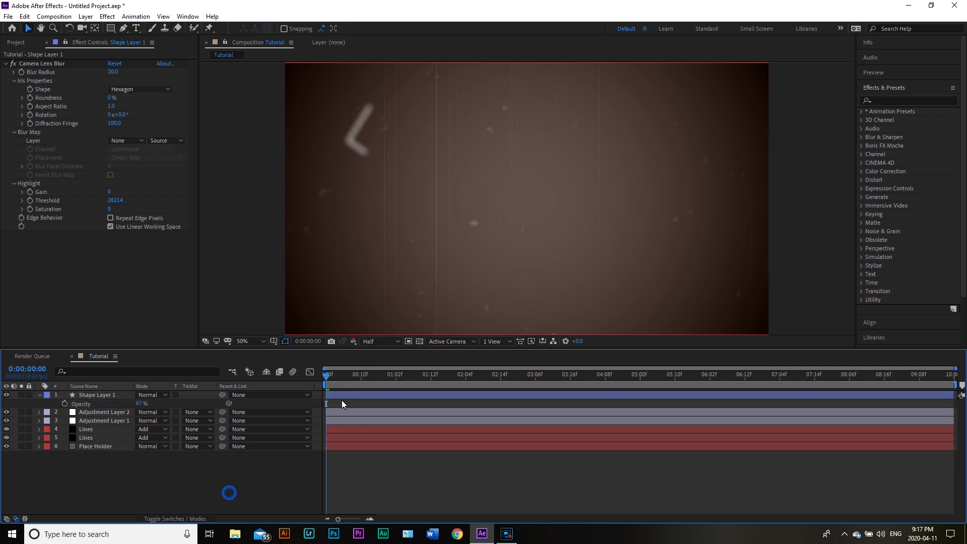
Preview the composition with the blurred scratch shape and return the playhead to the first frame
key("space")
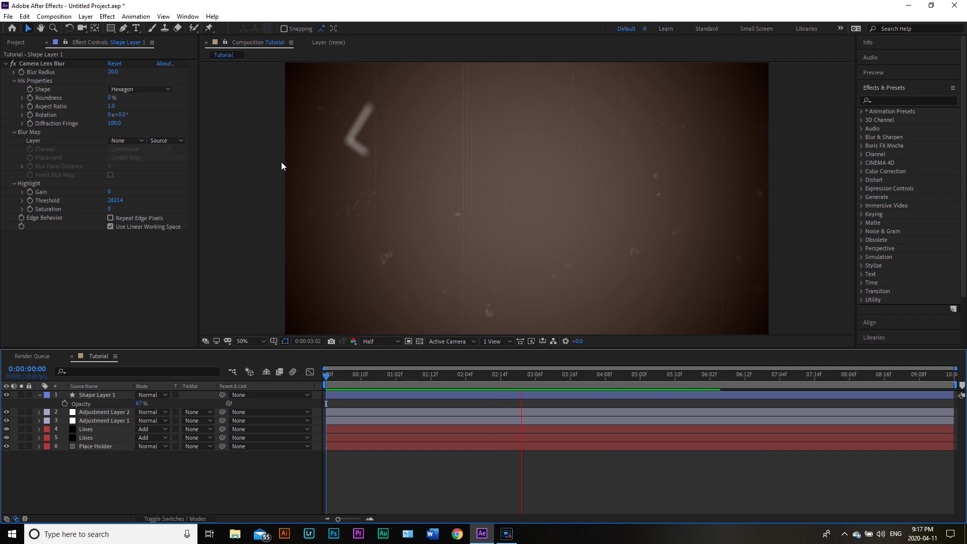
left_click(622, 376)
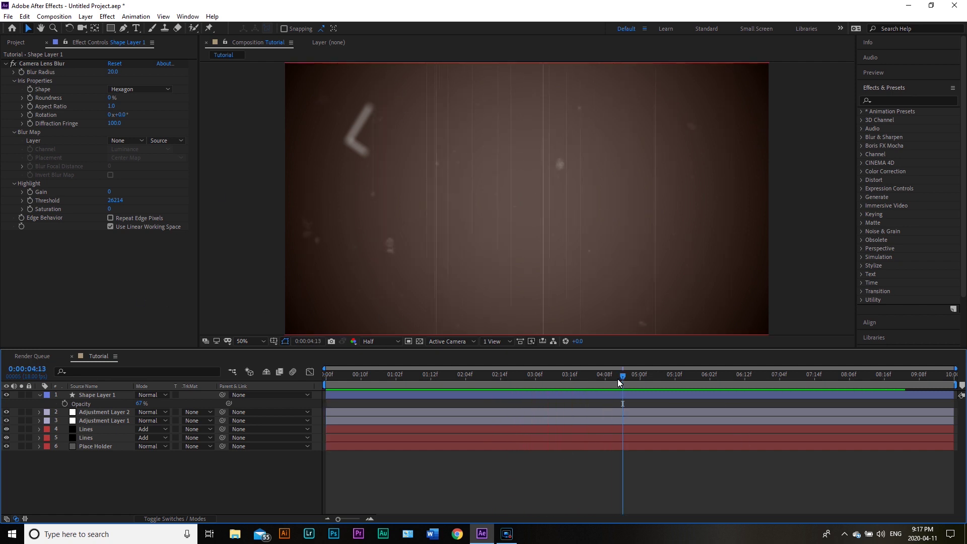
key("Home")
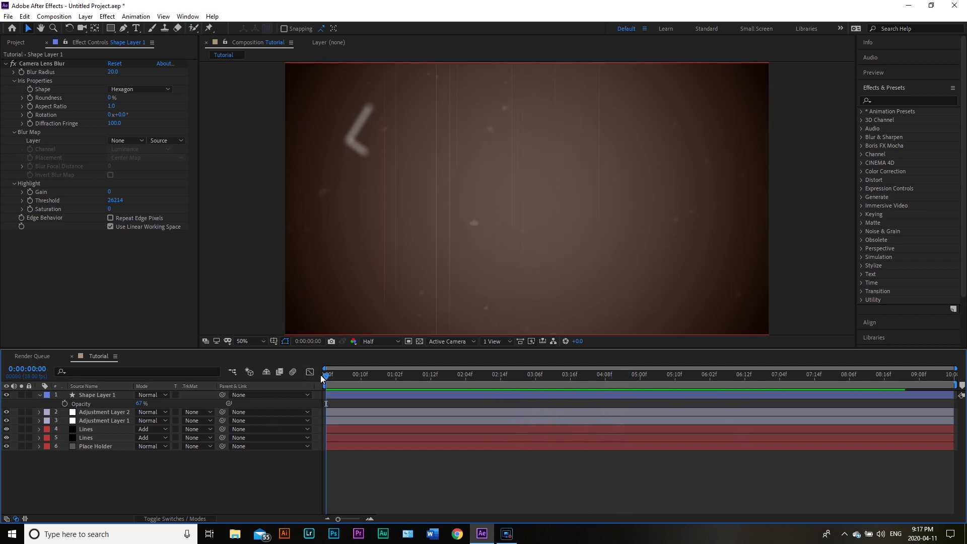
Set Shape Layer 1's Opacity to 0% at 0:00:00:10 and start keyframing it there
left_click_drag(328, 376, 360, 376)
left_click(78, 394)
left_click(139, 403)
type("0")
key("Return")
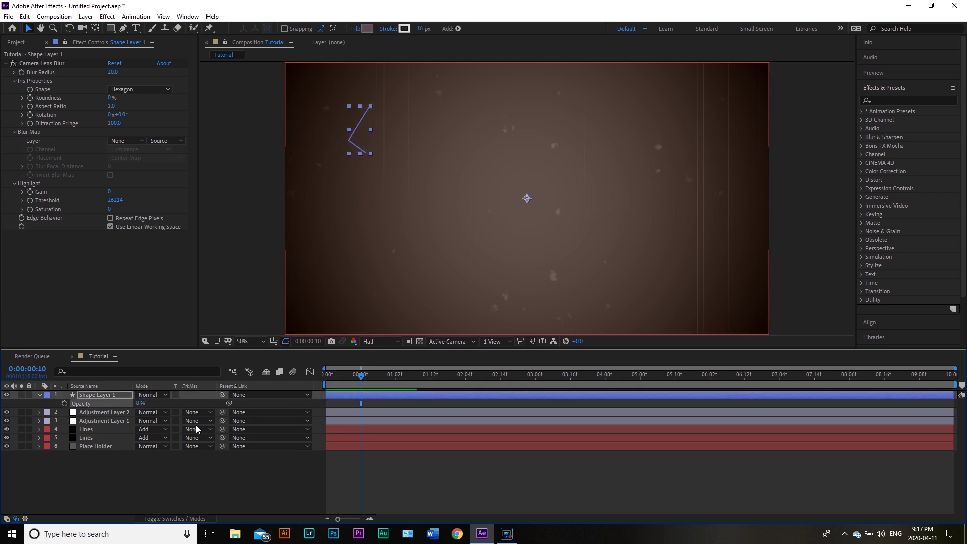
left_click(63, 404)
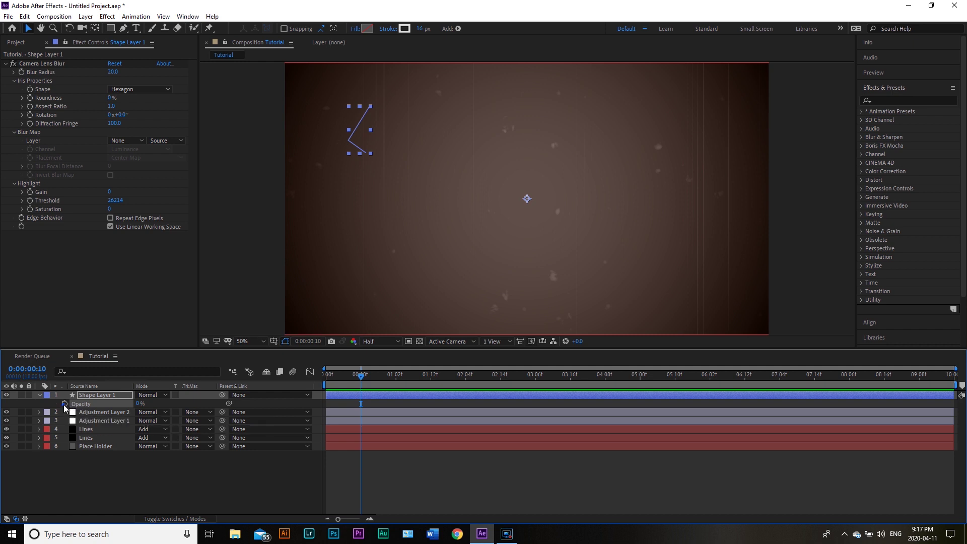
Add Opacity keyframes to Shape Layer 1 of 67% at 0:00:00:11 and 0% at 0:00:00:12
left_click(364, 376)
left_click_drag(138, 404, 376, 412)
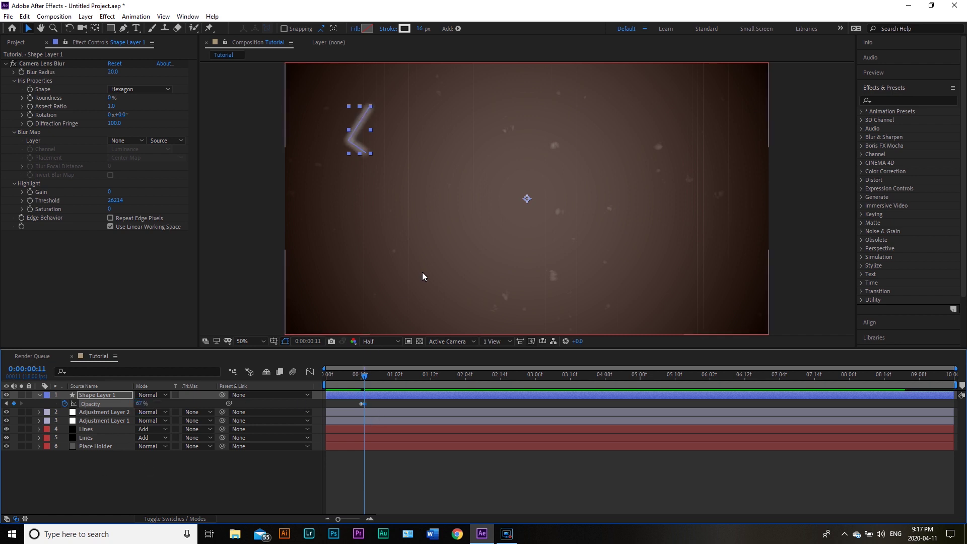
left_click(367, 374)
left_click(141, 404)
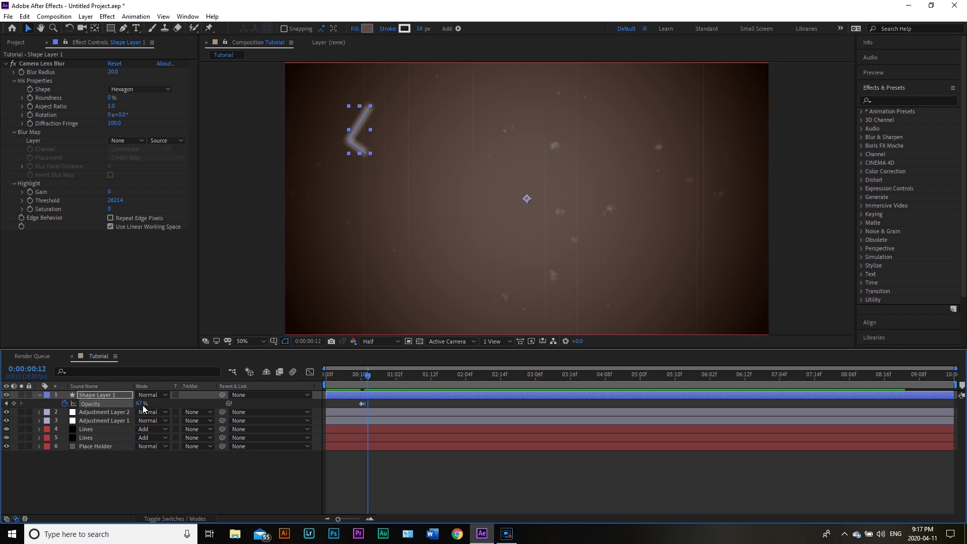
type("0")
key("Return")
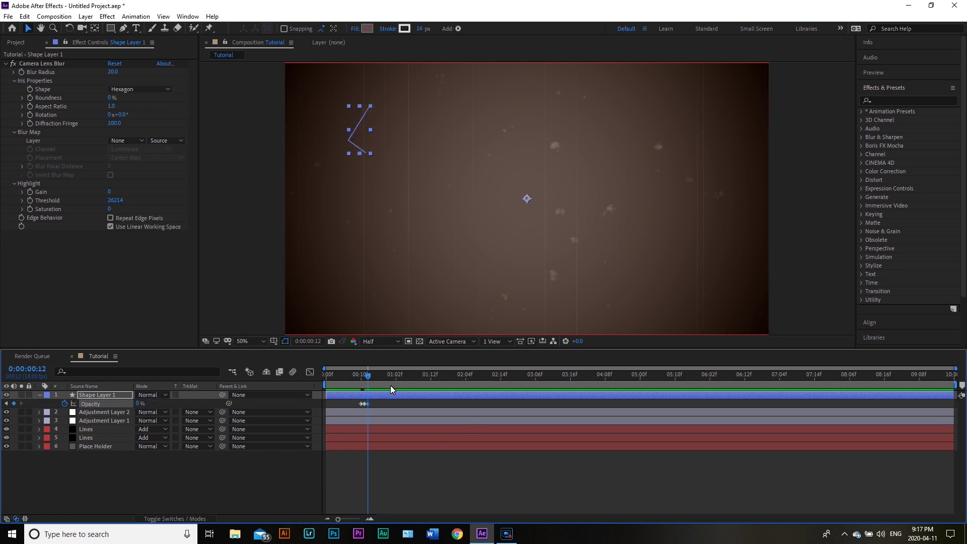
Preview the scratch shape's first opacity flash from the start and return the playhead to the first frame
left_click_drag(365, 377, 219, 387)
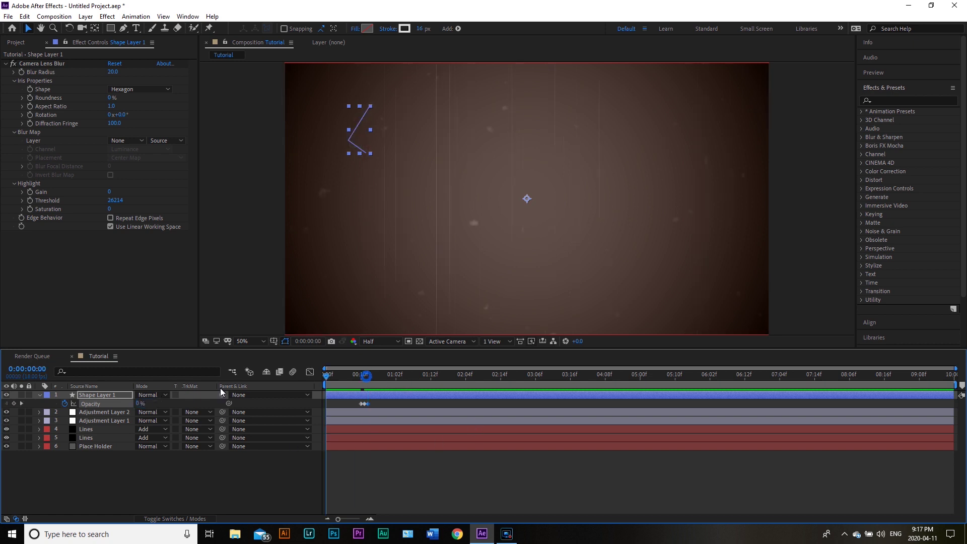
left_click(259, 488)
key("space")
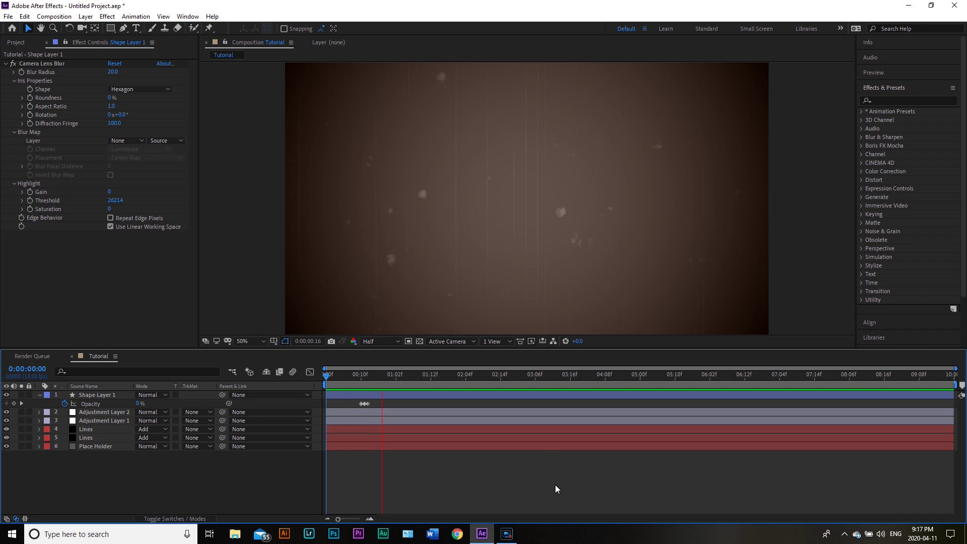
left_click_drag(425, 377, 311, 391)
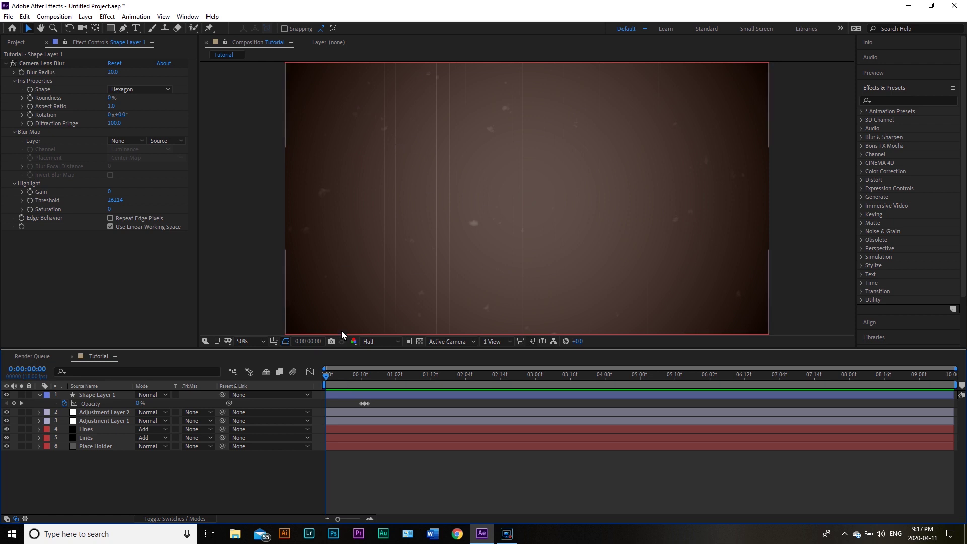
Add a second opacity flash to Shape Layer 1 with keyframes of 67% at 0:00:04:08 and 0% at 0:00:04:09
left_click_drag(326, 375, 604, 399)
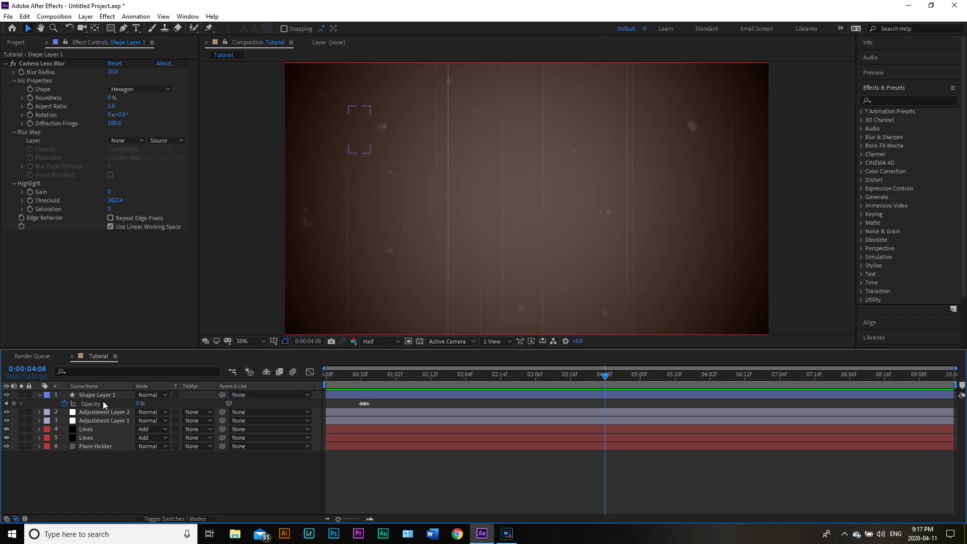
left_click(140, 404)
type("67")
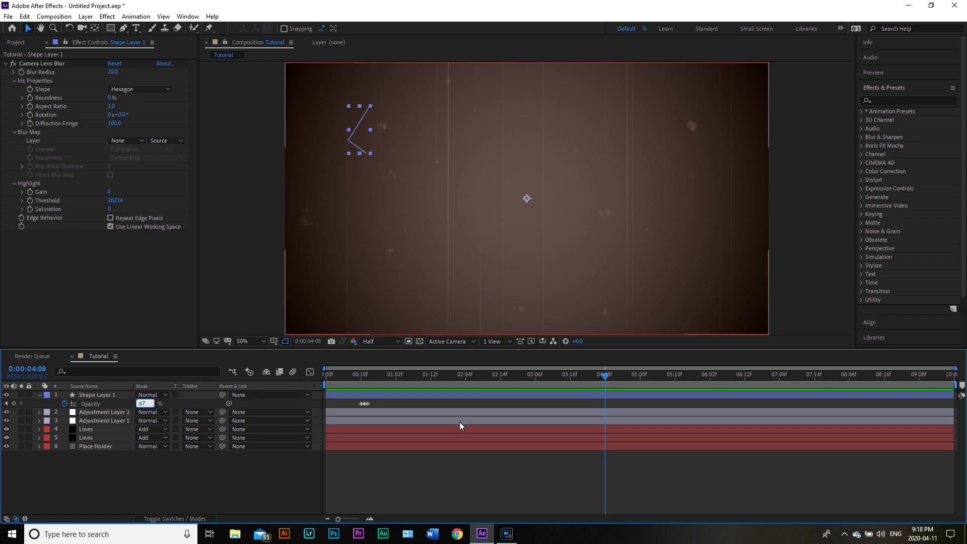
key("Return")
left_click_drag(605, 376, 608, 375)
left_click(140, 404)
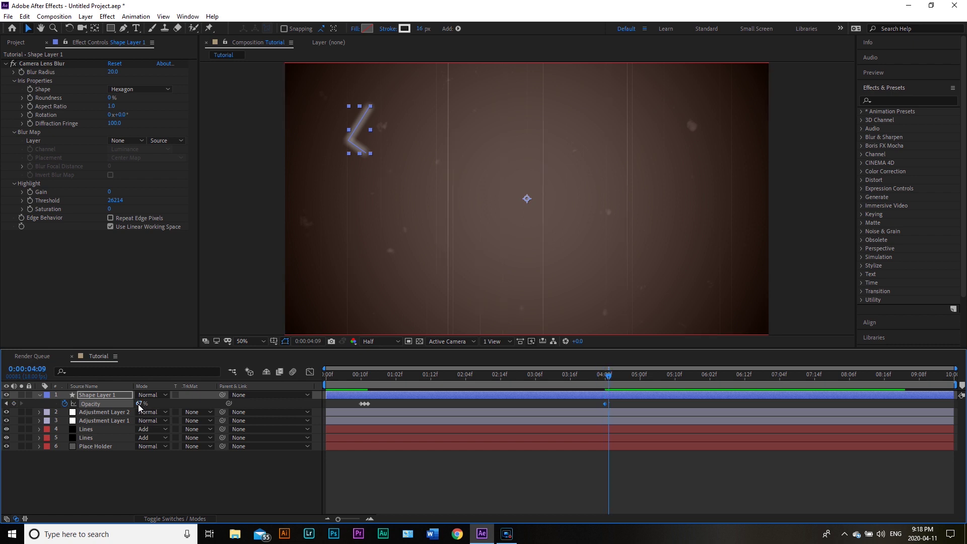
type("0")
key("Return")
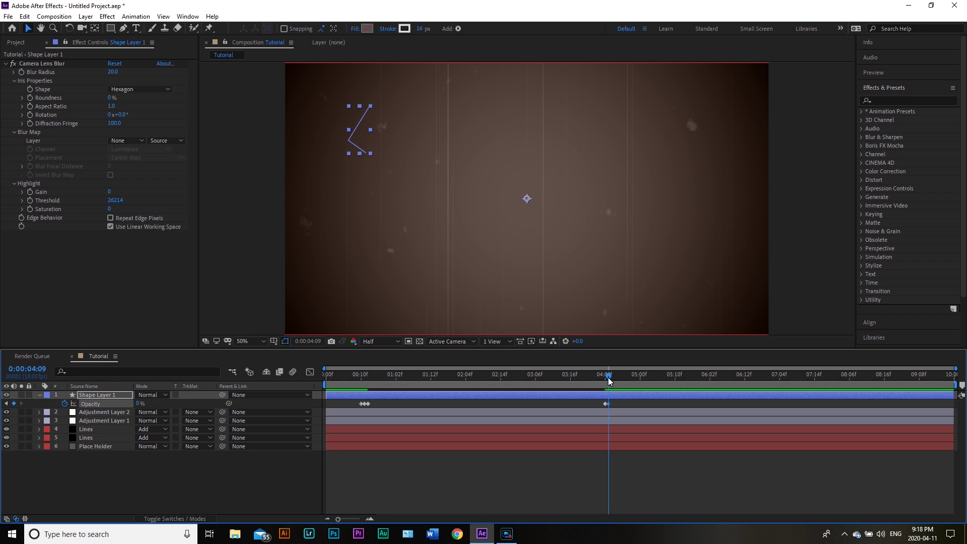
Preview the stretch between the two opacity flashes, starting from 0:00:00:12
left_click_drag(609, 379, 366, 393)
key("space")
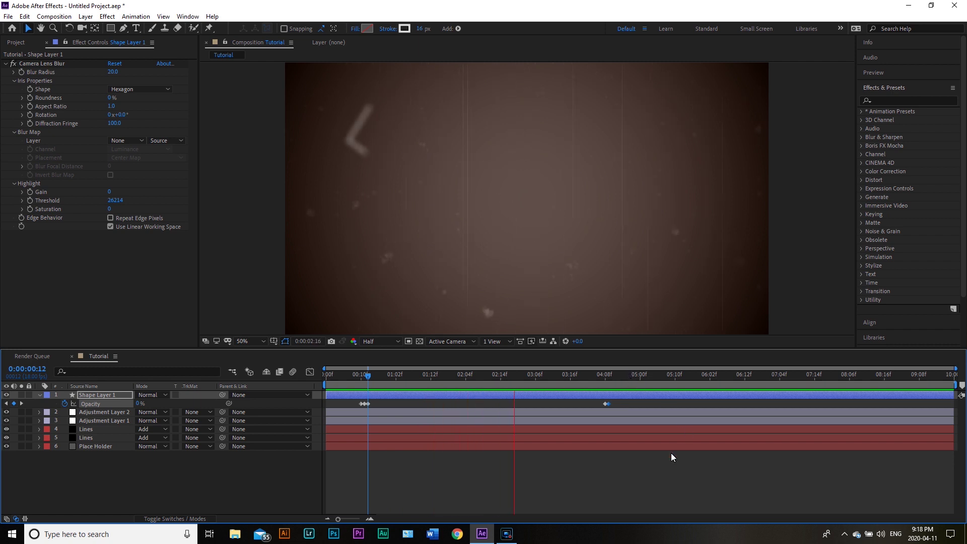
key("space")
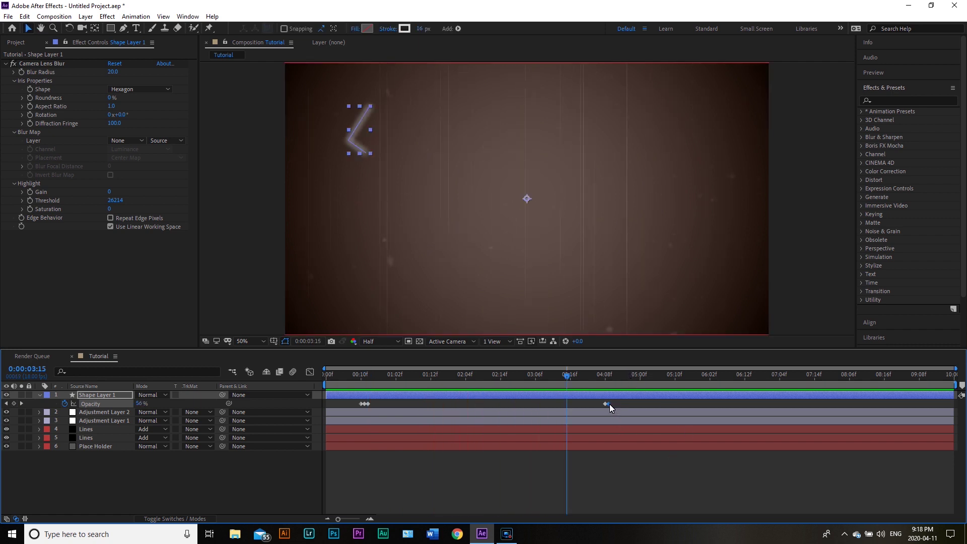
Move the second flash's 0% Opacity keyframe just before its 67% keyframe and add another 0% keyframe at 0:00:04:09
left_click_drag(608, 404, 602, 405)
left_click_drag(572, 376, 610, 384)
left_click_drag(139, 403, 3, 411)
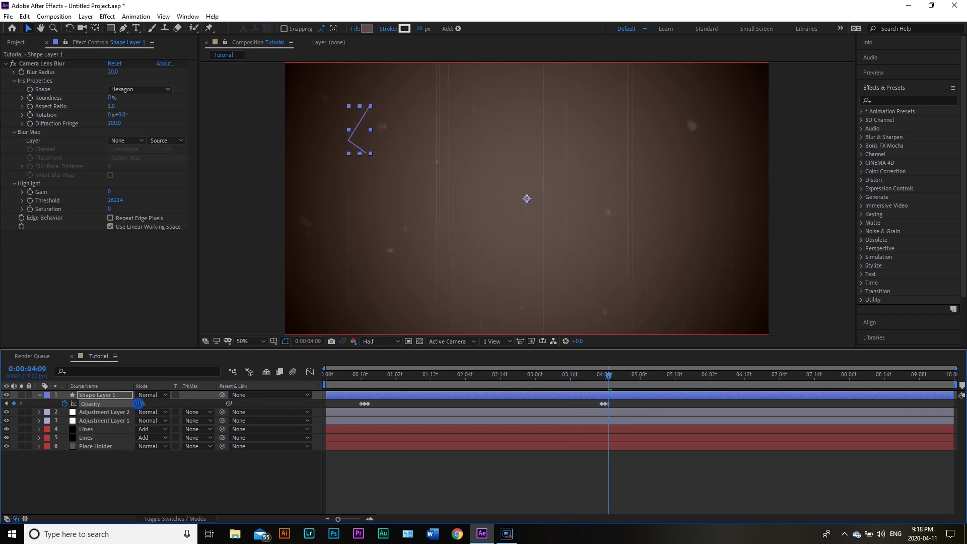
Preview the composition from the start with both opacity flashes and return the playhead to the first frame
left_click_drag(374, 385, 362, 390)
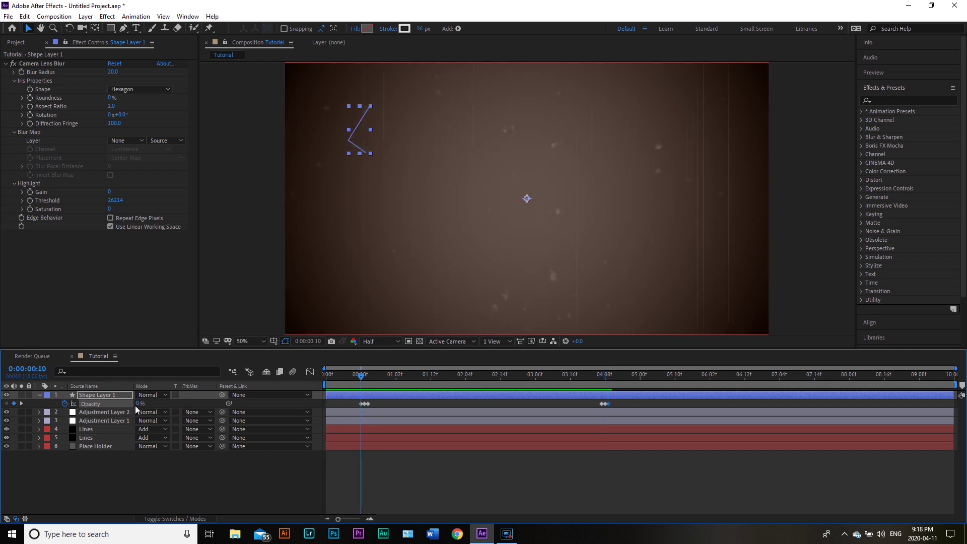
left_click_drag(367, 376, 309, 386)
left_click(524, 479)
key("space")
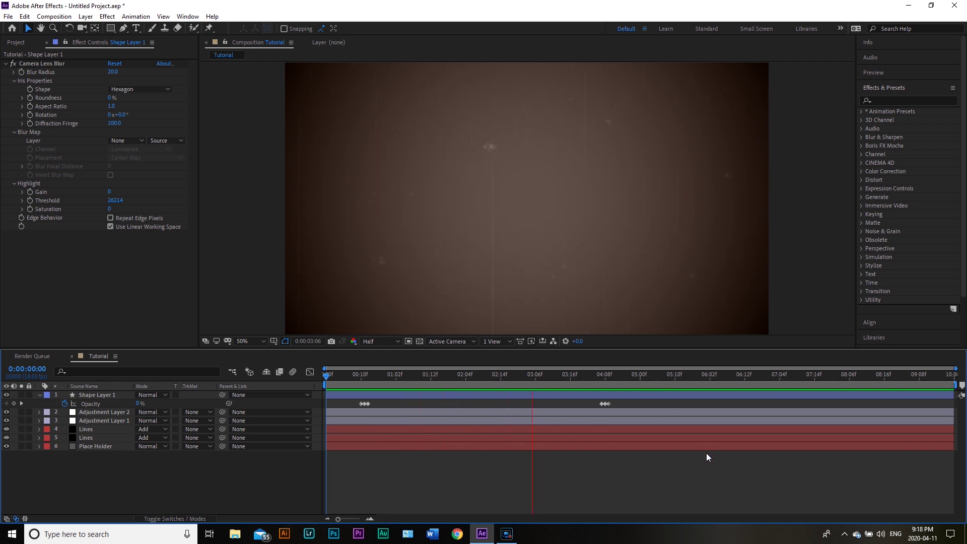
key("space")
left_click_drag(676, 378, 340, 403)
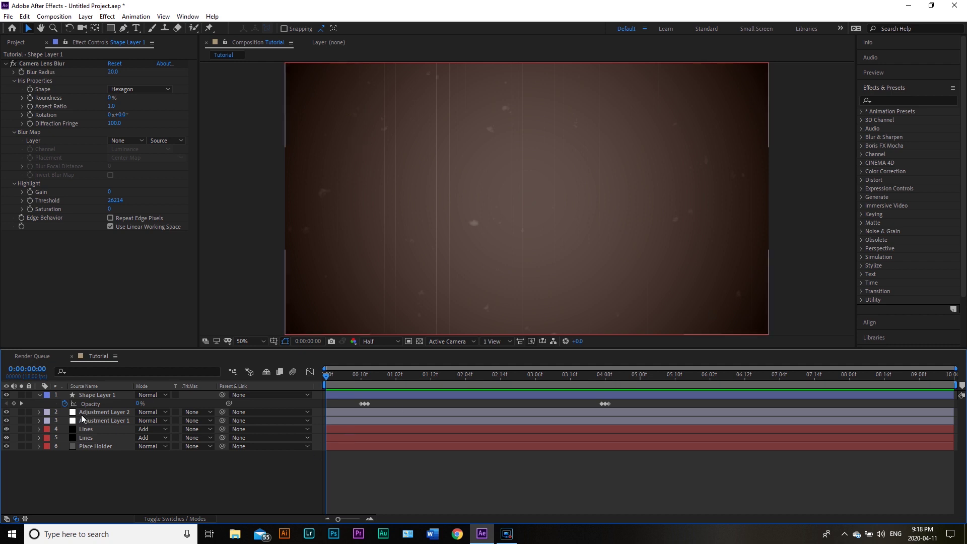
Reveal Shape Layer 1's Position property and add a starting keyframe for it at 0:00:00:11
left_click(100, 395)
key("p")
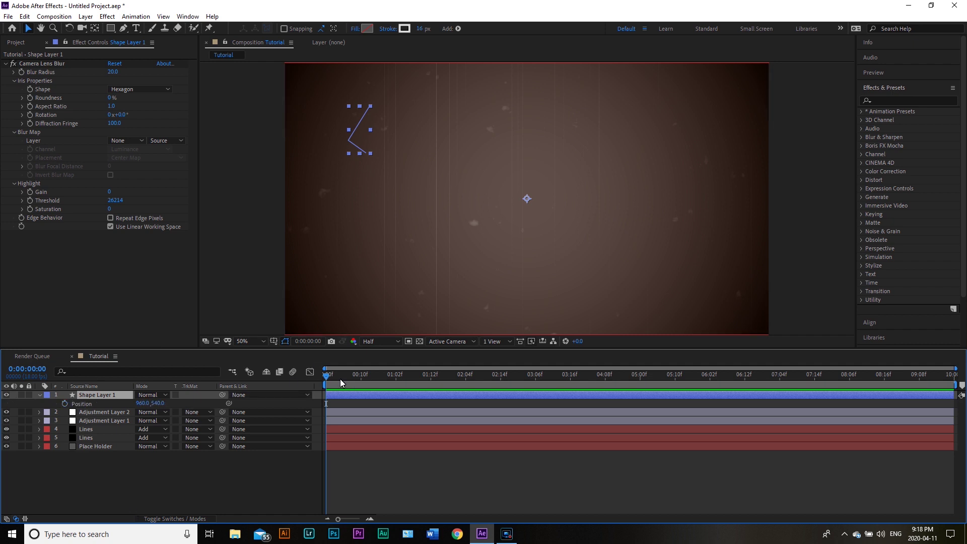
left_click_drag(326, 379, 365, 385)
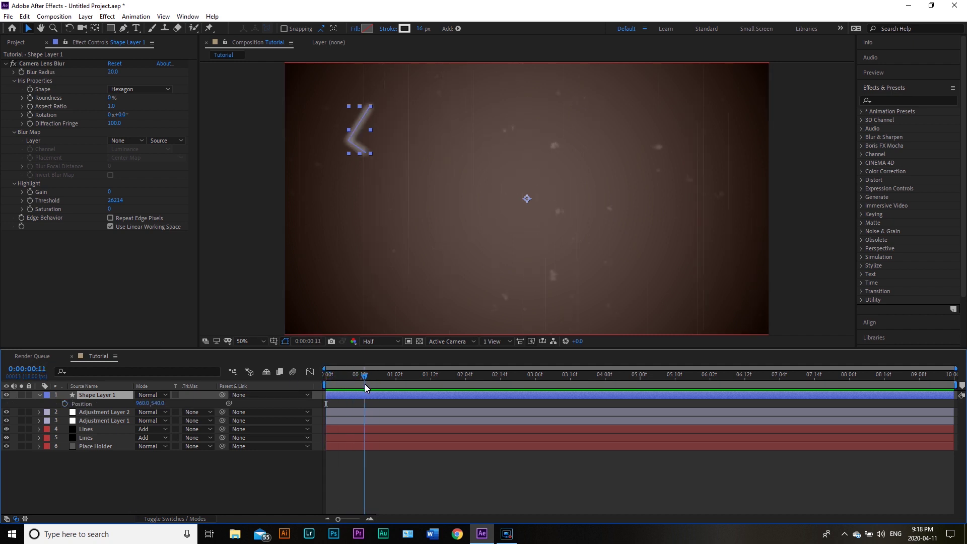
left_click(65, 404)
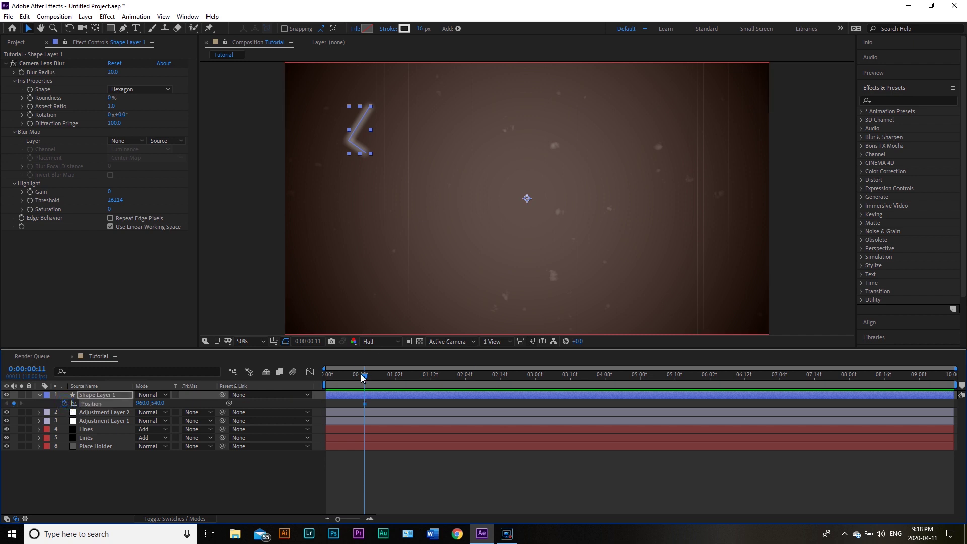
Keyframe Shape Layer 1's Position at 0:00:04:16 to 2004, 1119, down toward the frame's lower right
left_click_drag(364, 379, 704, 411)
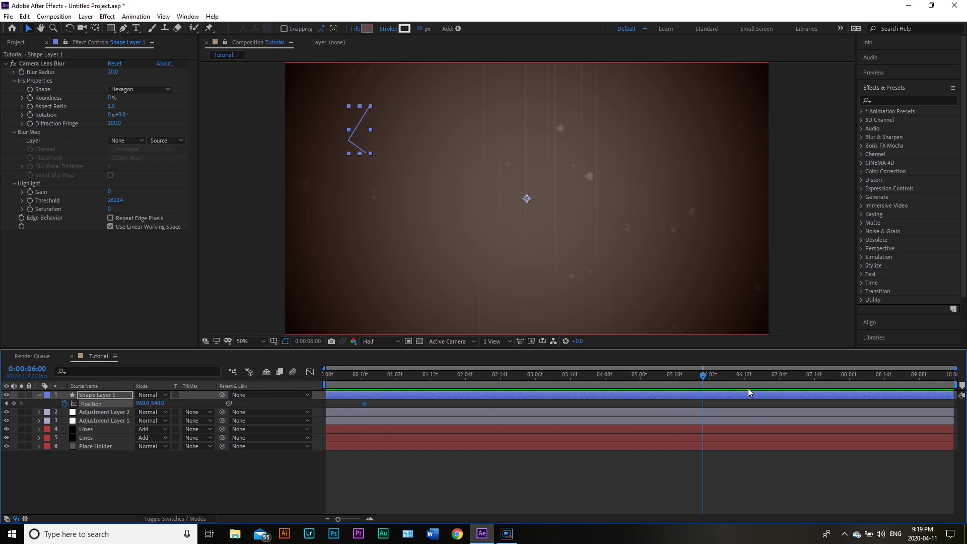
left_click_drag(700, 369, 631, 384)
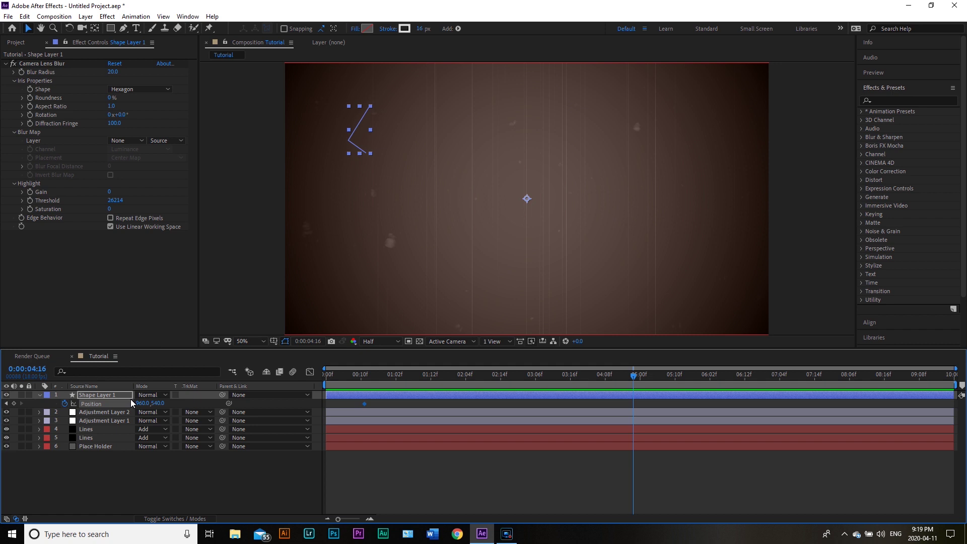
left_click_drag(141, 404, 712, 450)
left_click_drag(168, 403, 398, 475)
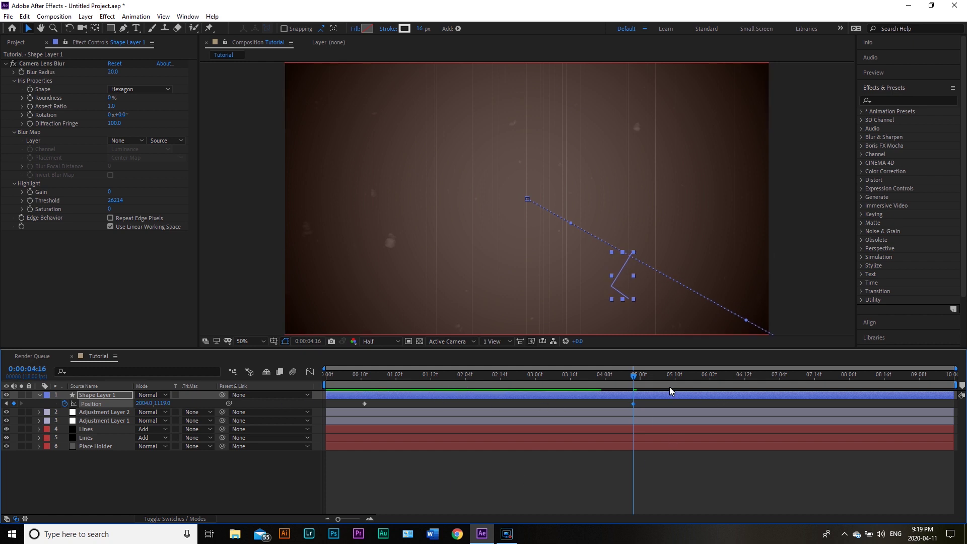
Preview the composition from the start with the moving scratch shape, return to the first frame and collapse Shape Layer 1's properties
left_click_drag(632, 376, 326, 376)
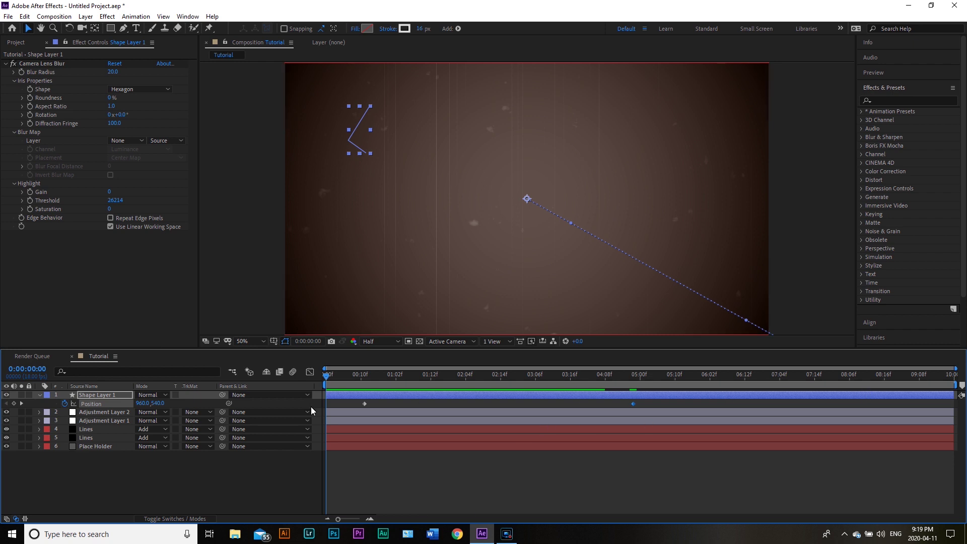
left_click(449, 489)
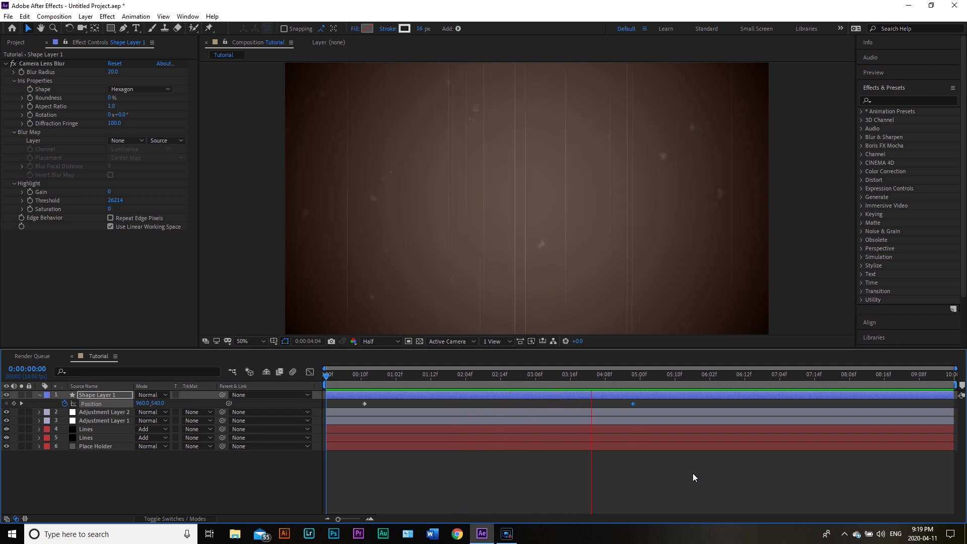
key("space")
left_click_drag(717, 378, 163, 406)
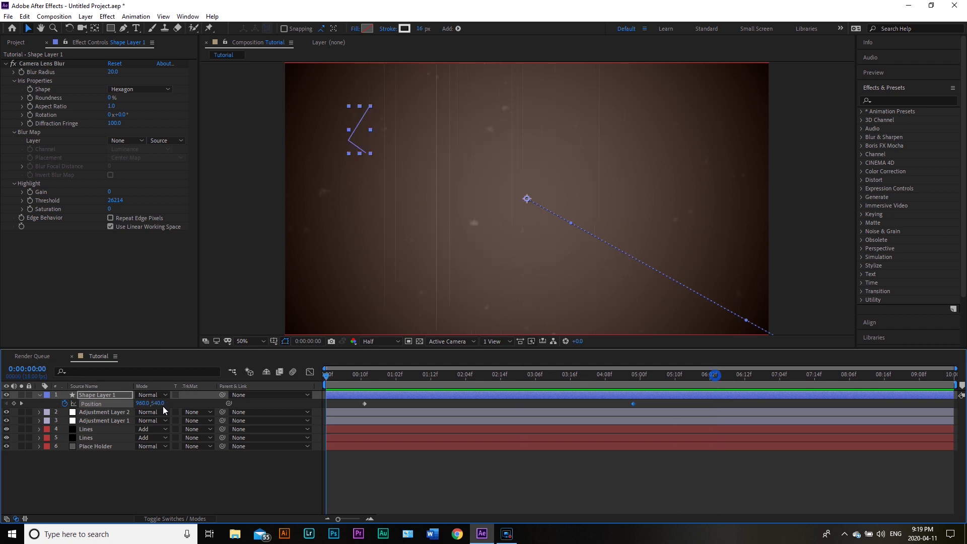
left_click(155, 479)
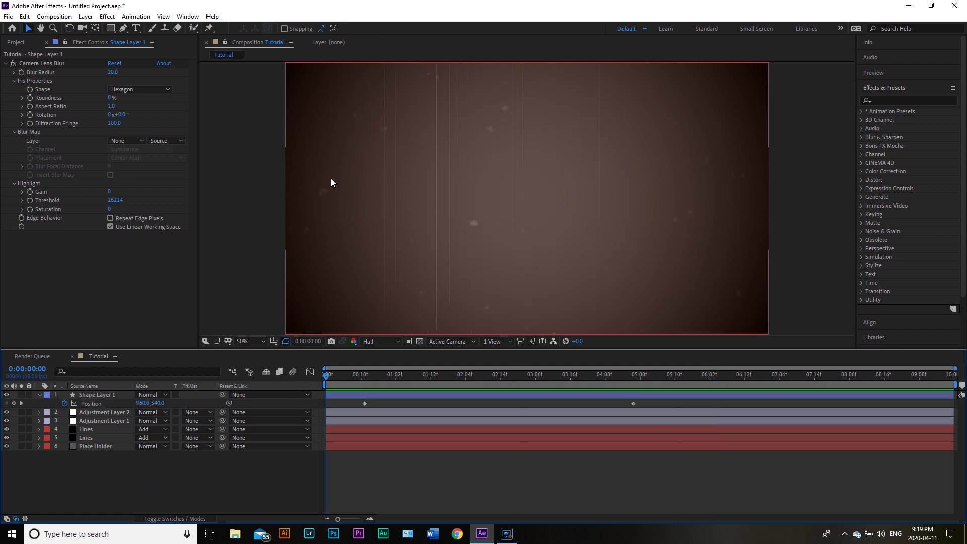
left_click(40, 395)
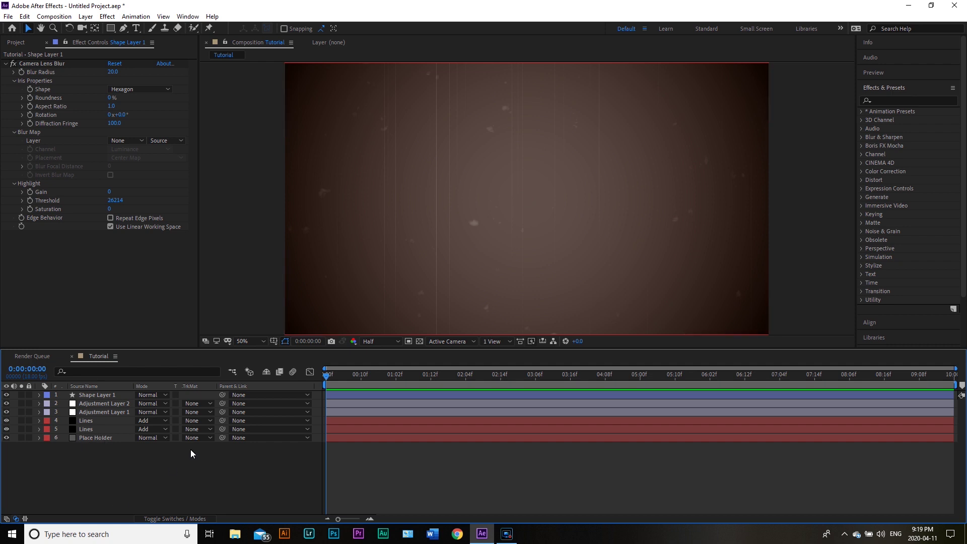
left_click(99, 440)
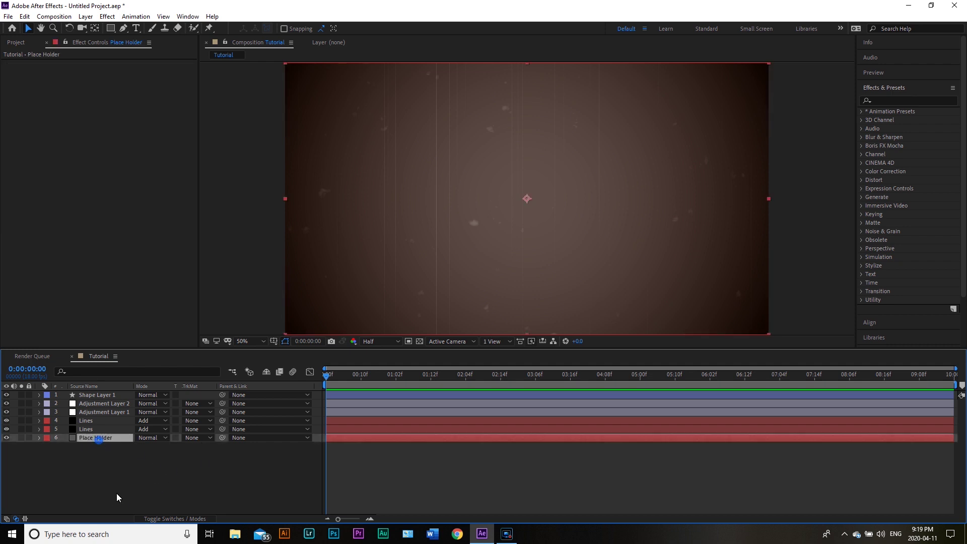
left_click(116, 492)
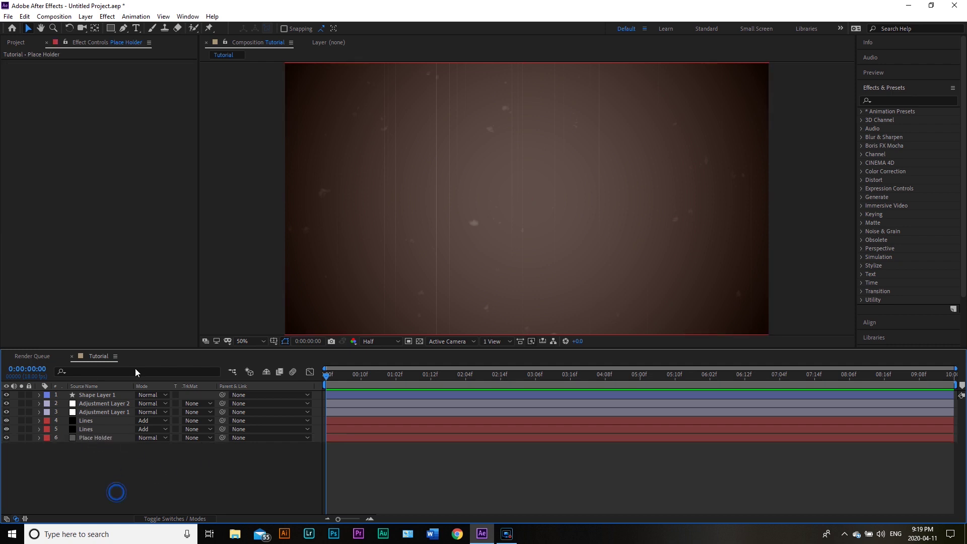
left_click(95, 439)
left_click(126, 465)
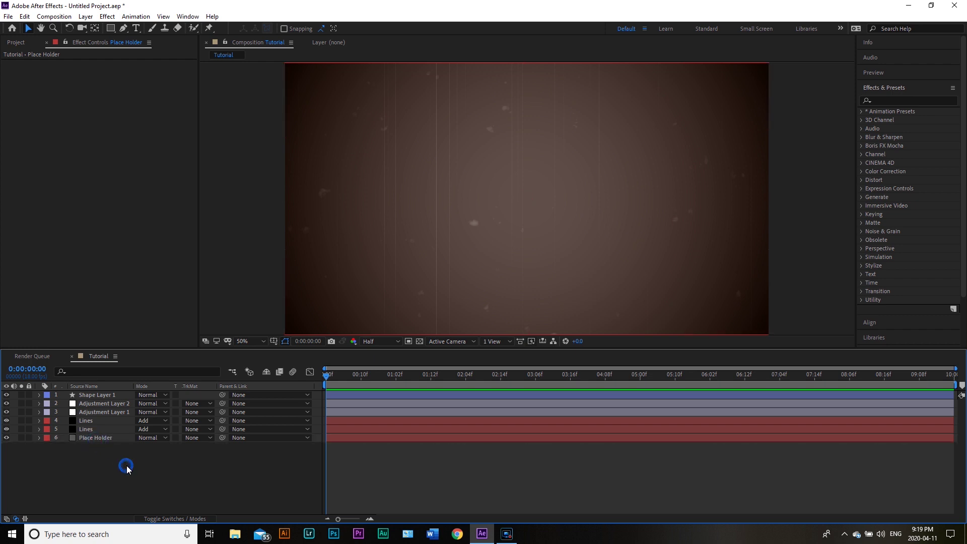
Add the DJI_0977.MOV clip to the composition beneath the Place Holder layer, and select the Place Holder layer
left_click(14, 45)
left_click_drag(14, 135, 28, 458)
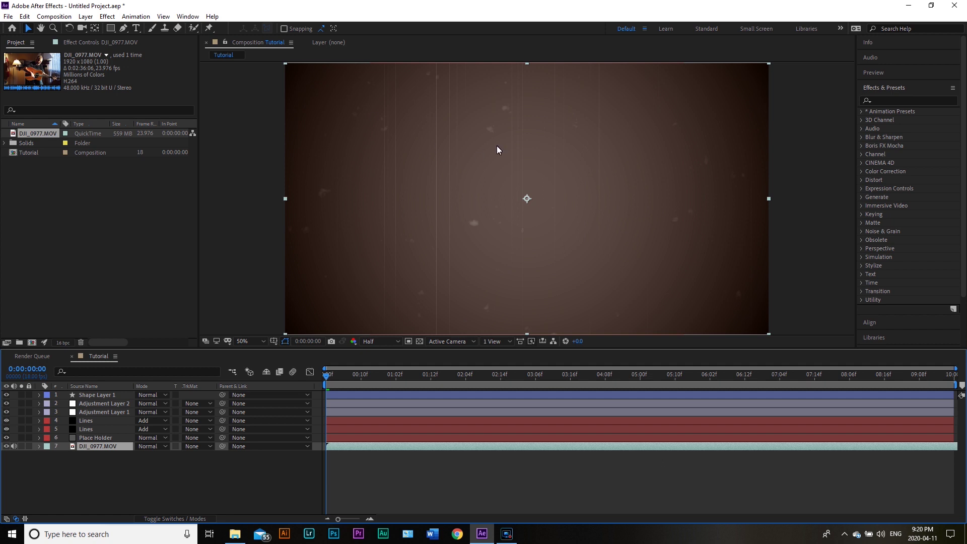
left_click(191, 469)
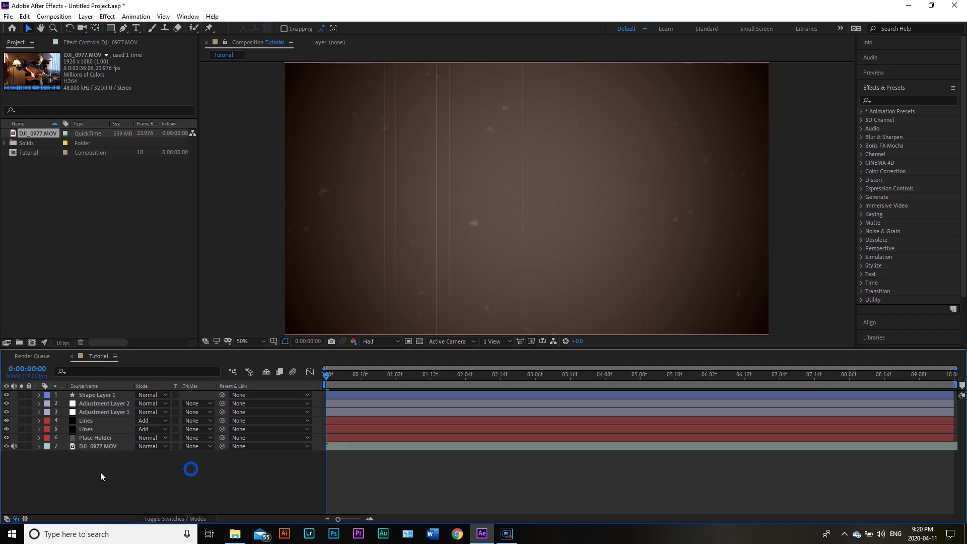
left_click(93, 439)
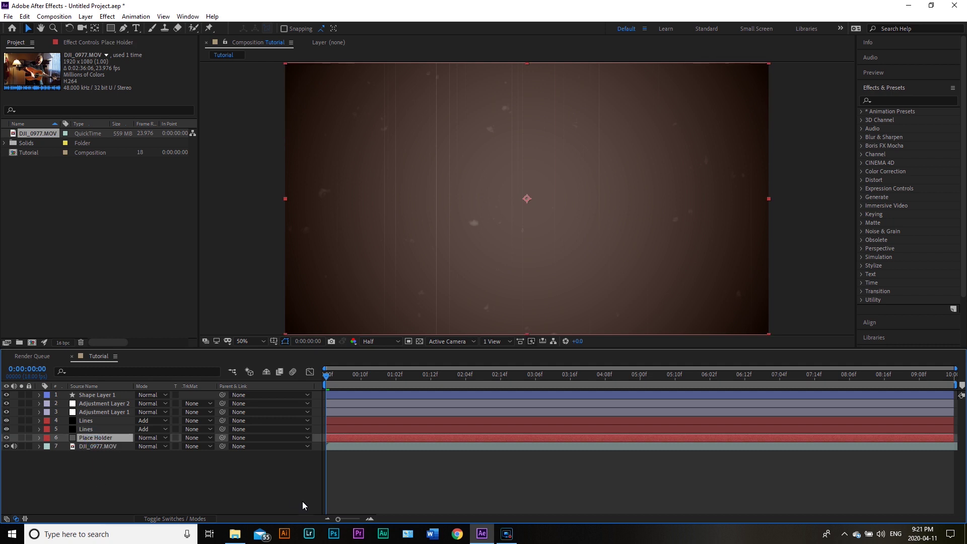
Delete the Place Holder layer and mute the audio of the DJI_0977.MOV layer
left_click(114, 458)
left_click(101, 437)
key("Delete")
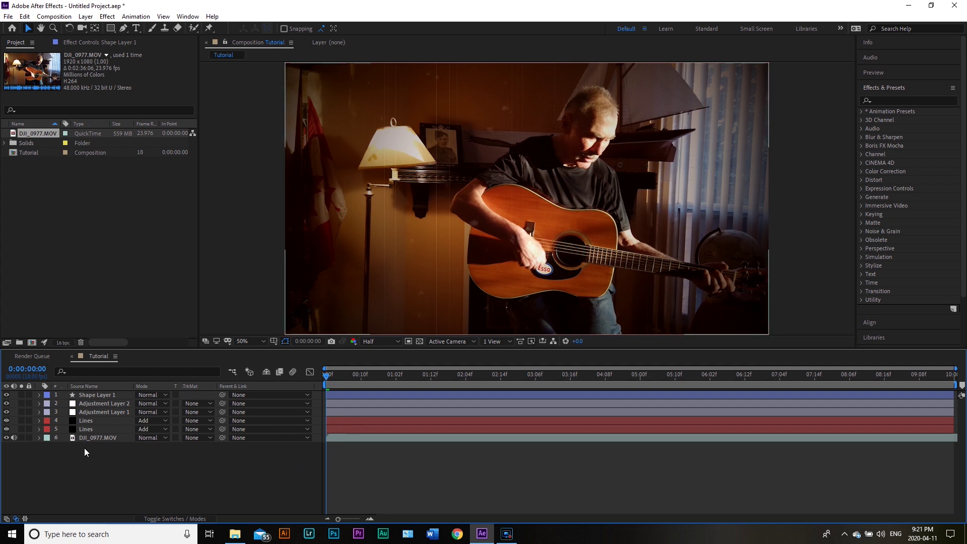
left_click(15, 437)
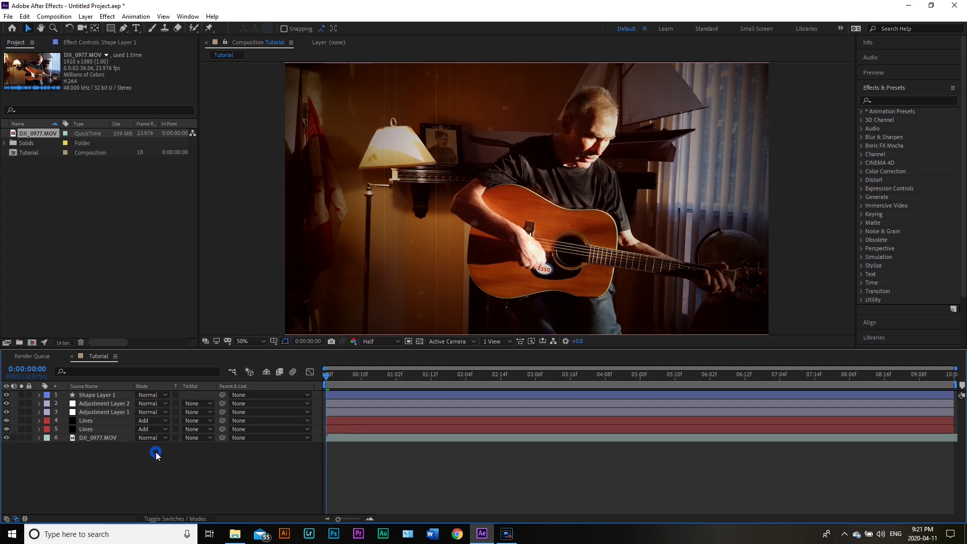
Preview the old-film overlay over the video clip and return to the first frame
key("space")
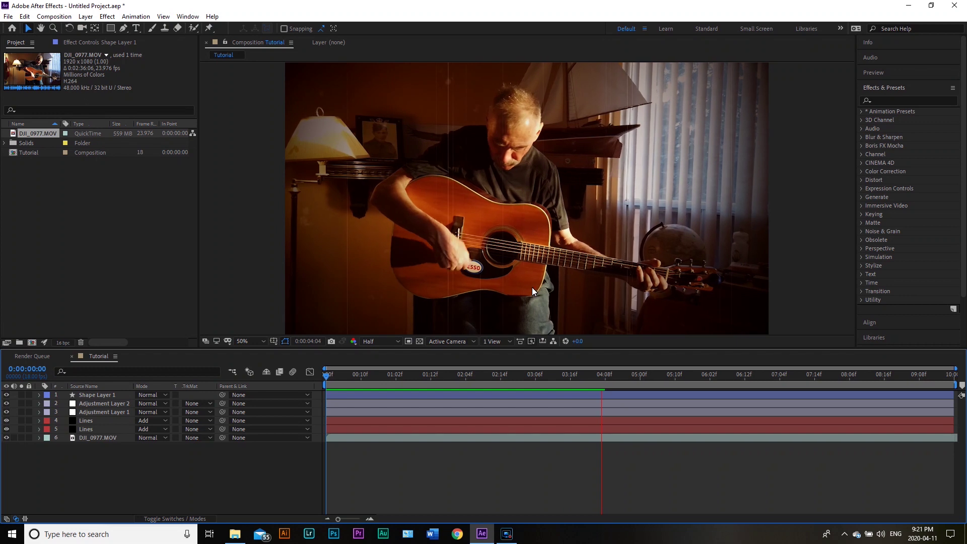
key("space")
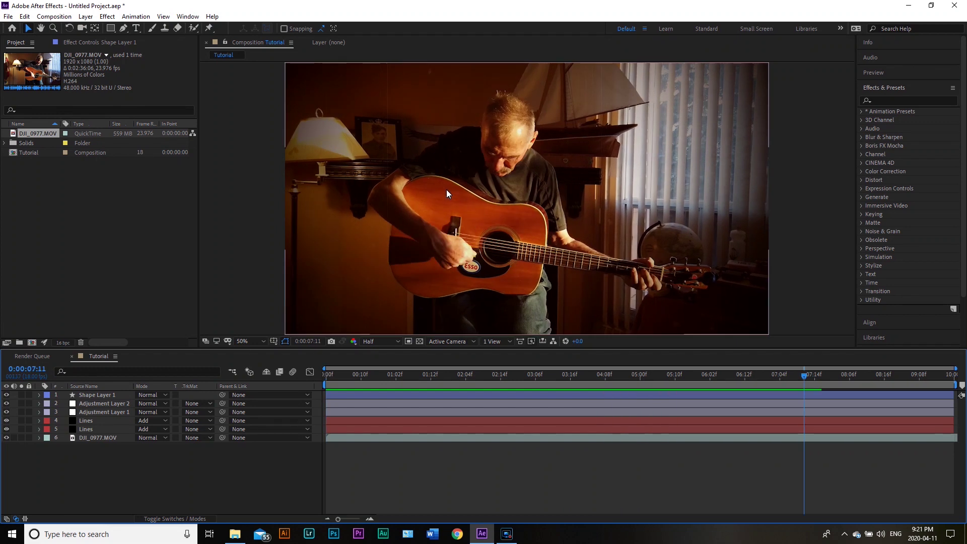
left_click_drag(803, 375, 309, 388)
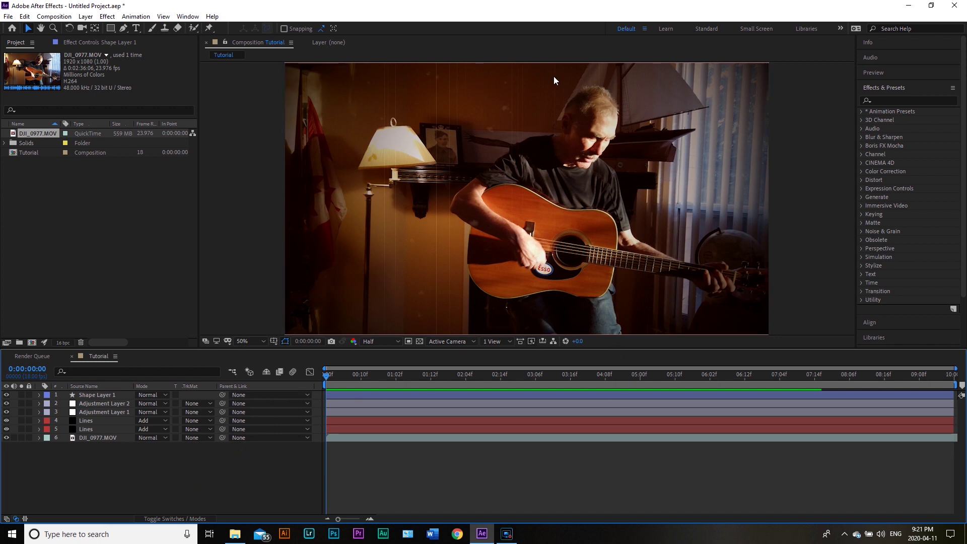
Add a new adjustment layer above all other layers and apply the Noise effect to it
right_click(120, 467)
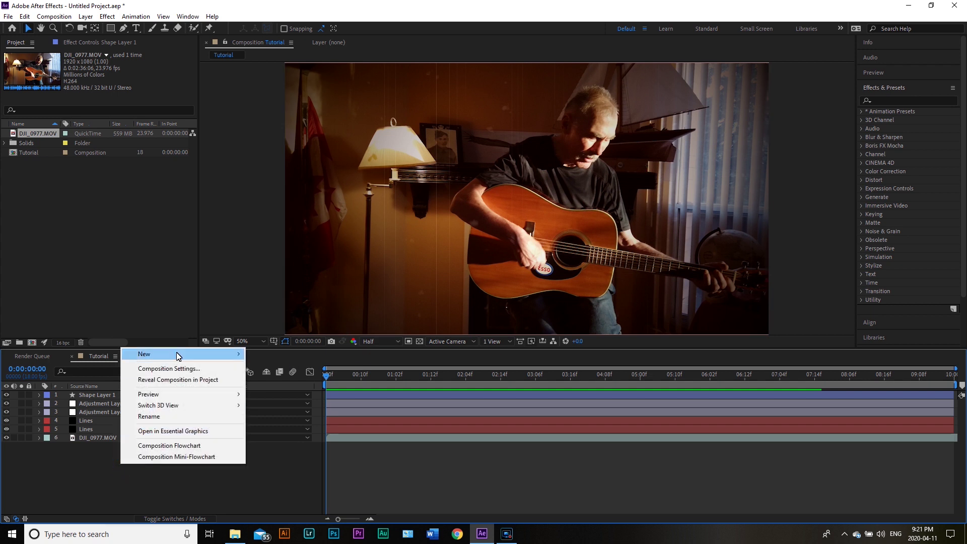
mouse_move(194, 356)
left_click(276, 435)
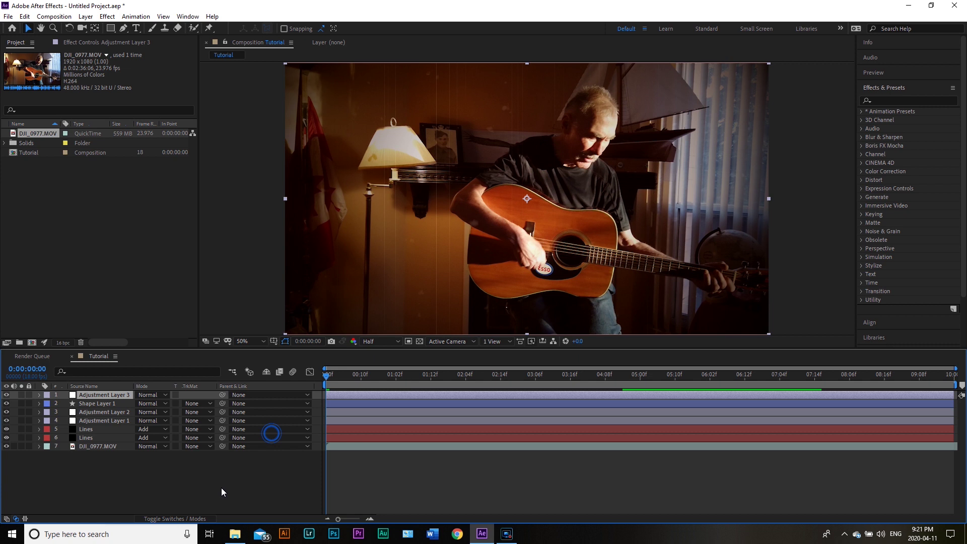
left_click(95, 396)
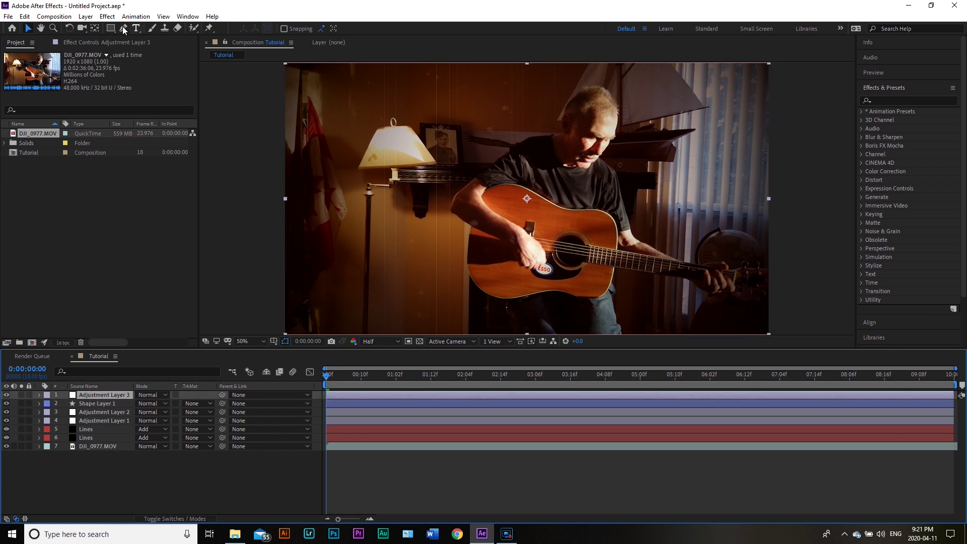
left_click(107, 16)
mouse_move(134, 209)
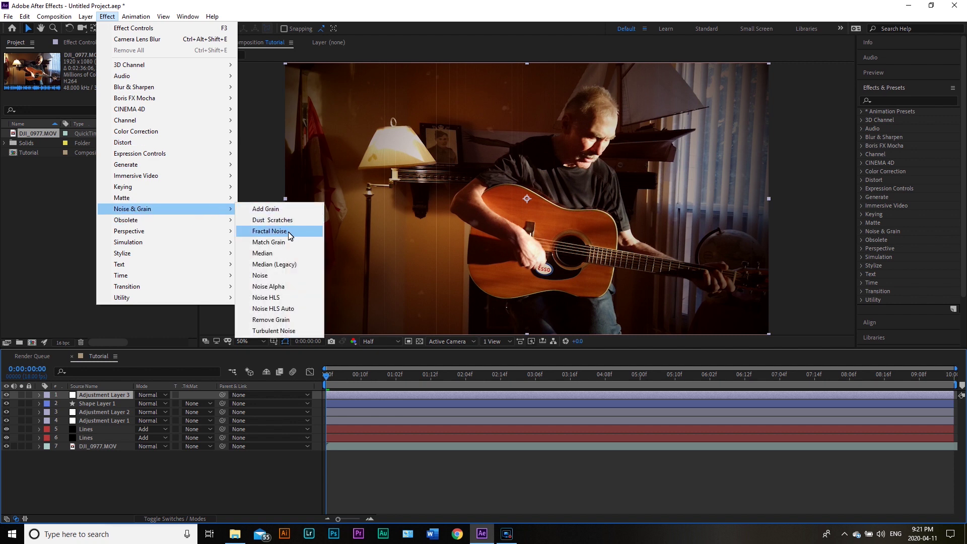
left_click(287, 275)
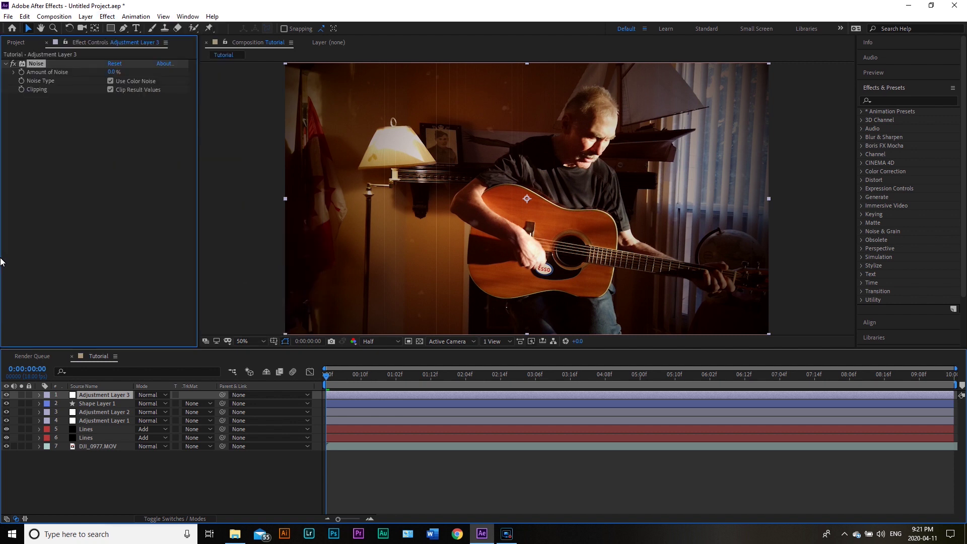
Set the Amount of Noise on Adjustment Layer 3 to 25% and preview the grain over the clip
left_click_drag(111, 72, 131, 72)
key("ctrl+z")
key("ctrl+shift+z")
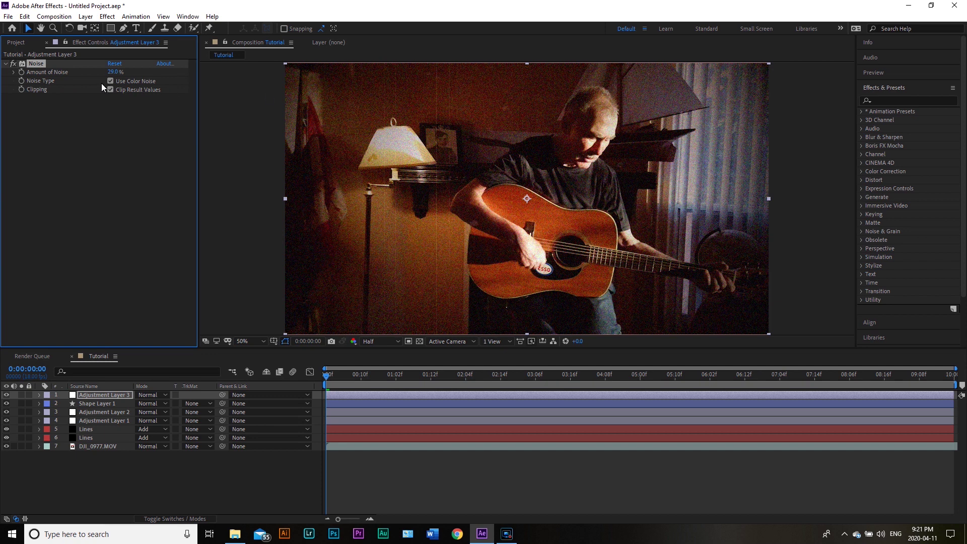
left_click(116, 71)
left_click(294, 485)
key("space")
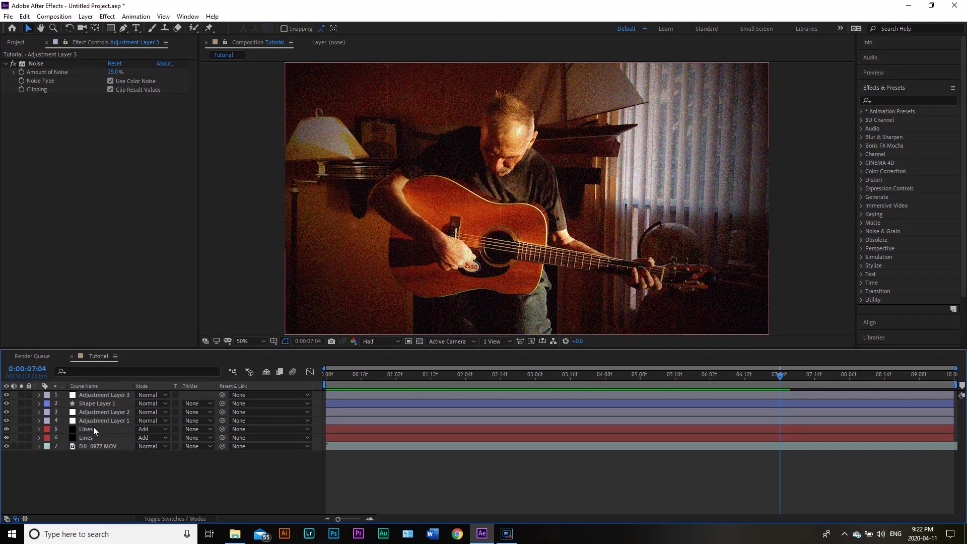
Set the CC Vignette Amount on Adjustment Layer 1 to 331
left_click(104, 411)
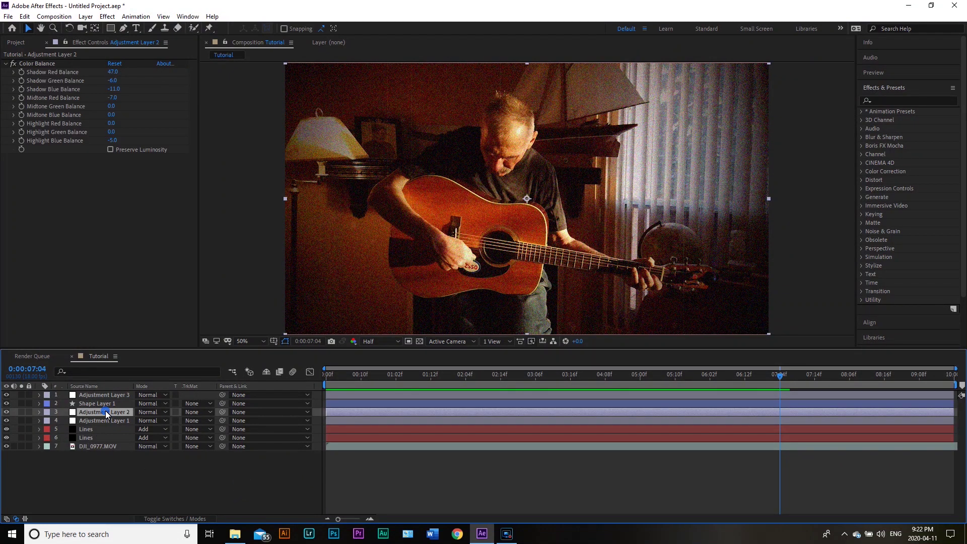
left_click(106, 421)
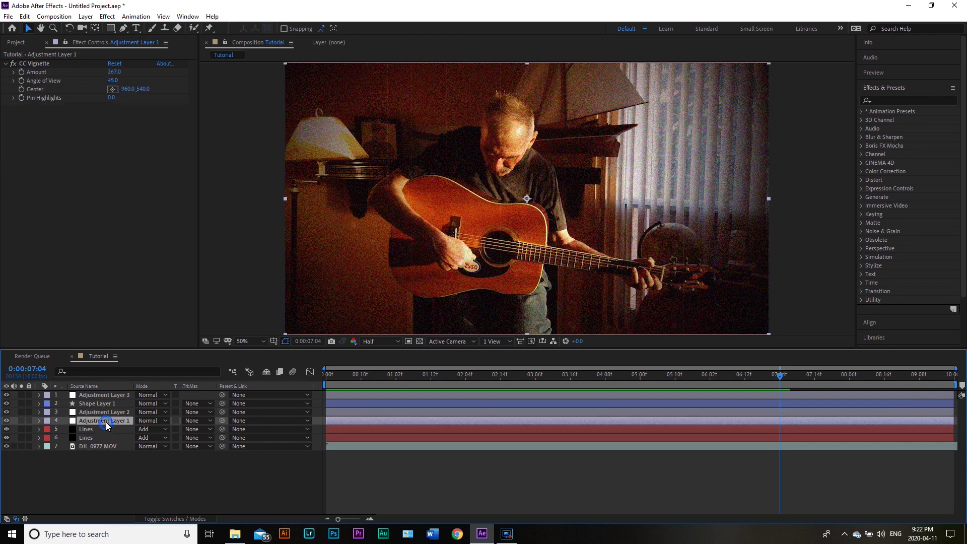
left_click_drag(115, 70, 159, 84)
Preview the composition from the first frame with the stronger vignette, and deselect all layers
left_click(779, 364)
key("Home")
key("space")
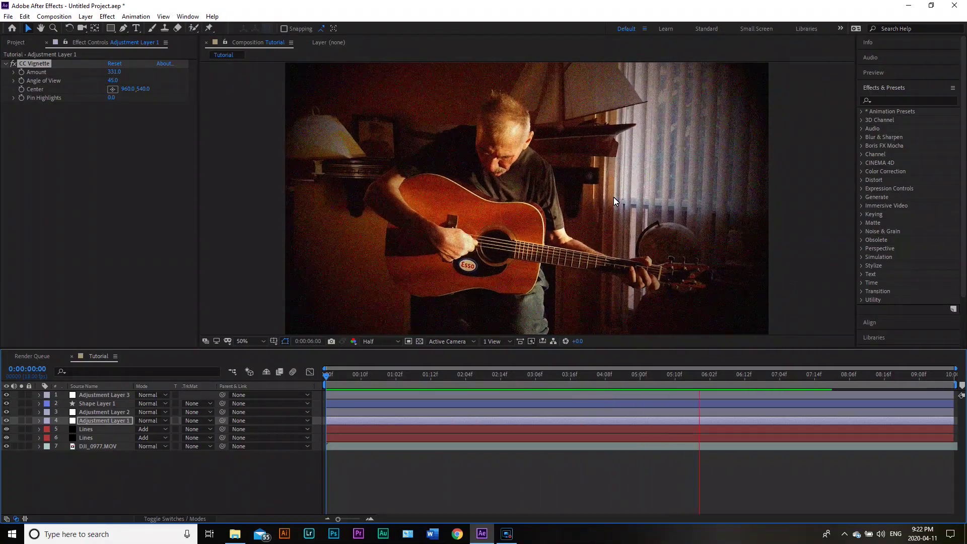
key("space")
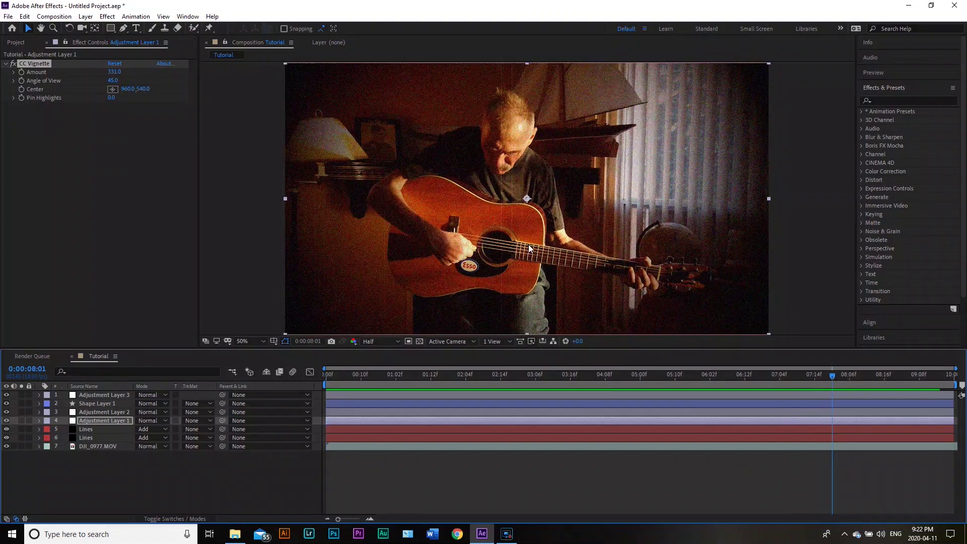
left_click(208, 487)
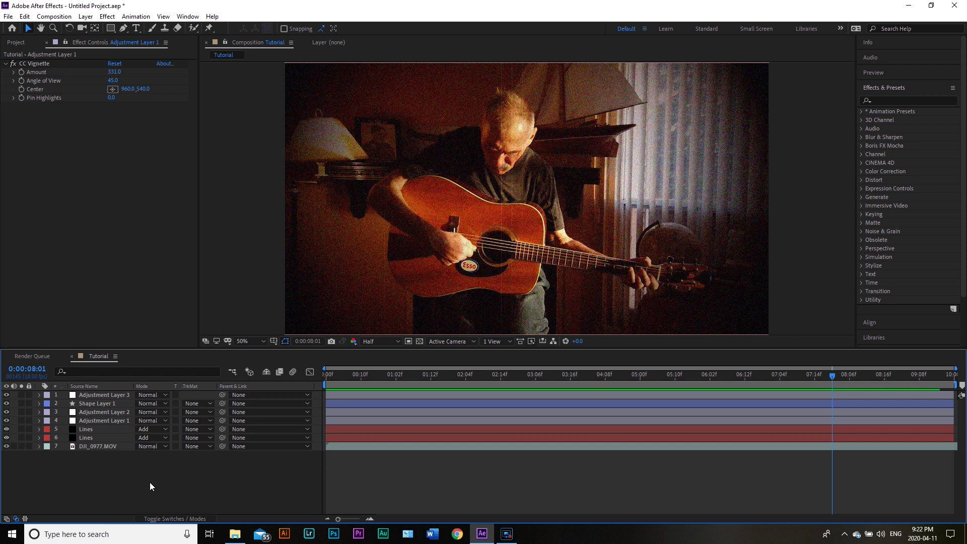
Replace the DJI_0977.MOV layer with a new 1920 x 1080 gray solid, color 858585, placed beneath all other layers
left_click(107, 446)
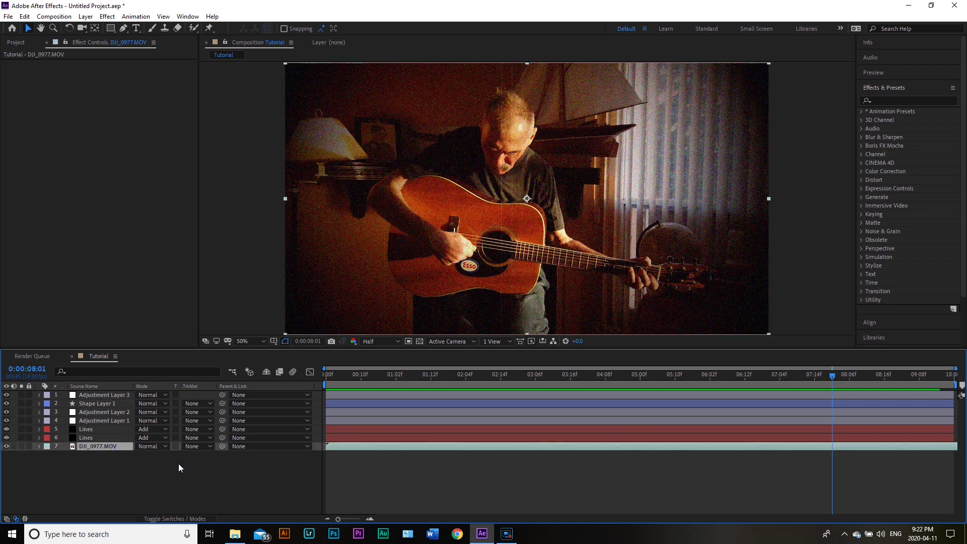
key("Delete")
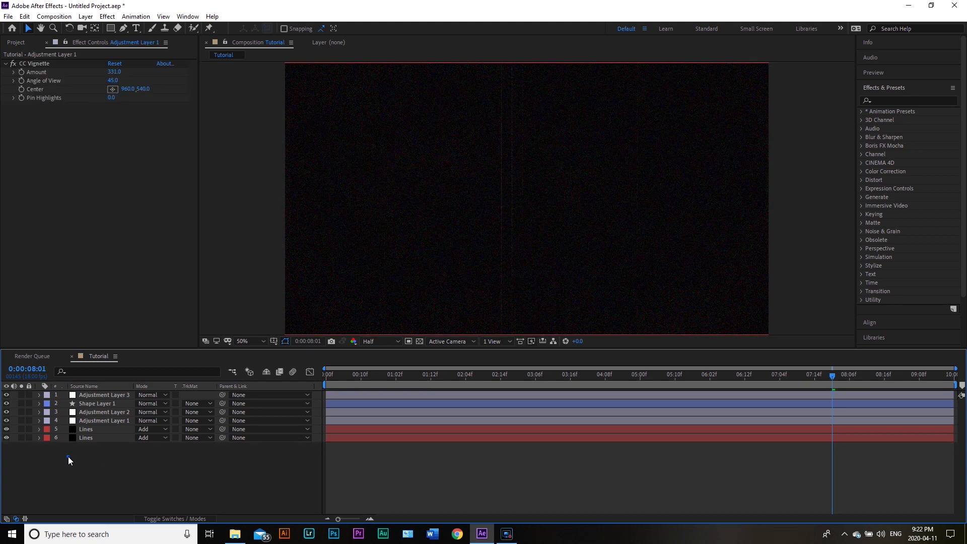
right_click(69, 457)
left_click(111, 347)
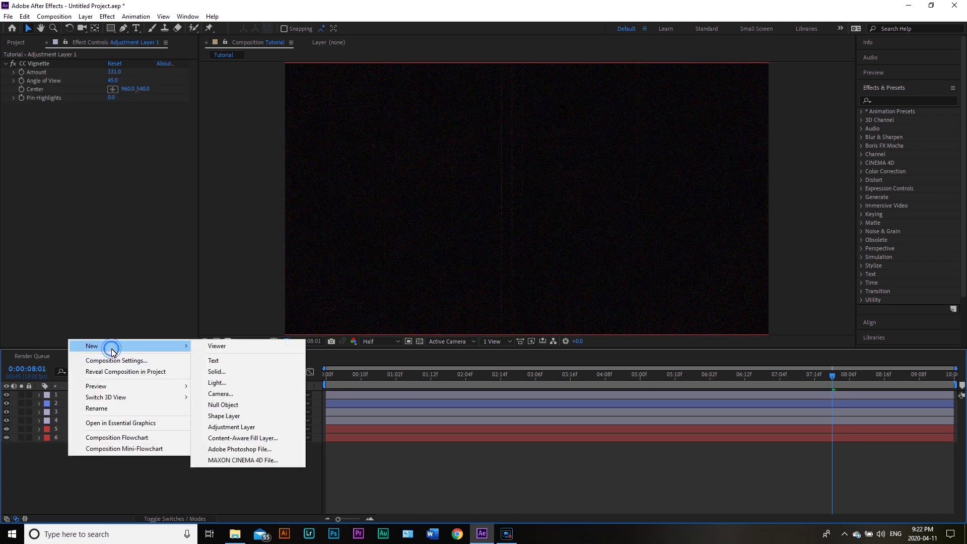
left_click(251, 373)
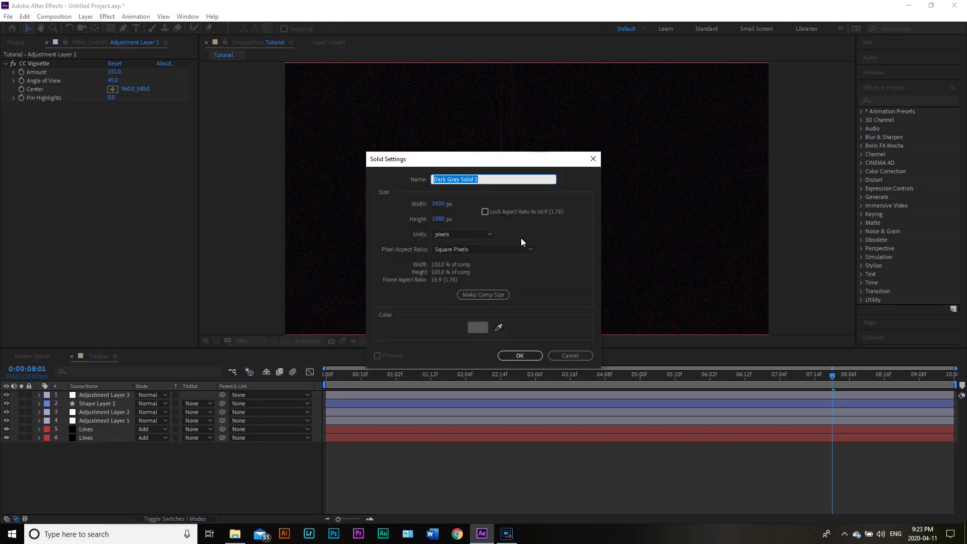
left_click(482, 330)
left_click(361, 265)
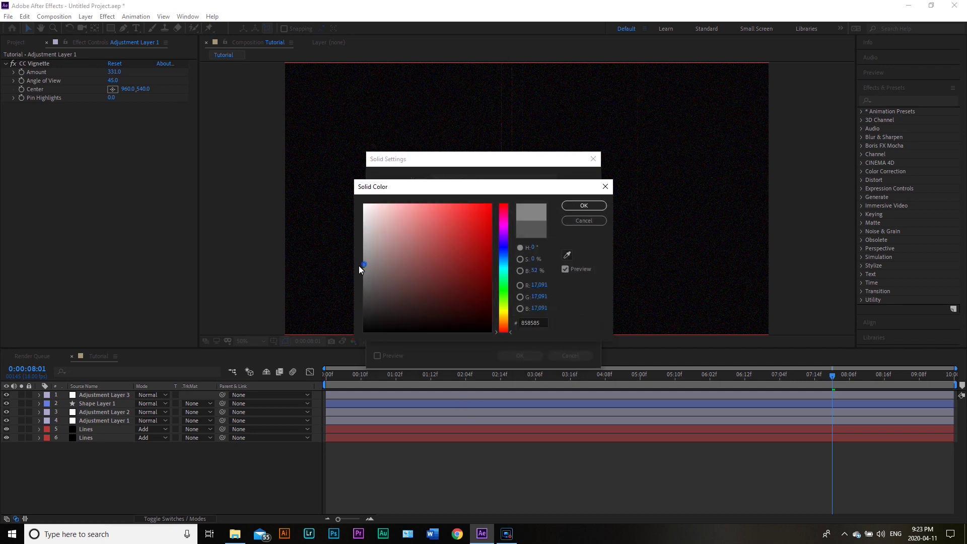
left_click(571, 206)
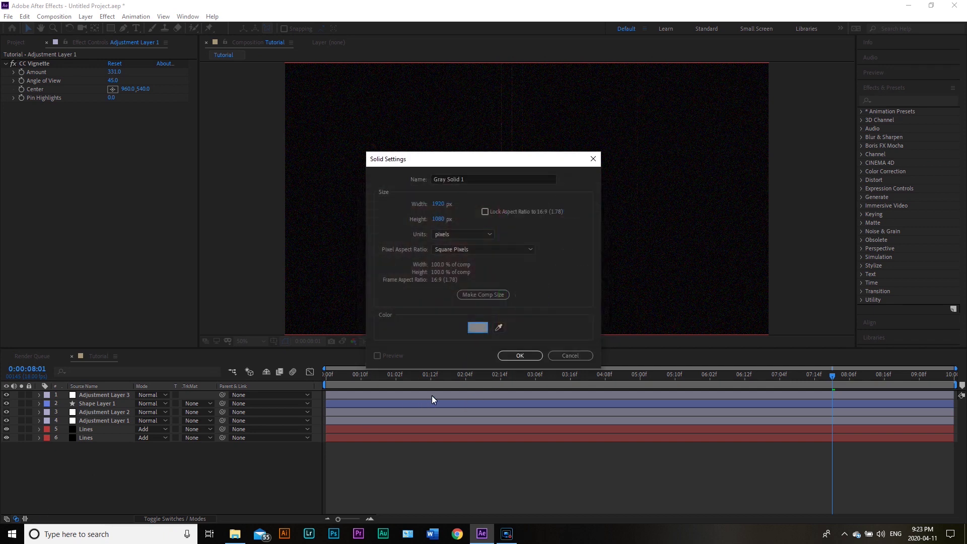
left_click(502, 358)
left_click_drag(90, 393, 91, 455)
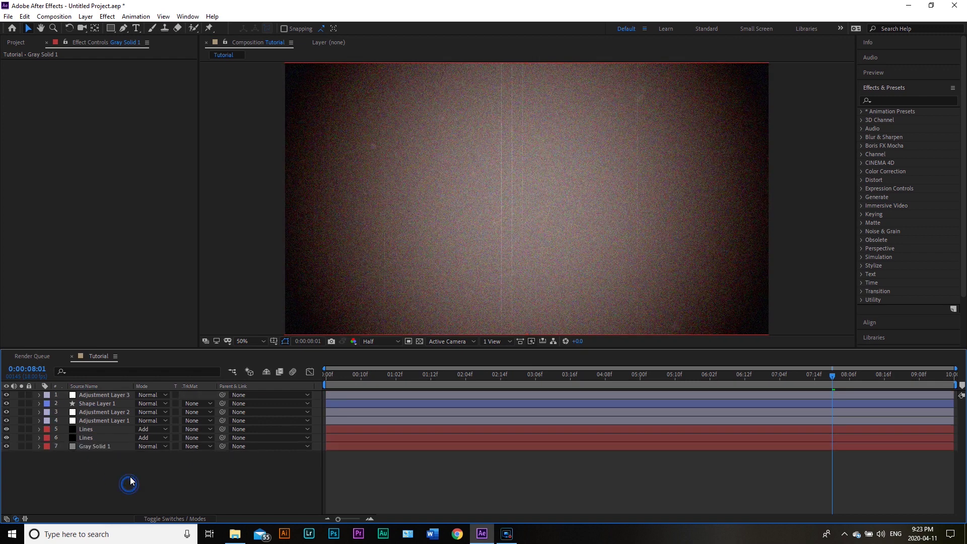
Preview the overlay against the gray solid, return to the first frame and leave all layers deselected
key("space")
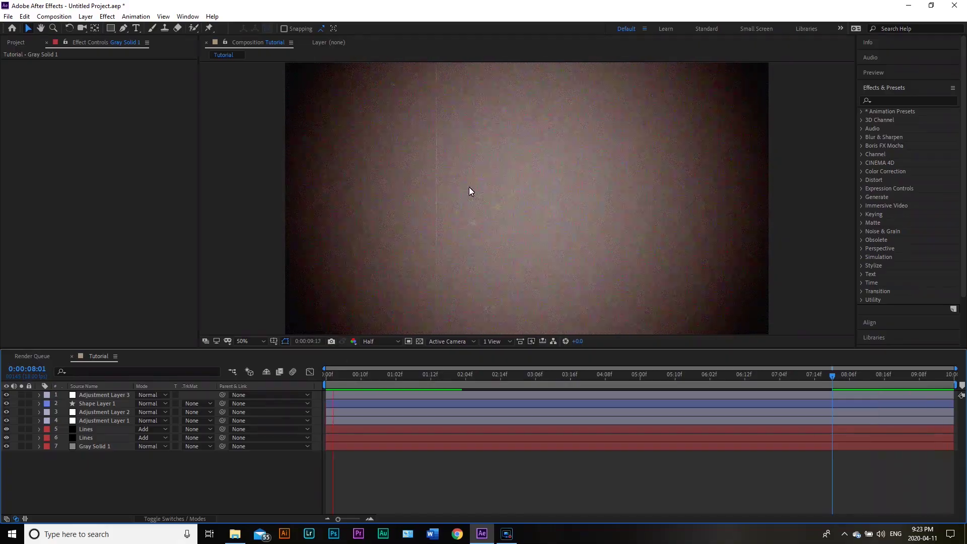
left_click(161, 438)
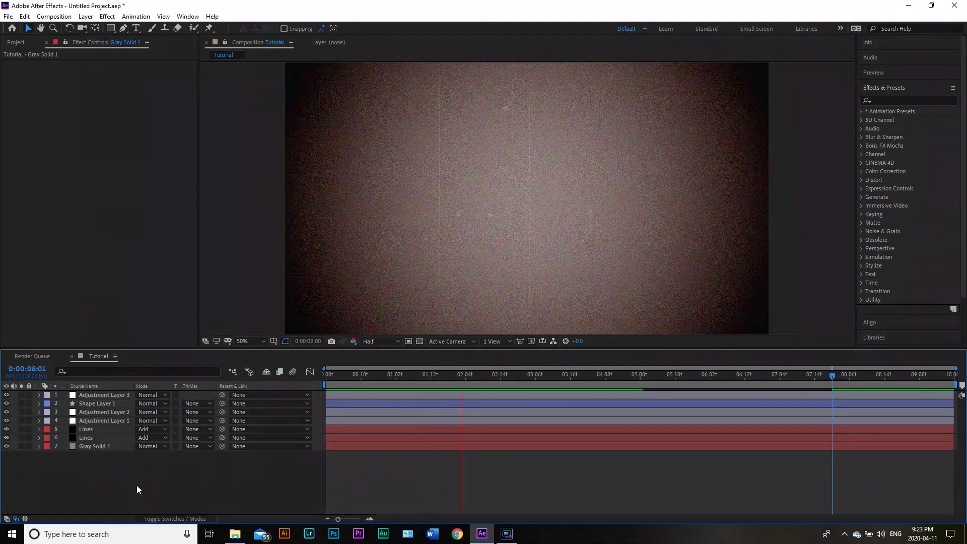
left_click(466, 374)
left_click(652, 386)
key("Home")
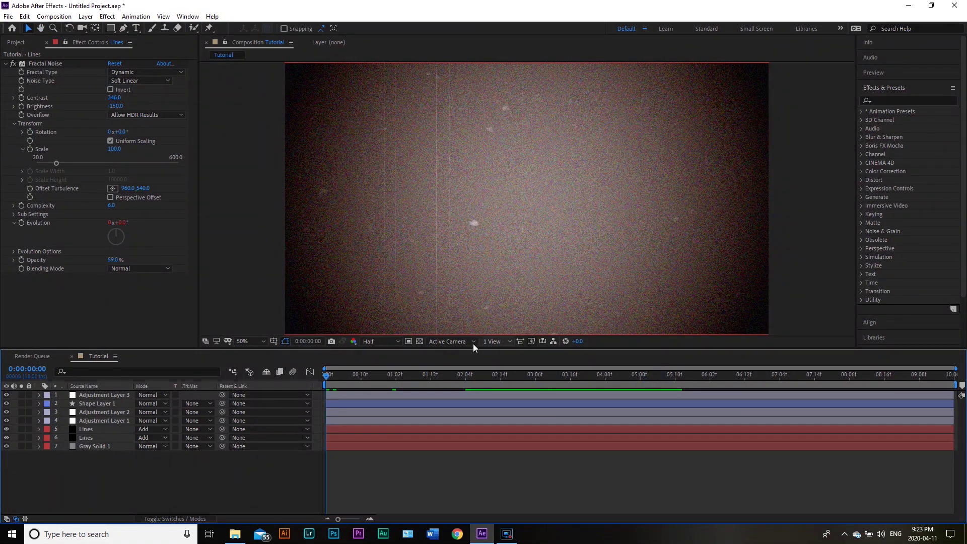
left_click(98, 445)
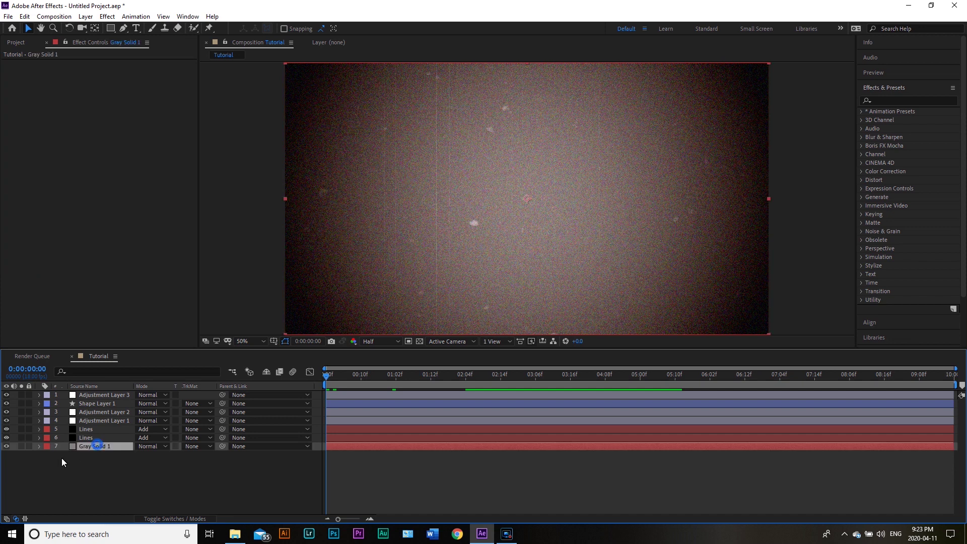
left_click(221, 464)
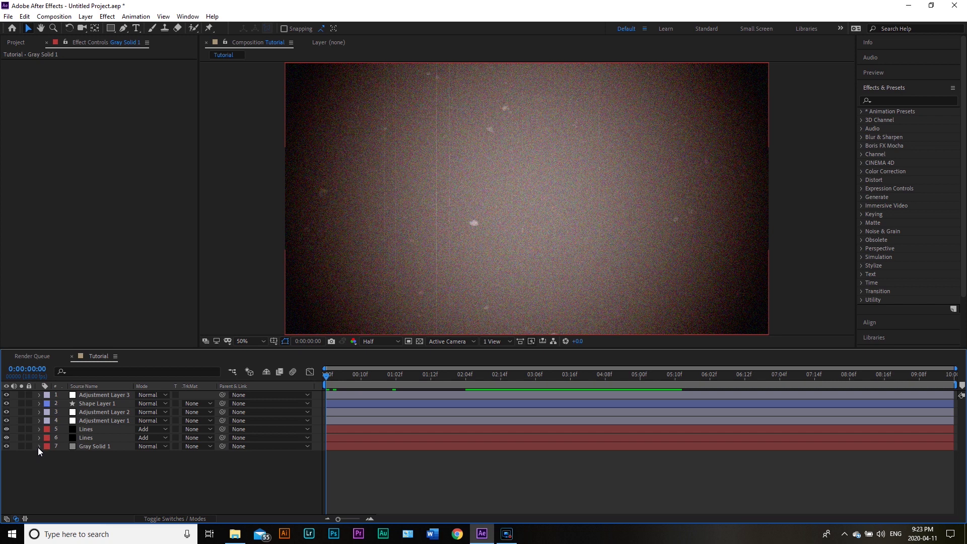
Select the Tutorial composition in the project and export it to the Adobe Media Encoder queue
left_click(14, 43)
left_click(44, 259)
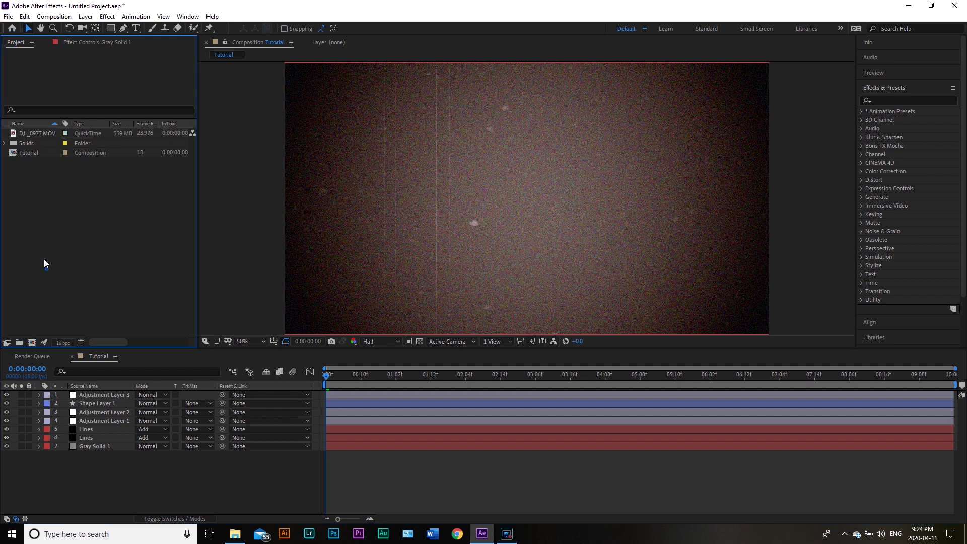
left_click(30, 153)
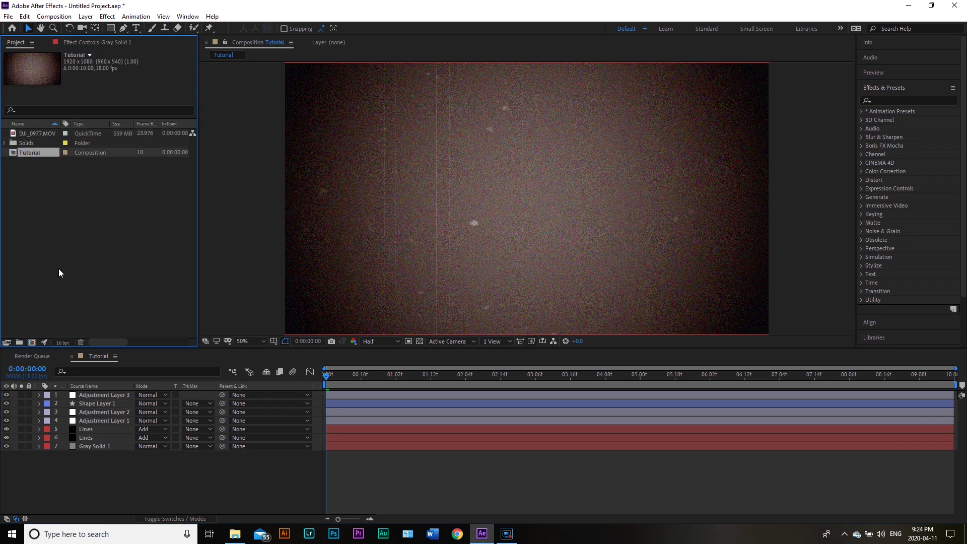
left_click(9, 17)
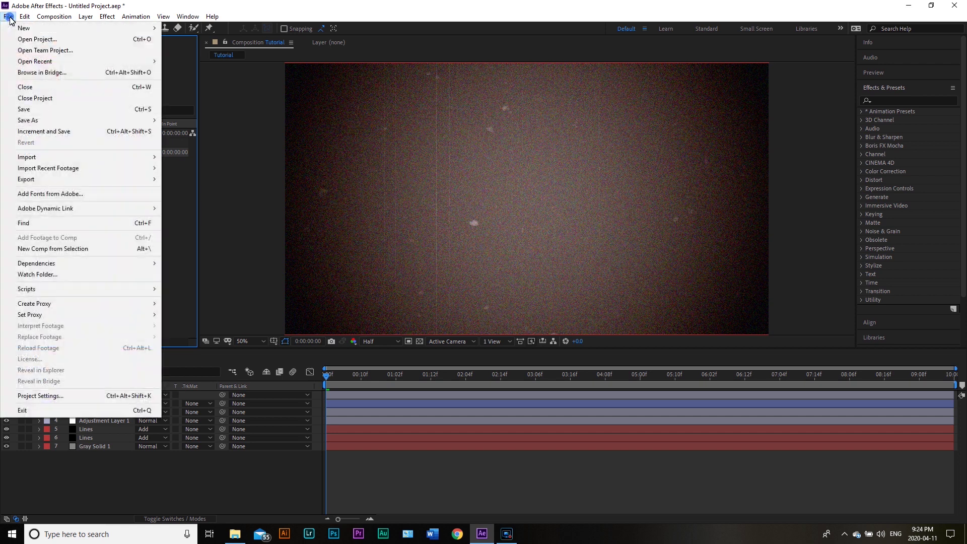
mouse_move(39, 180)
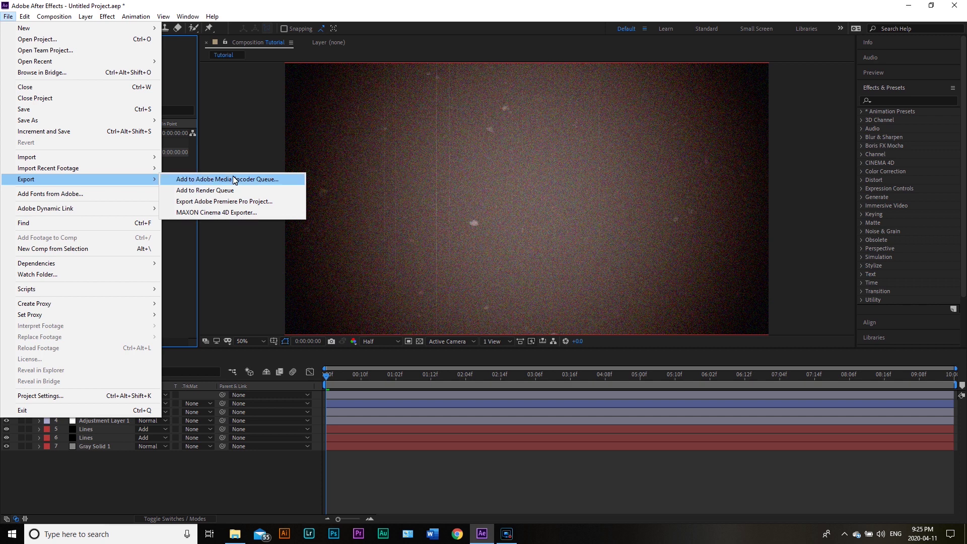
left_click(208, 477)
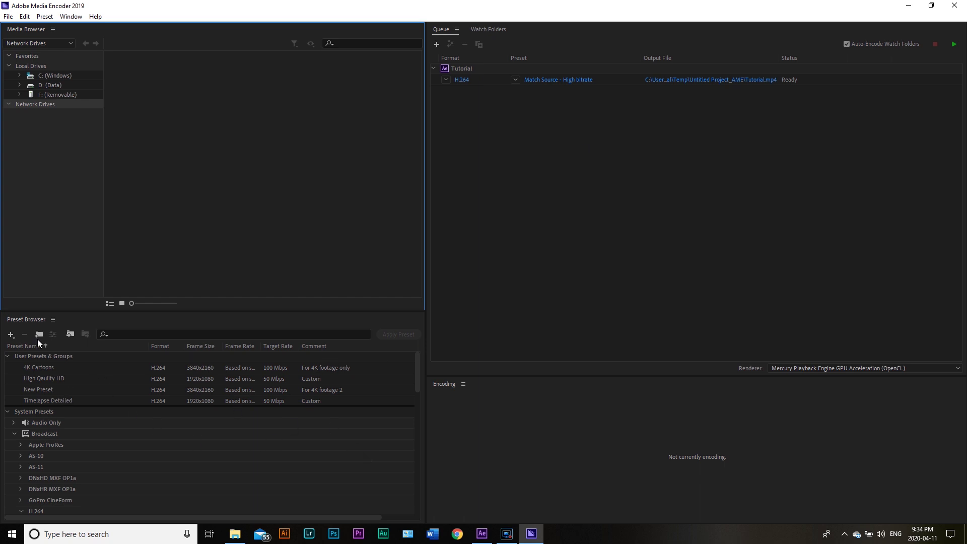
Create a new encoding preset in H.264 format based on the YouTube 1080p Full HD preset
left_click(10, 335)
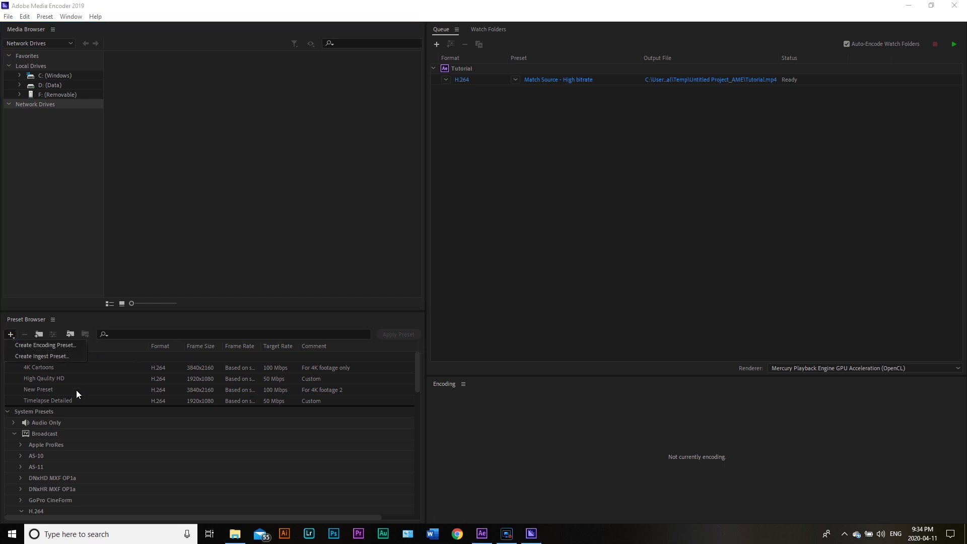
left_click(56, 346)
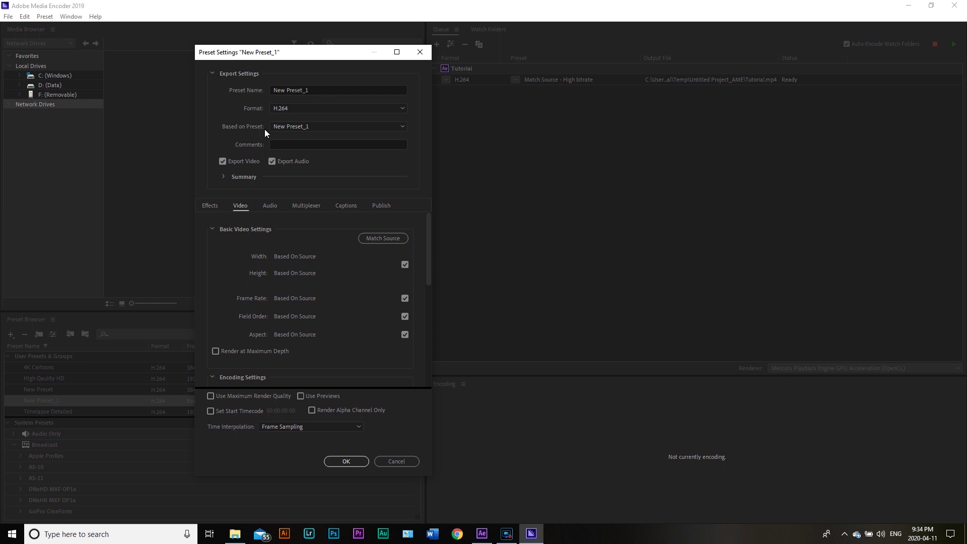
left_click(290, 110)
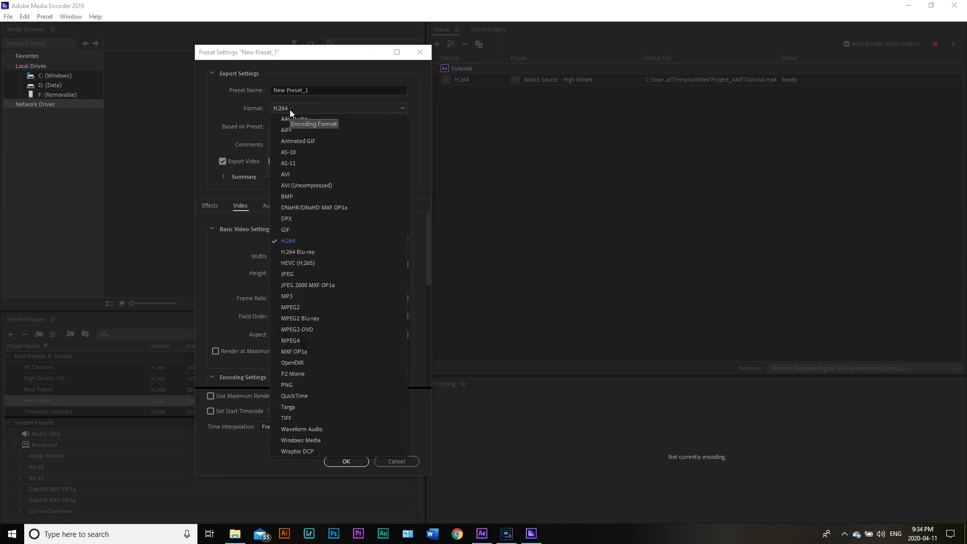
left_click(290, 110)
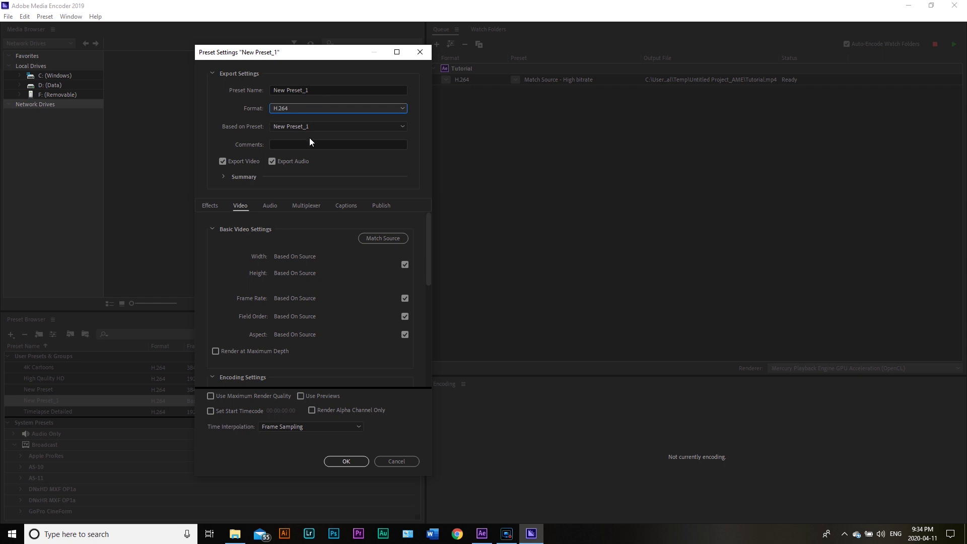
left_click(317, 107)
left_click(317, 108)
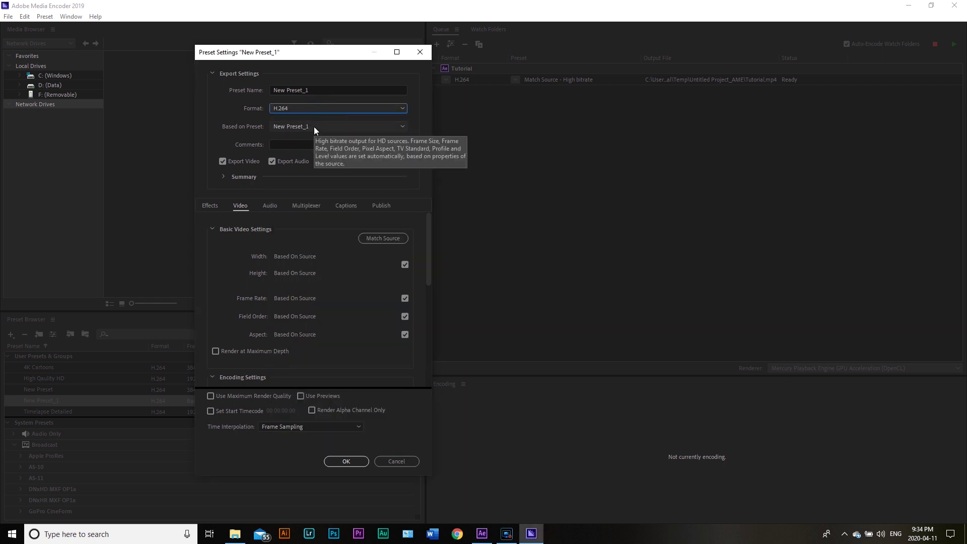
left_click(313, 126)
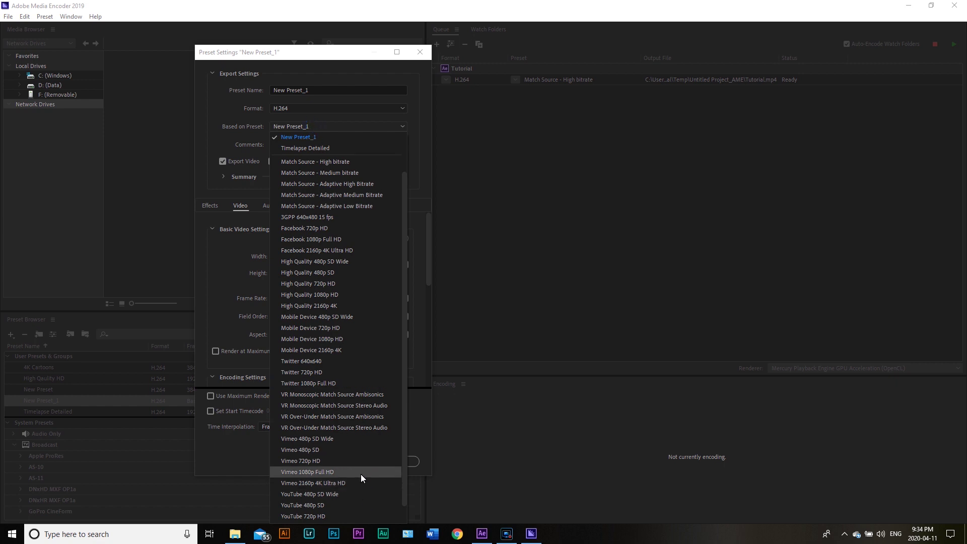
scroll(360, 473, "down", 1)
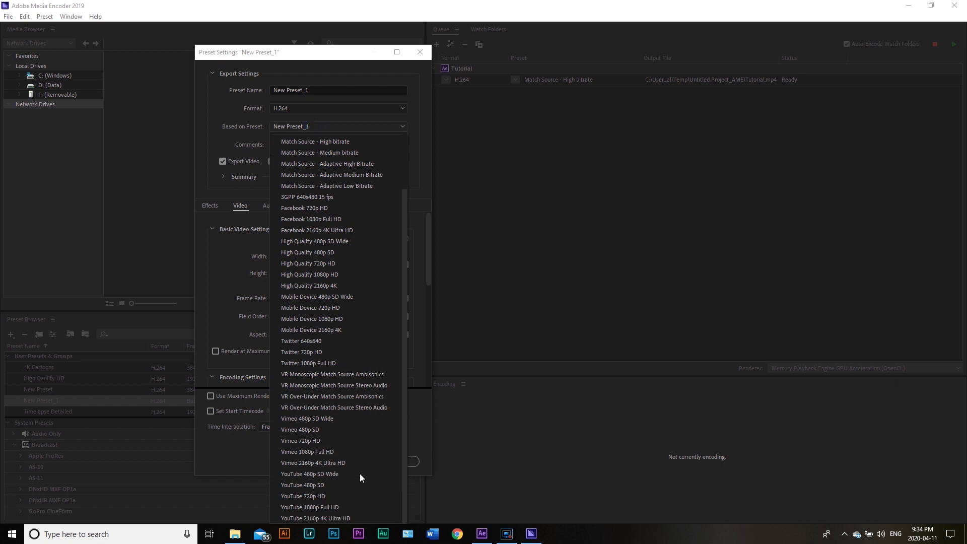
left_click(309, 507)
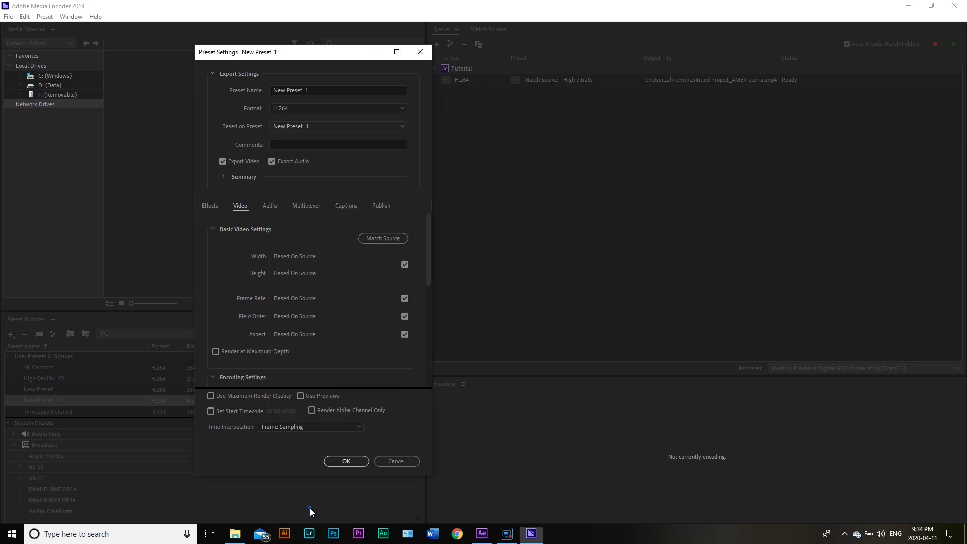
Name the new encoding preset Grain and save it
left_click(310, 92)
double_click(331, 92)
type("Grain")
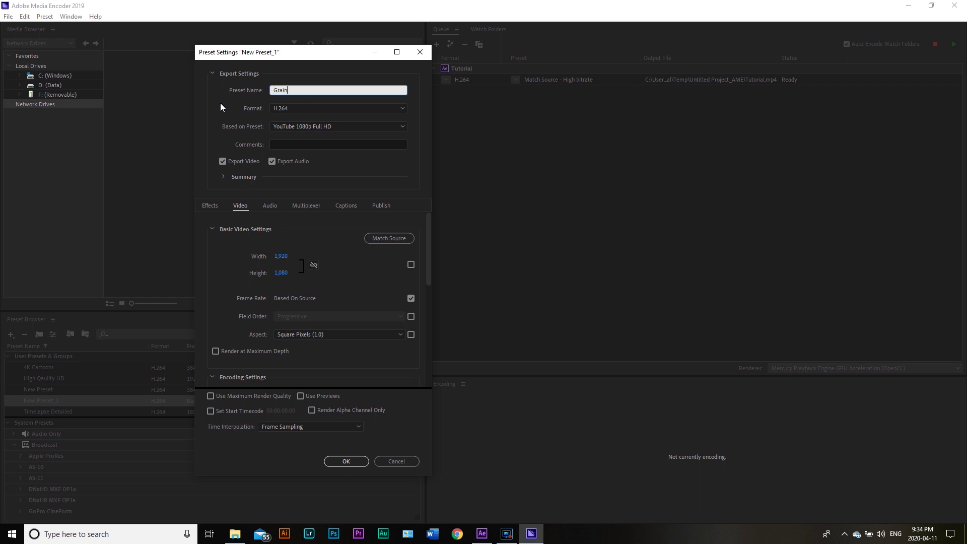
left_click(356, 253)
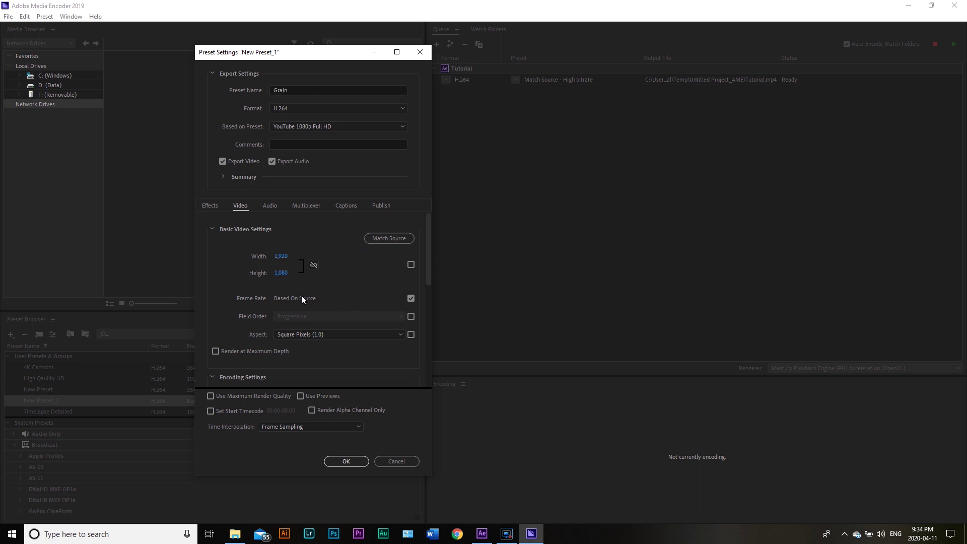
scroll(313, 322, "down", 5)
left_click(359, 461)
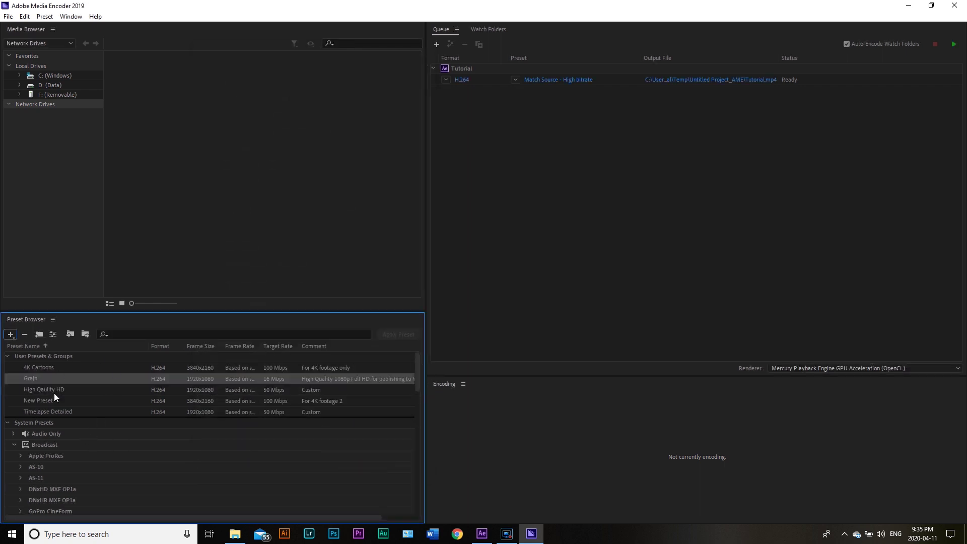
Encode the queued Tutorial composition with the Grain preset to Tutorial.mp4 in the Desktop folder
left_click(575, 82)
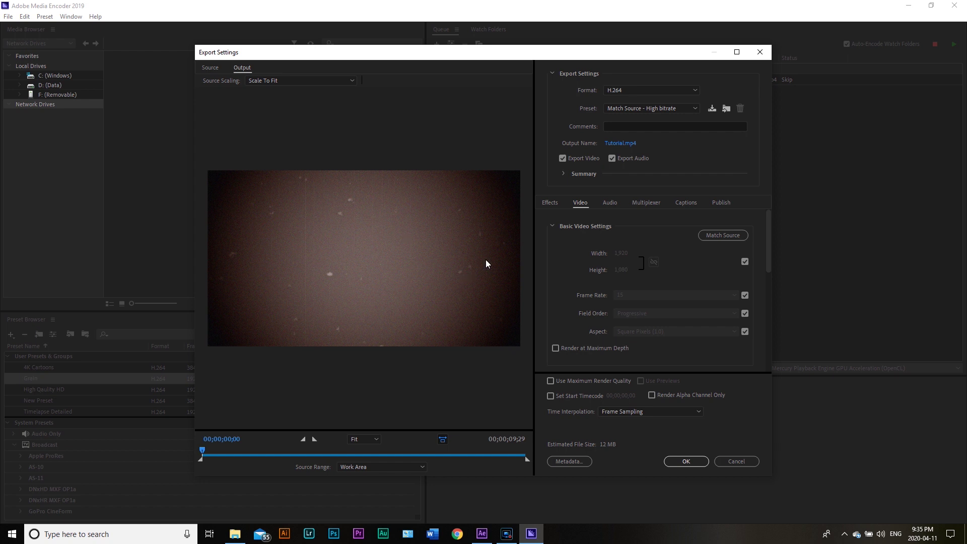
key("Return")
left_click(600, 82)
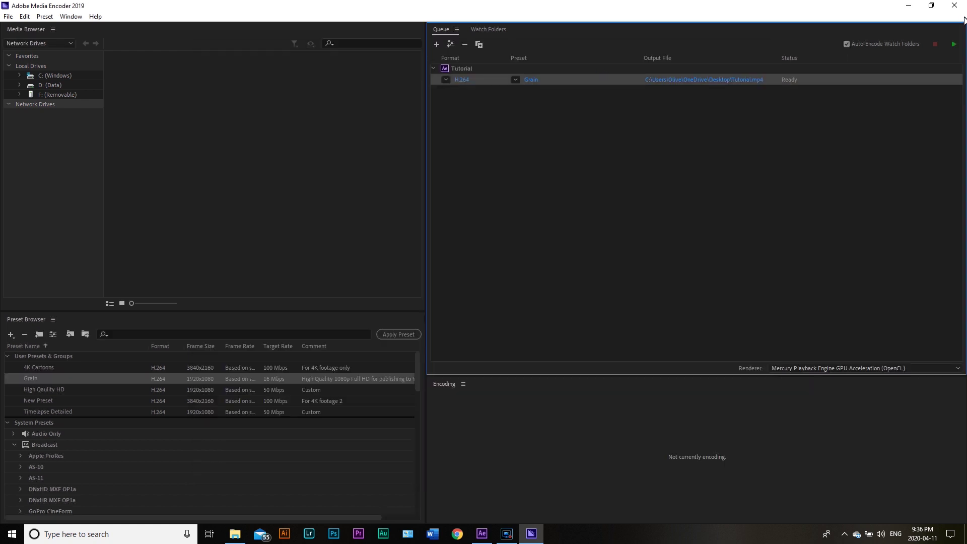
left_click(954, 46)
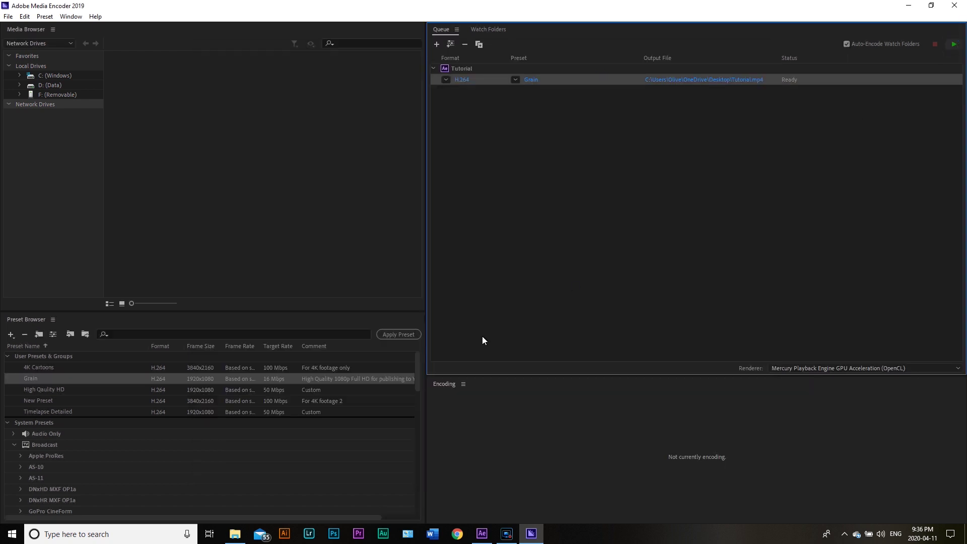